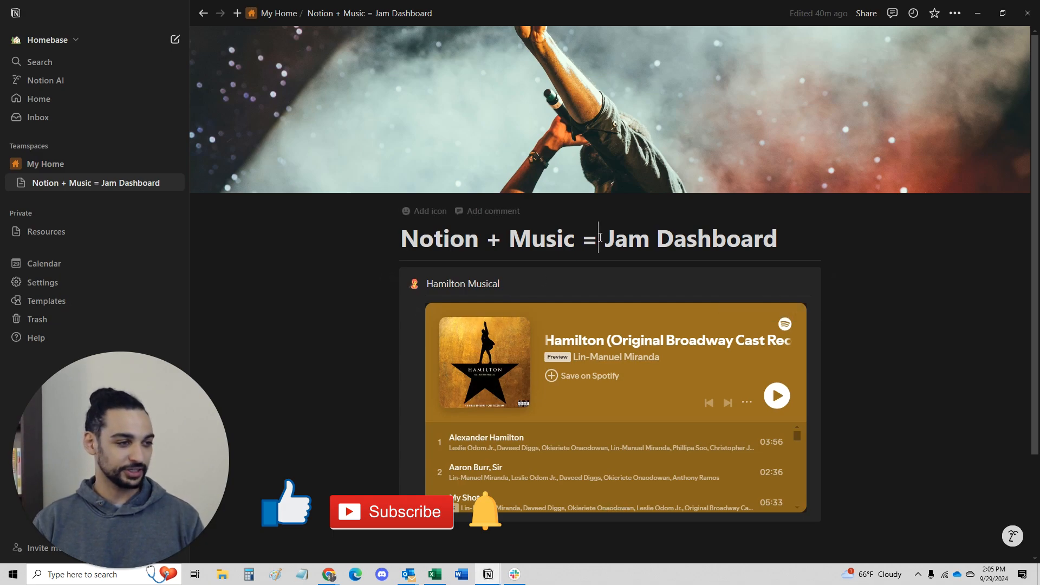
- Switch to the Chrome browser, start the free Notion sign-up and submit the work email address
{"action": "key", "text": "alt+Tab"}
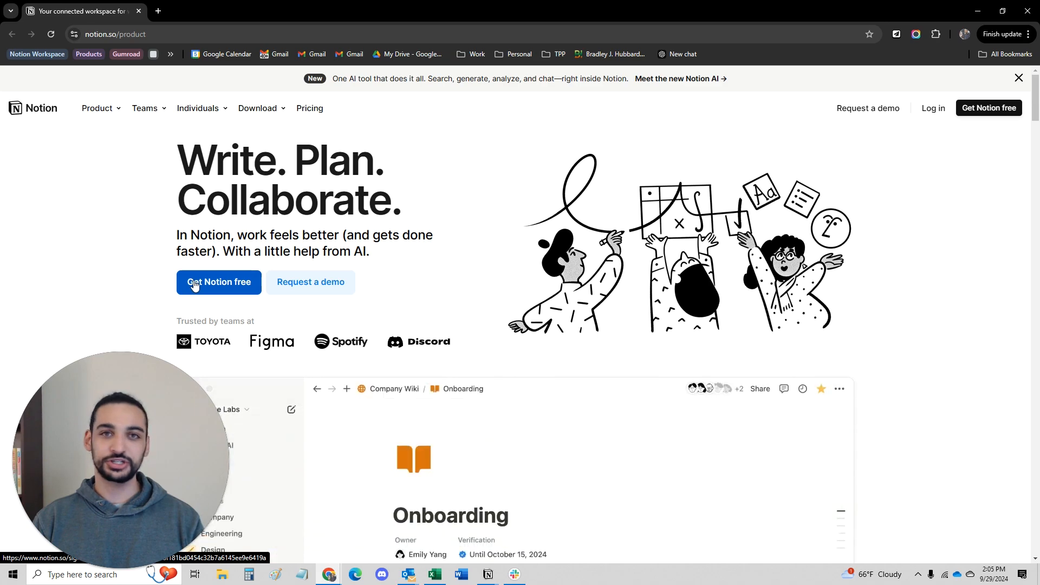
{"action": "left_click", "coordinate": [195, 284]}
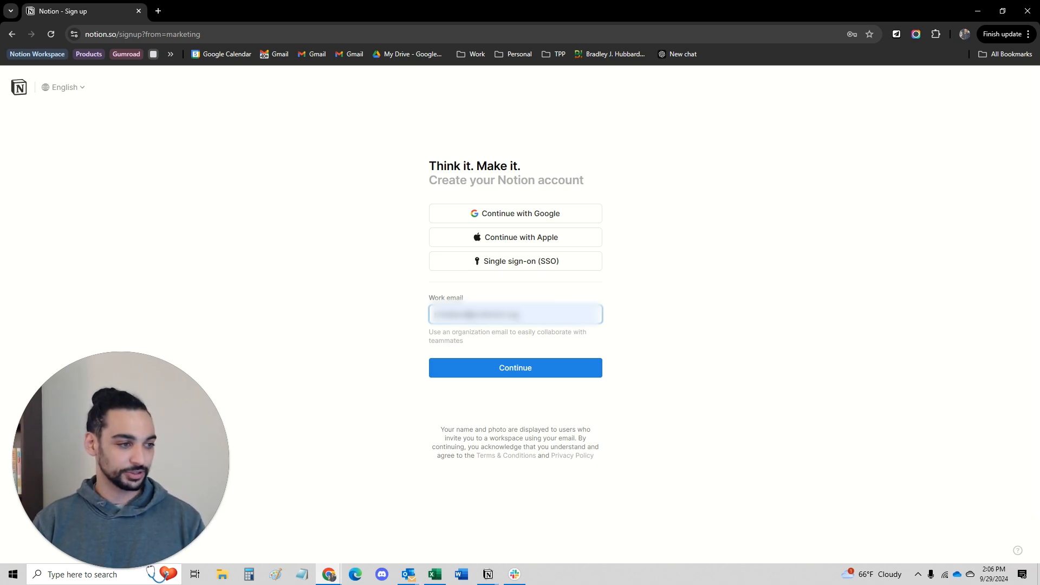
{"action": "left_click", "coordinate": [473, 315]}
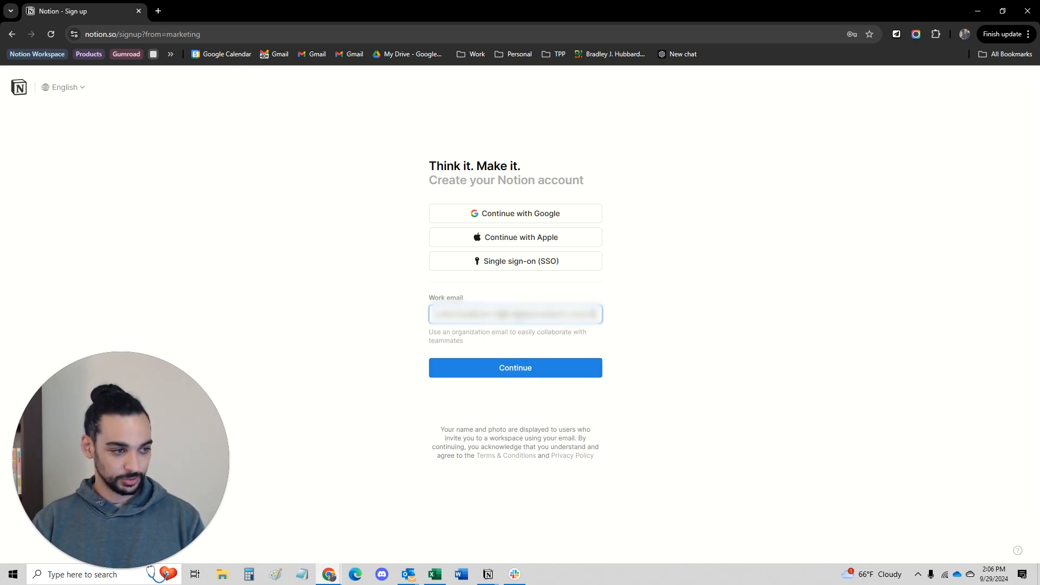
{"action": "key", "text": "ctrl+a"}
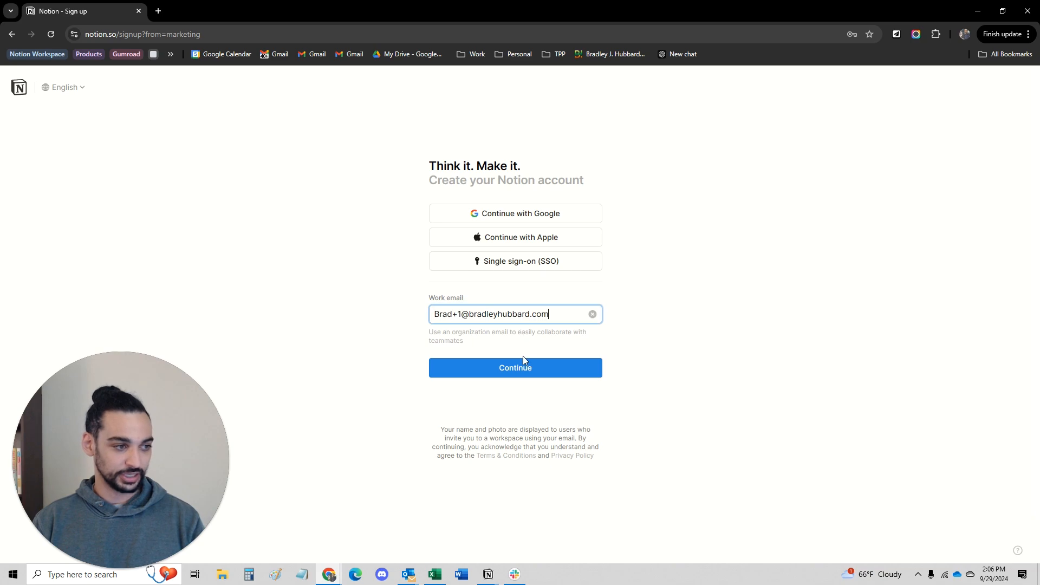
{"action": "left_click", "coordinate": [522, 372]}
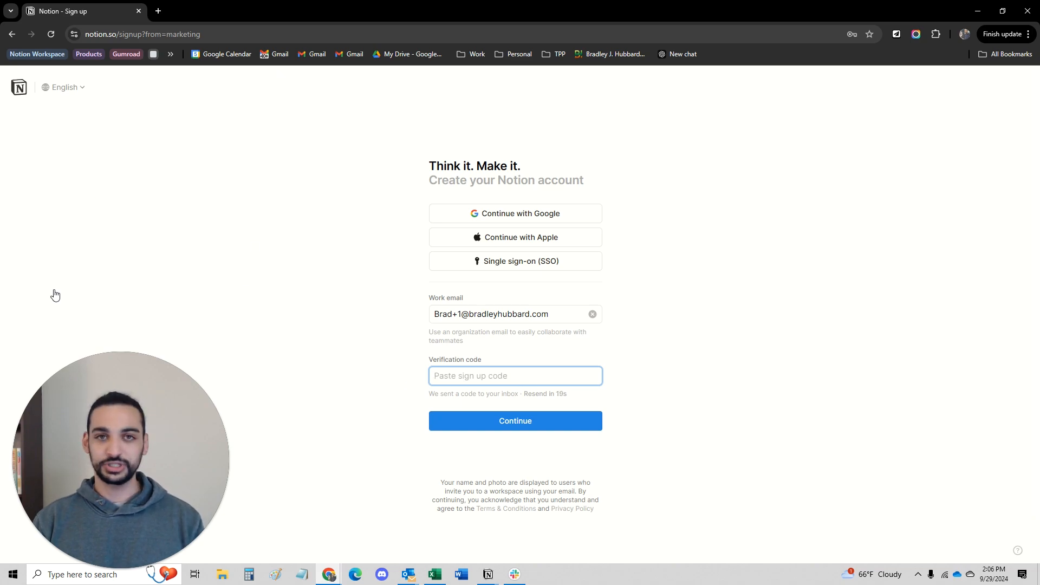
- Enter the emailed verification code to complete the sign-up and clear the browser's password-saving offer
{"action": "left_click", "coordinate": [494, 374]}
{"action": "key", "text": "ctrl+v"}
{"action": "left_click", "coordinate": [490, 422]}
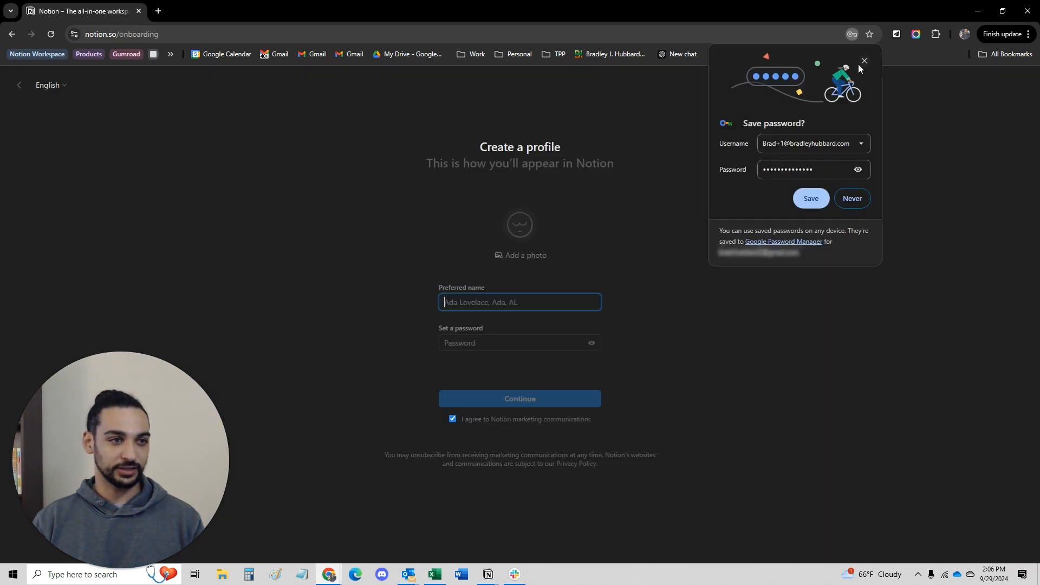
{"action": "left_click", "coordinate": [811, 198]}
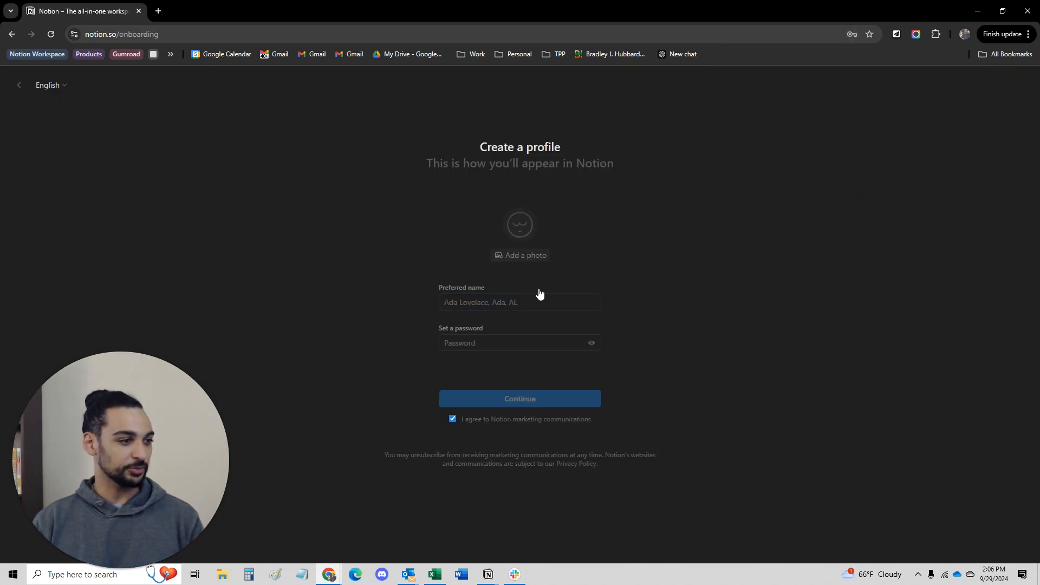
{"action": "left_click", "coordinate": [786, 342]}
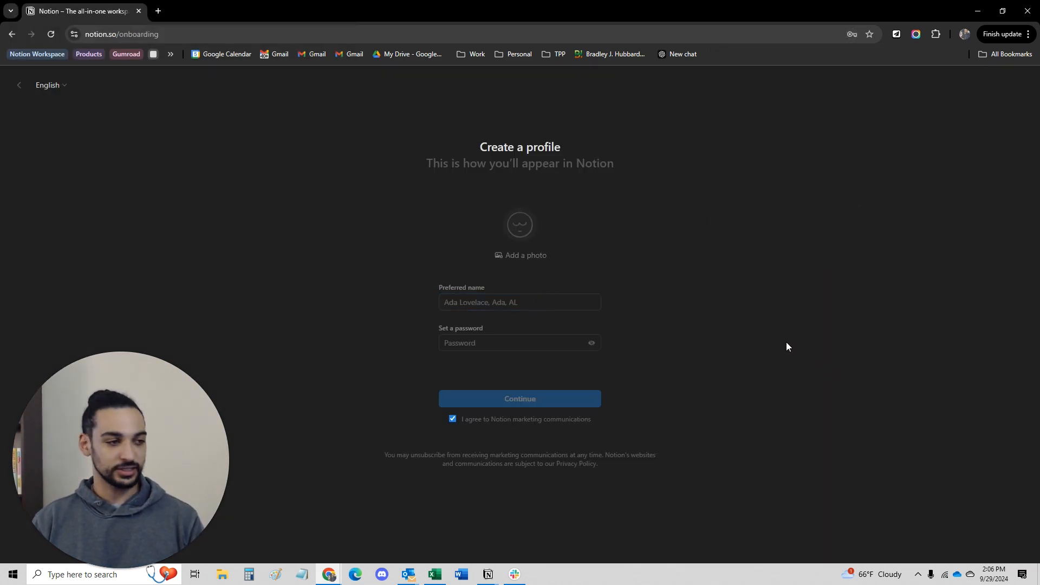
- Add a profile photo and enter the preferred name in the new Notion profile
{"action": "left_click", "coordinate": [506, 302]}
{"action": "left_click", "coordinate": [527, 226]}
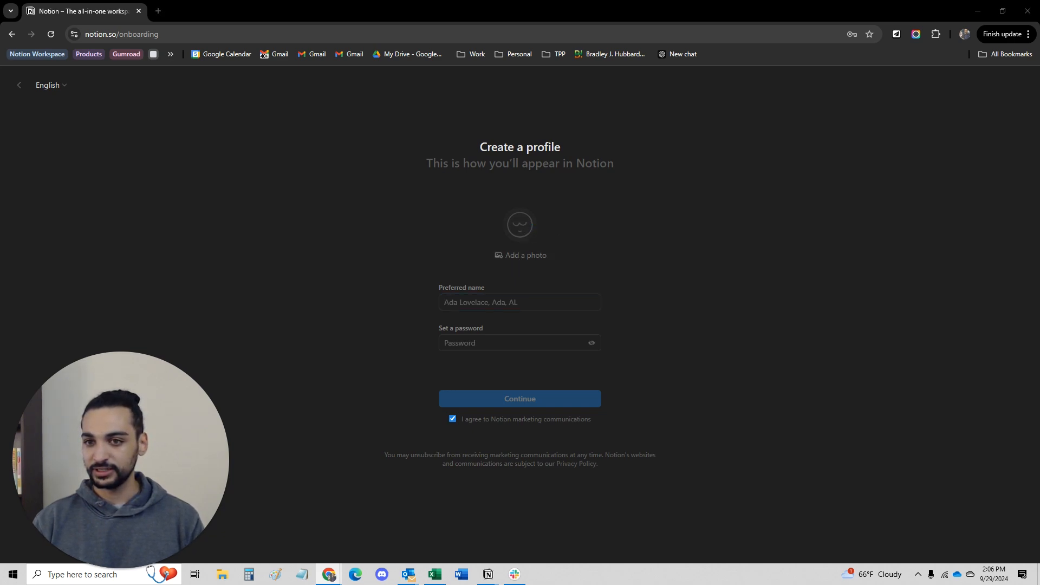
{"action": "left_click", "coordinate": [514, 302]}
{"action": "type", "text": "Brad"}
{"action": "key", "text": "Tab"}
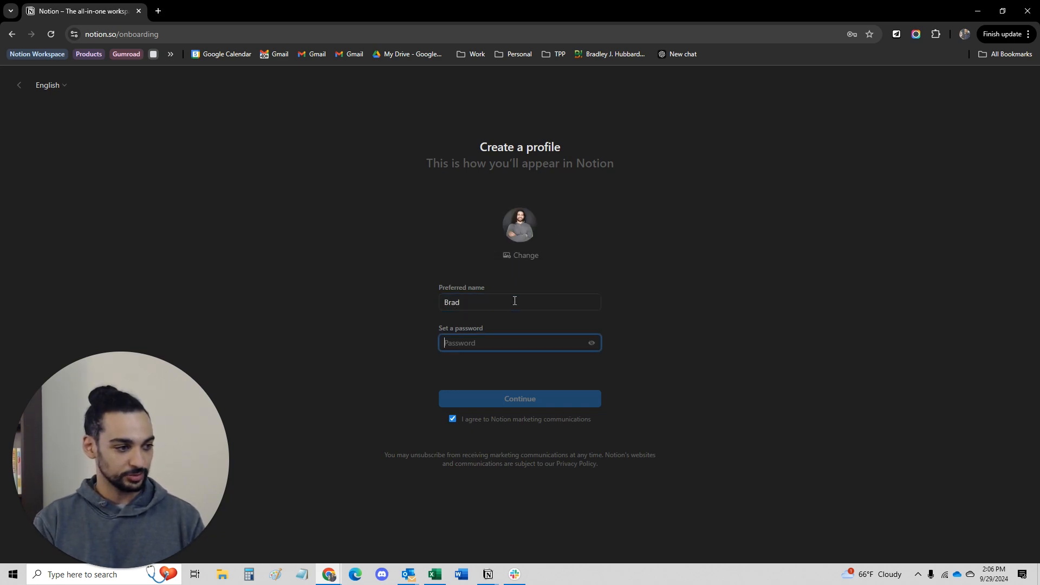
- Set the account password, submit the profile and dismiss the browser's offer to save the password
{"action": "type", "text": "•••••••"}
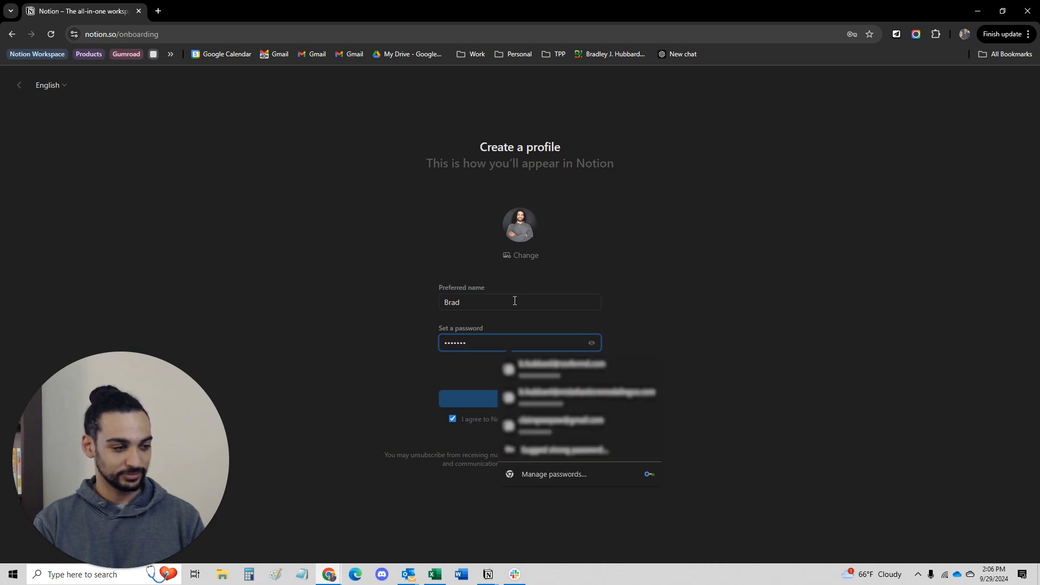
{"action": "key", "text": "ctrl+a"}
{"action": "type", "text": "•"}
{"action": "left_click", "coordinate": [98, 283]}
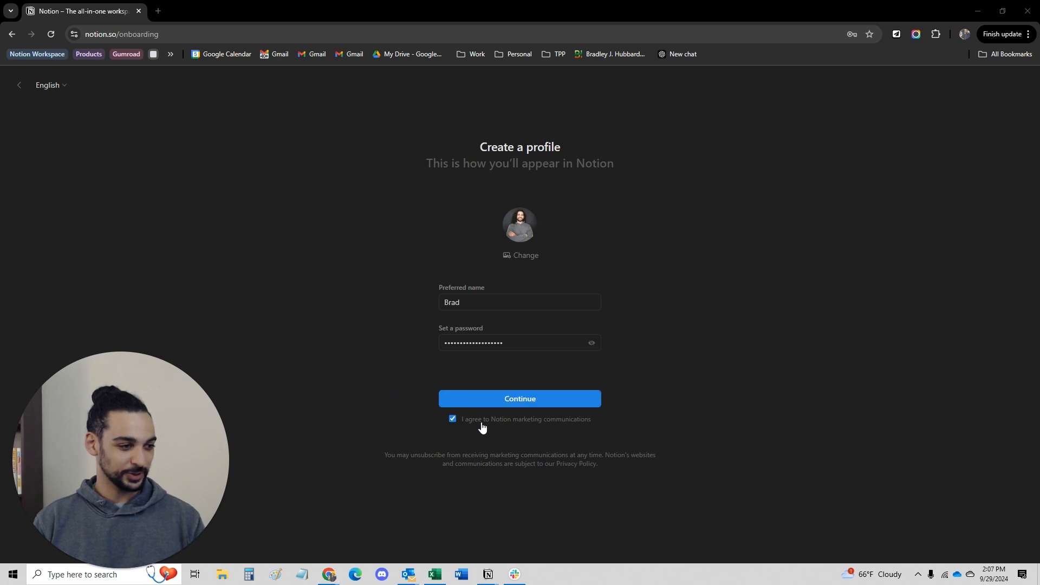
{"action": "left_click", "coordinate": [499, 399]}
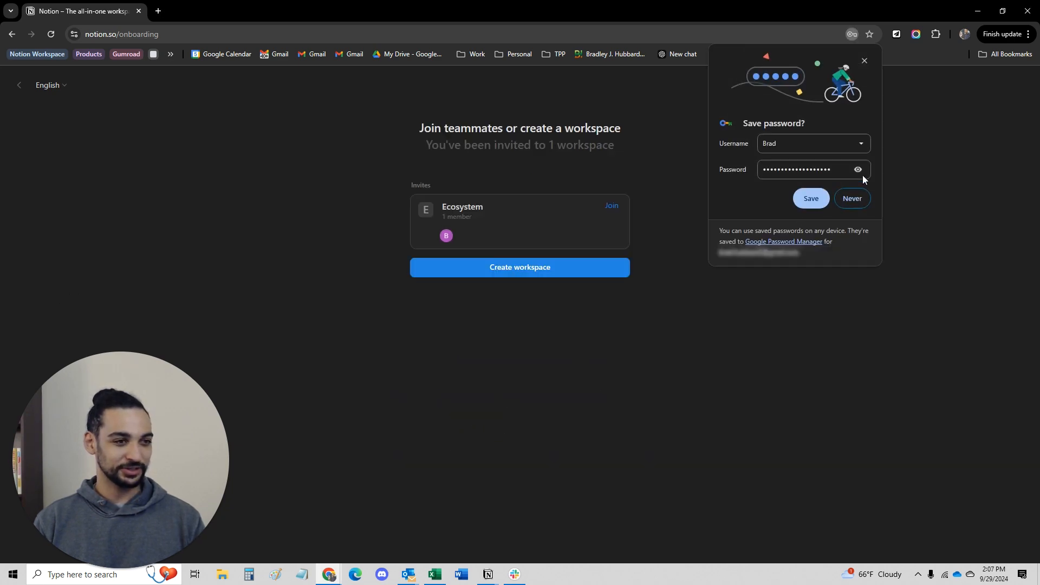
{"action": "left_click", "coordinate": [864, 60]}
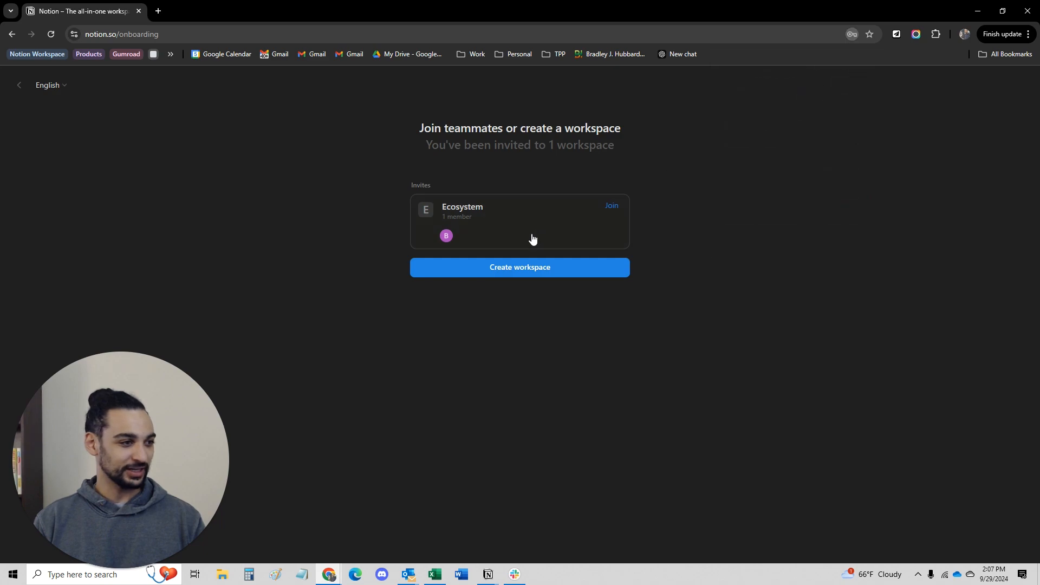
- Create a new workspace for personal use with Career building as the selected interest
{"action": "left_click", "coordinate": [505, 278]}
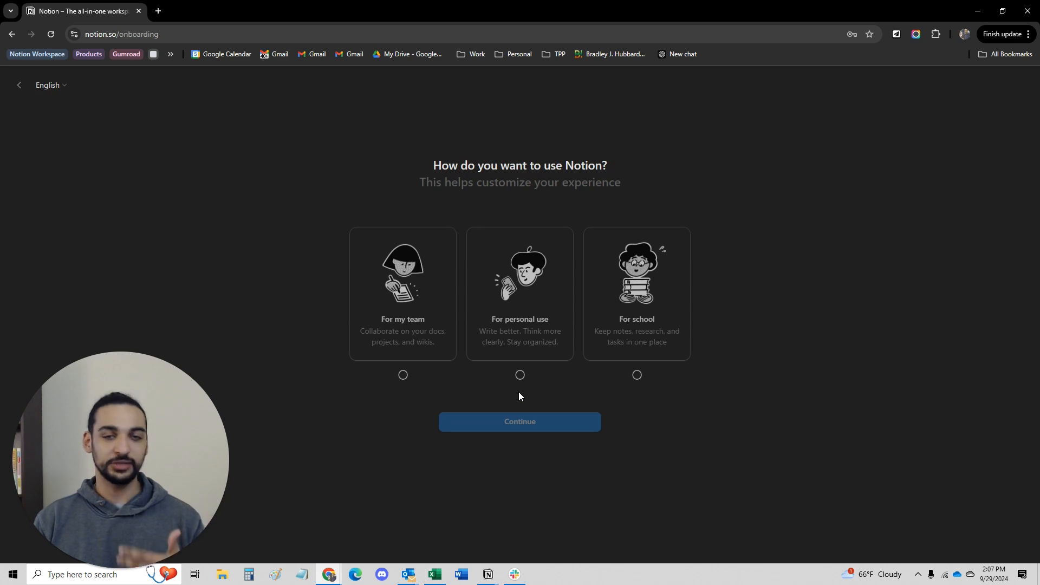
{"action": "left_click", "coordinate": [519, 374]}
{"action": "left_click", "coordinate": [522, 422]}
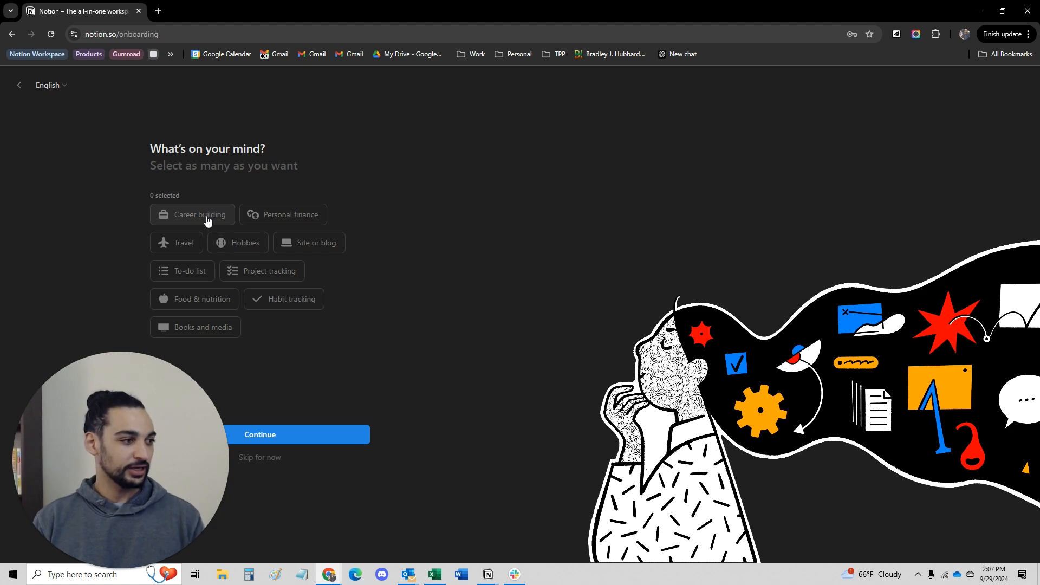
{"action": "left_click", "coordinate": [205, 219]}
{"action": "left_click", "coordinate": [351, 444]}
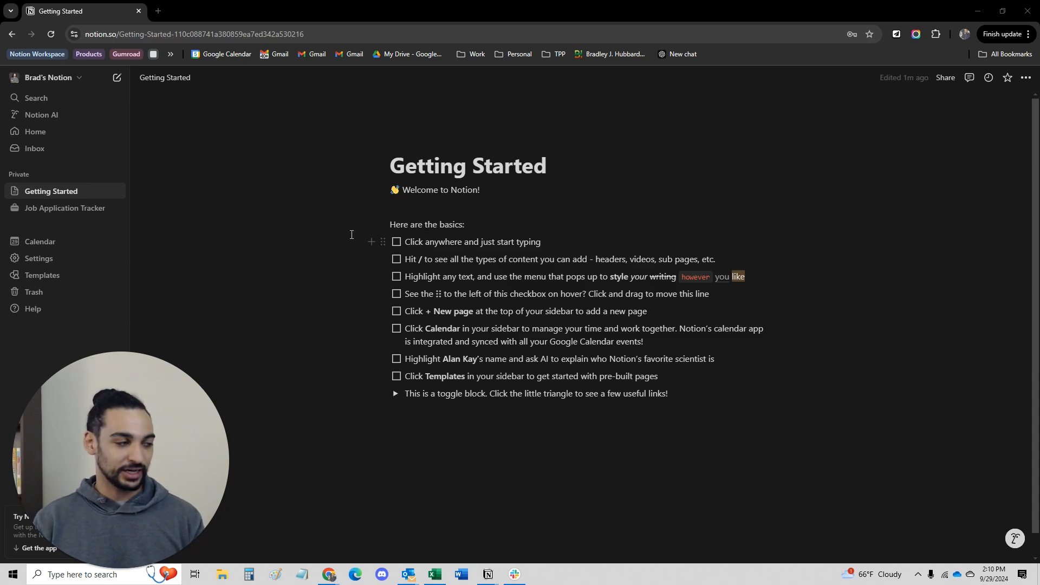
- Examine the sidebar's collapsed and expanded views, the workspace menu, and the Private section's sort and show options
{"action": "left_click", "coordinate": [104, 78]}
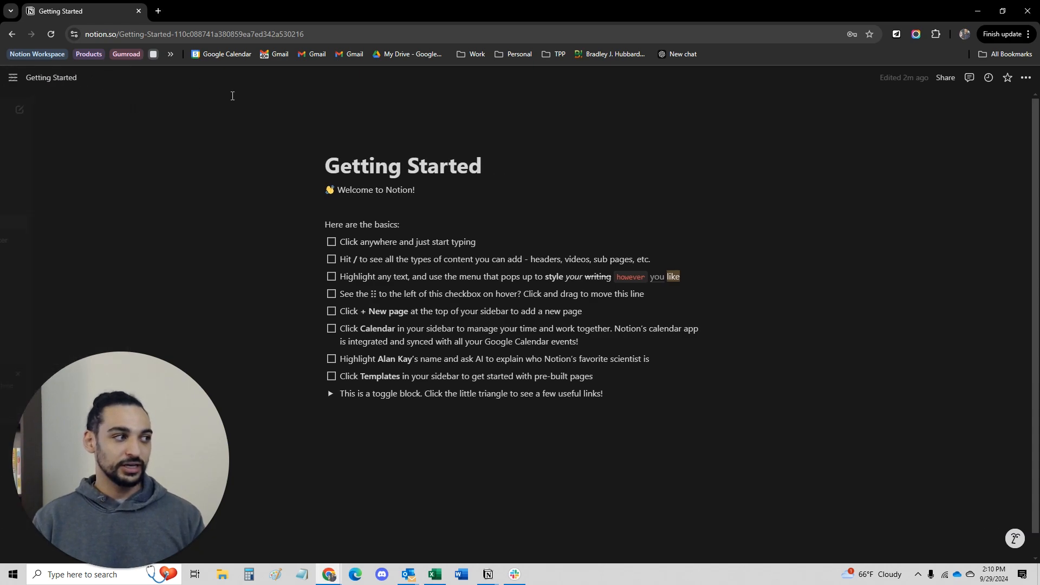
{"action": "left_click", "coordinate": [13, 78]}
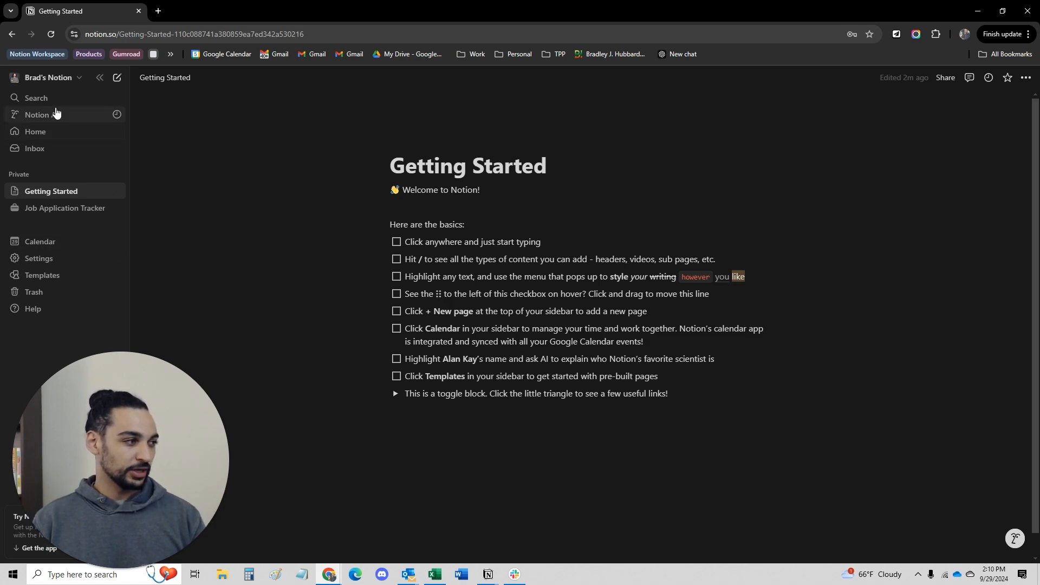
{"action": "left_click", "coordinate": [61, 83]}
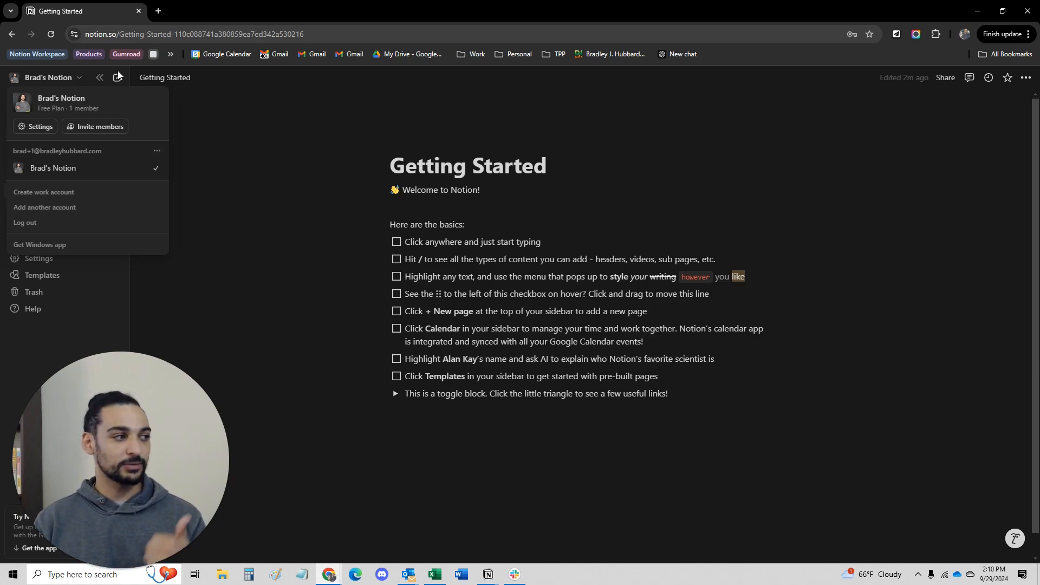
{"action": "left_click", "coordinate": [77, 80]}
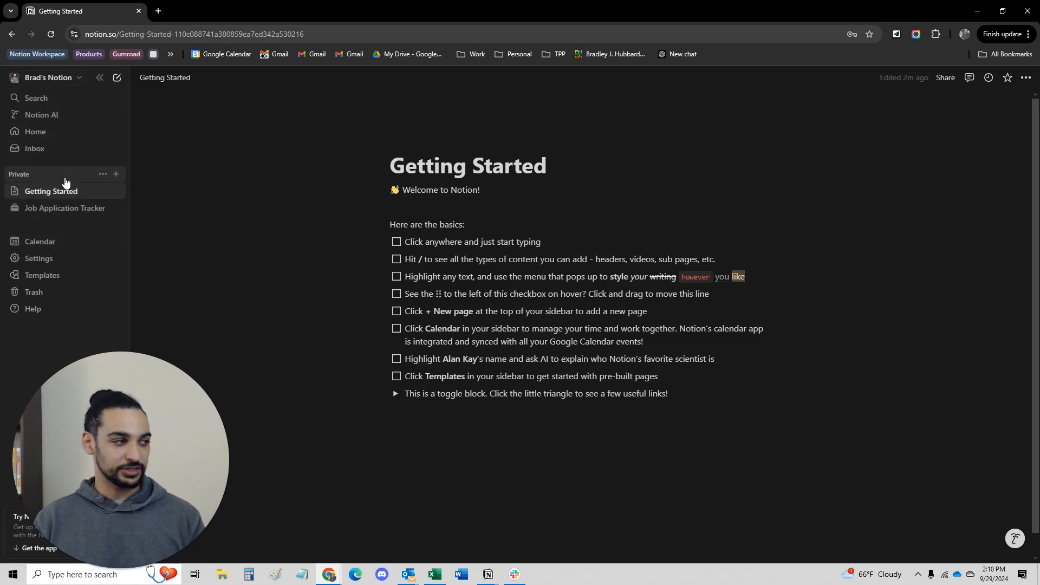
{"action": "left_click", "coordinate": [103, 174]}
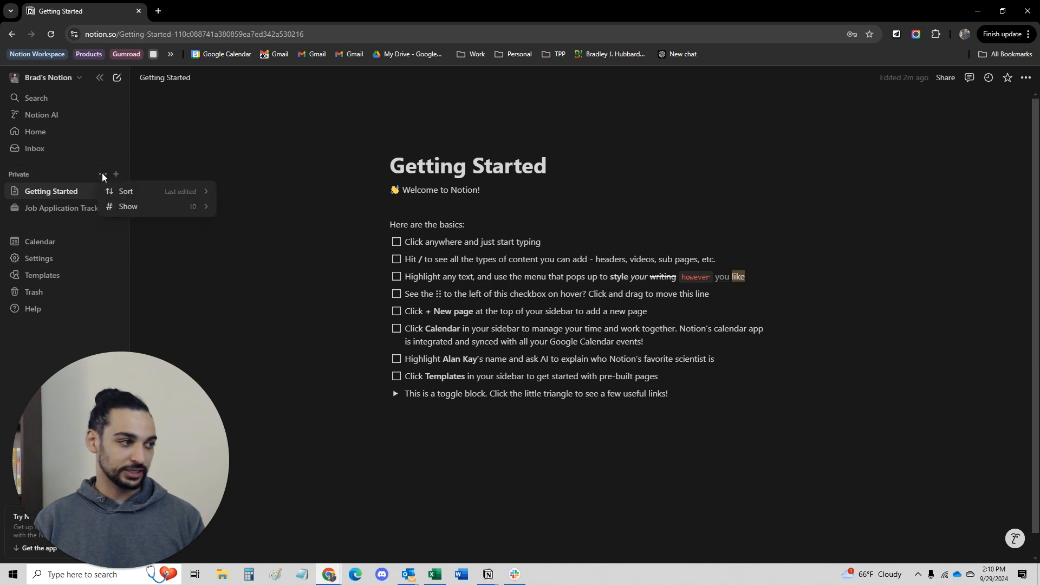
{"action": "left_click", "coordinate": [60, 180]}
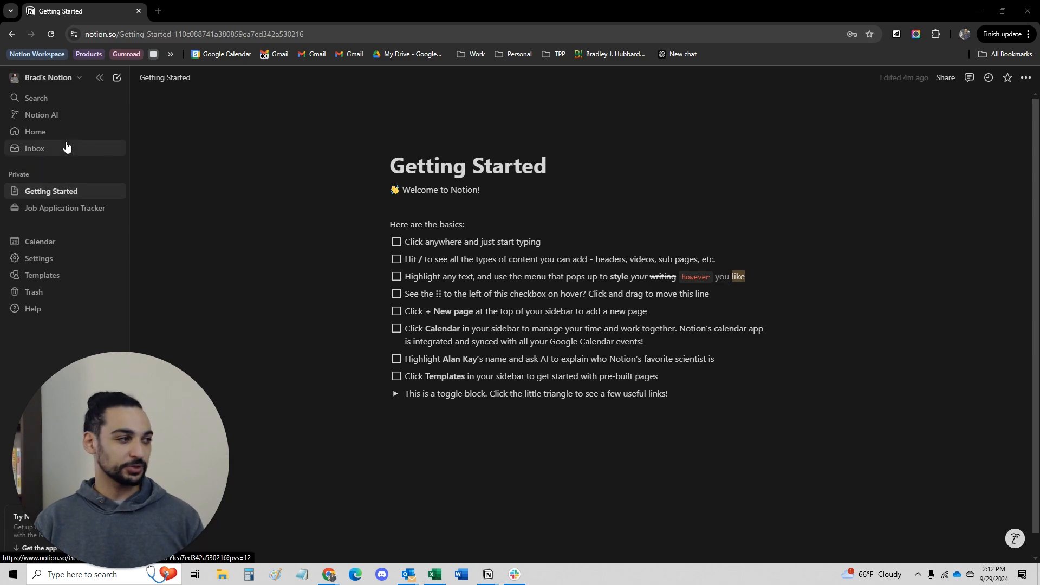
- View the form for a new teamspace in the workspace's teamspace settings, and close it without creating one
{"action": "left_click", "coordinate": [44, 259]}
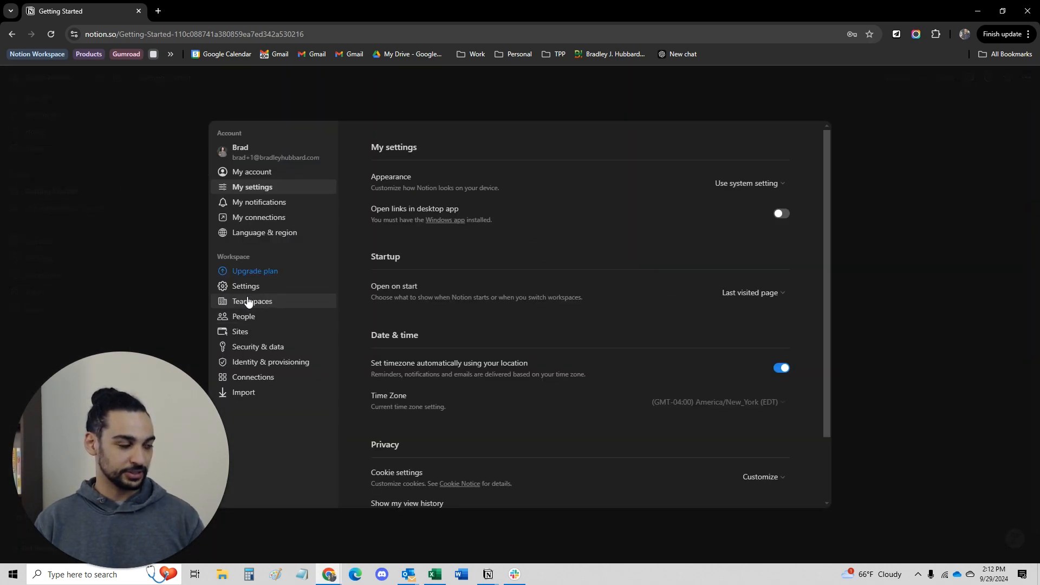
{"action": "left_click", "coordinate": [247, 302]}
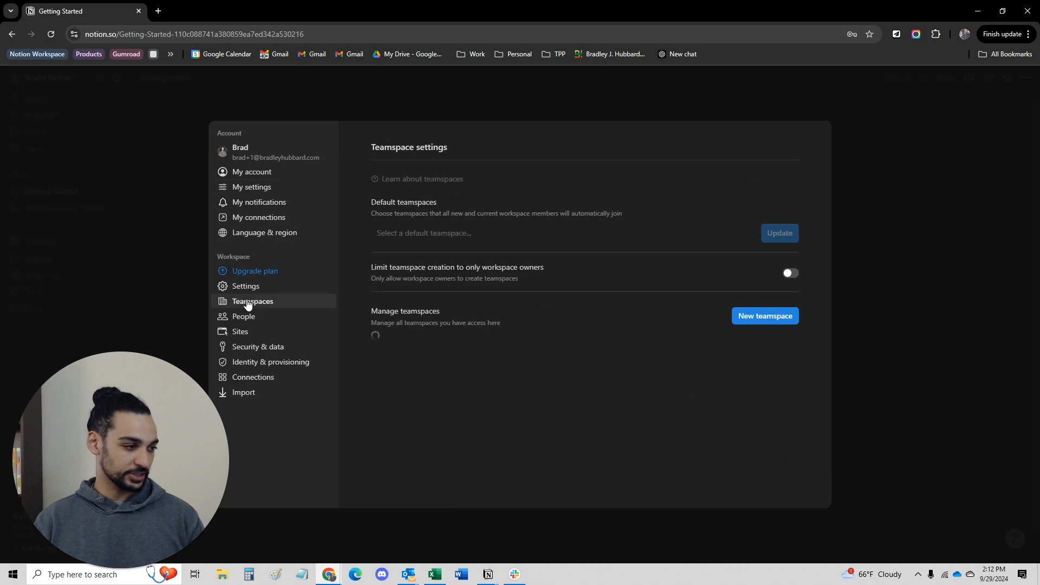
{"action": "left_click", "coordinate": [755, 319]}
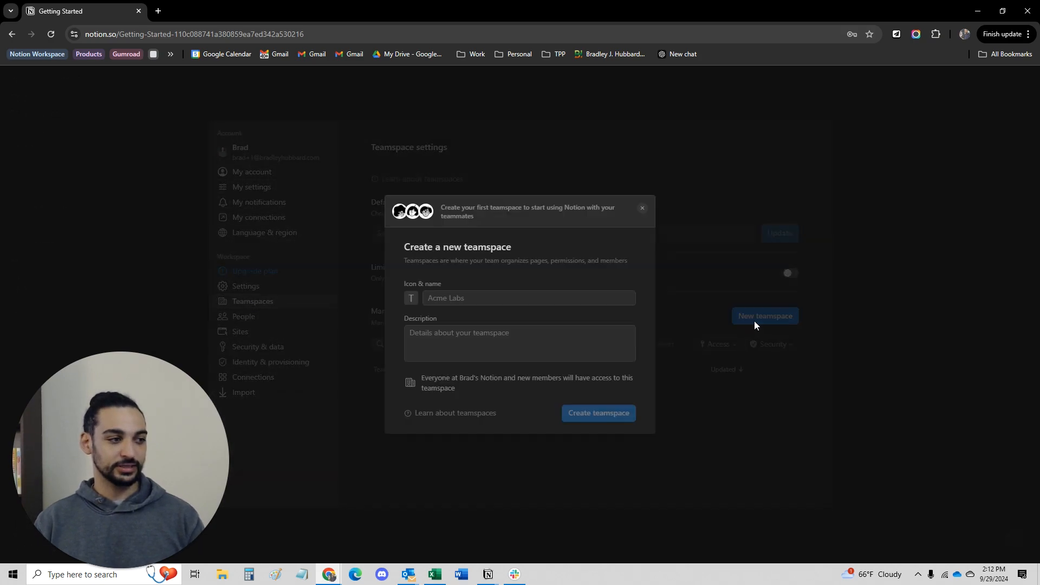
{"action": "left_click", "coordinate": [873, 249]}
{"action": "left_click", "coordinate": [897, 252]}
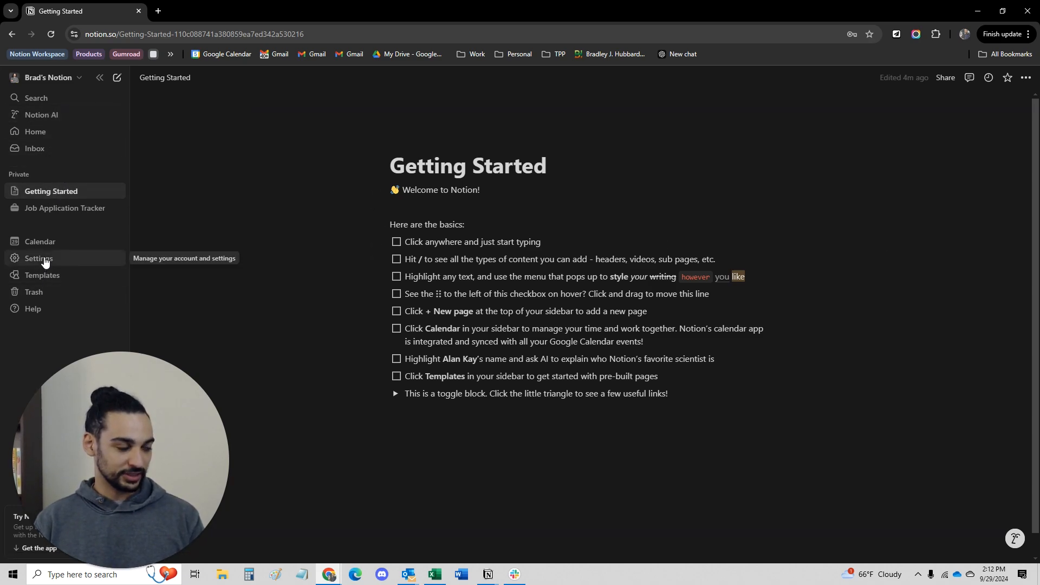
- View the workspace menu again and the sharing options of the Getting Started page
{"action": "left_click", "coordinate": [74, 83]}
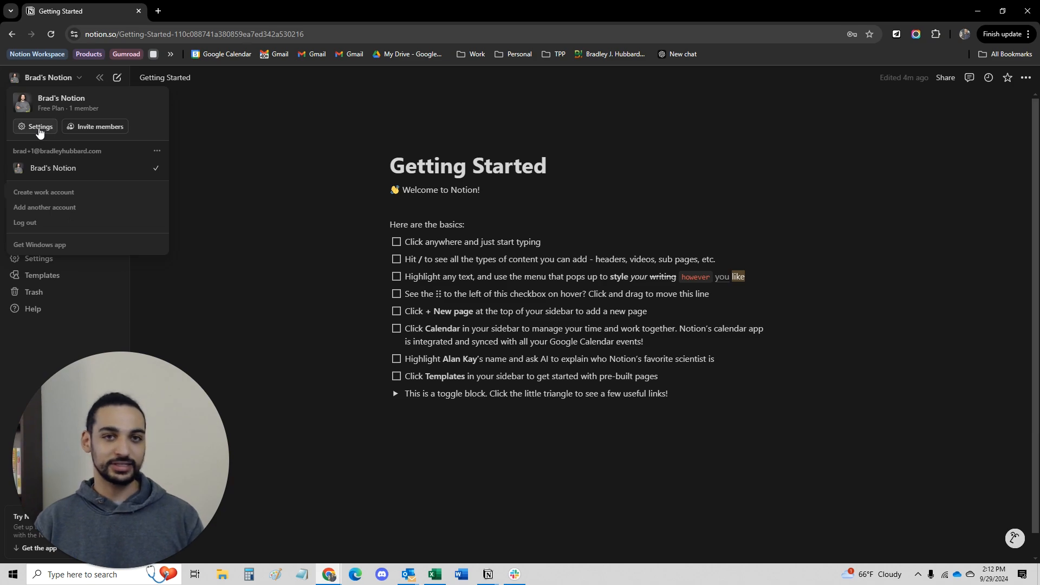
{"action": "left_click", "coordinate": [262, 213]}
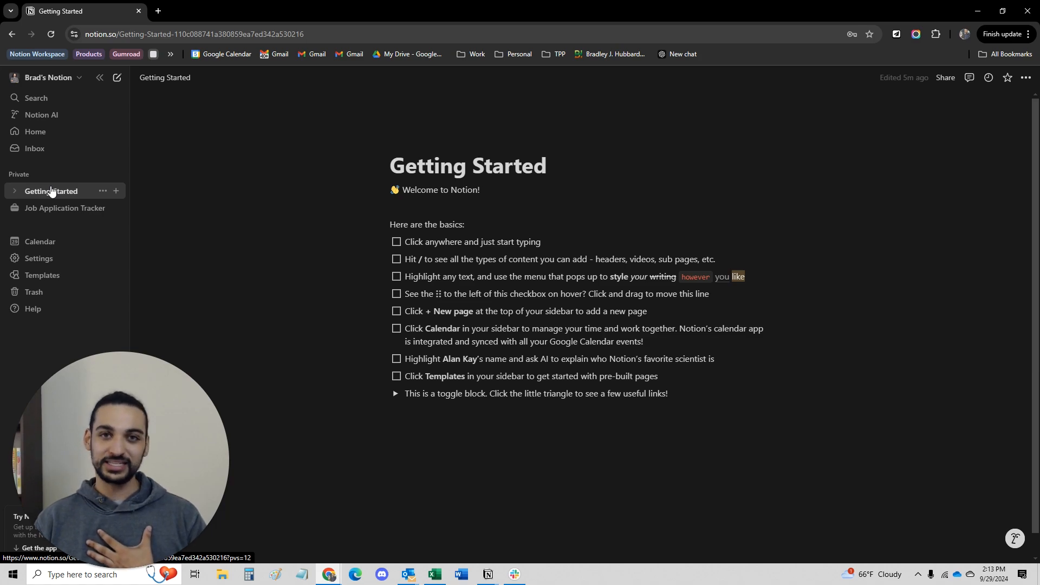
{"action": "left_click", "coordinate": [942, 79]}
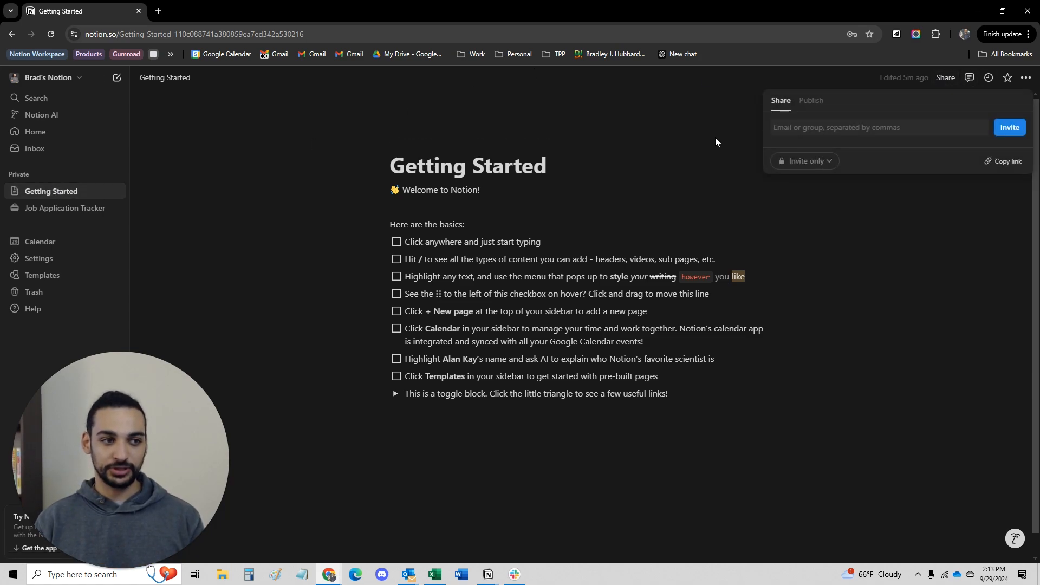
{"action": "left_click", "coordinate": [669, 155]}
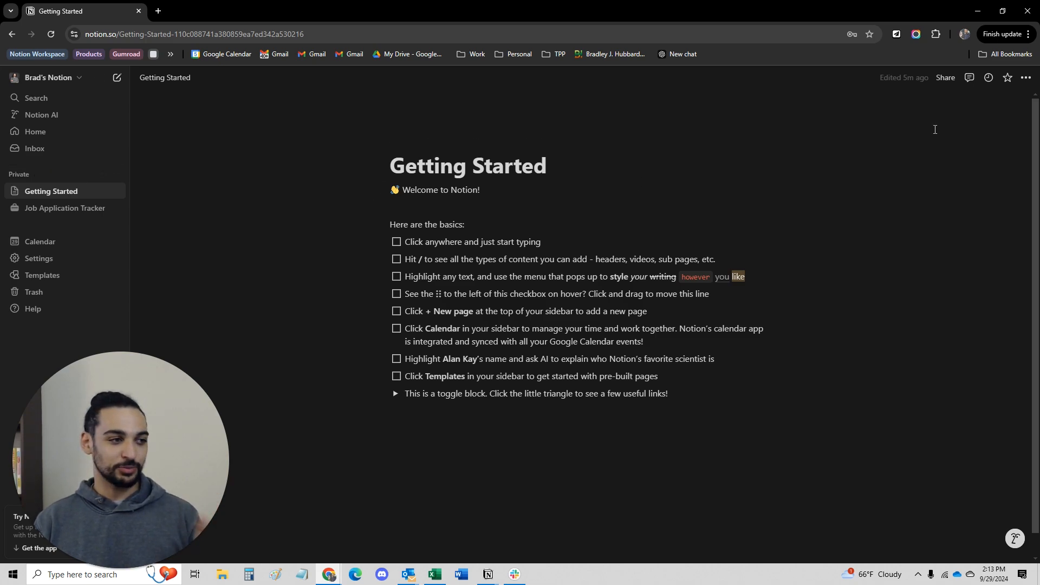
- Add the Getting Started page to Favorites and expand its entry there to show its subpages
{"action": "left_click", "coordinate": [1007, 77]}
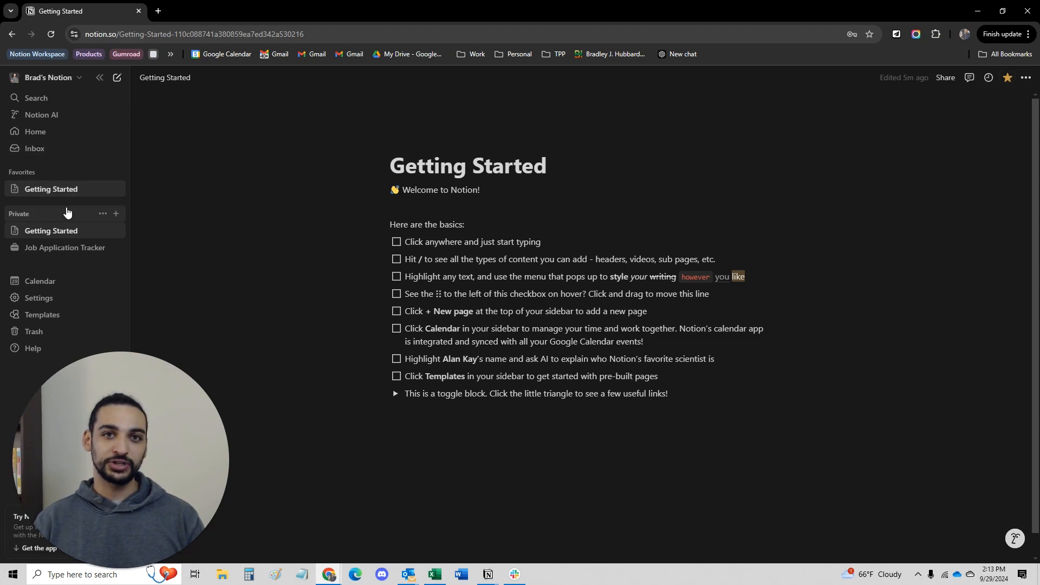
{"action": "left_click", "coordinate": [14, 190]}
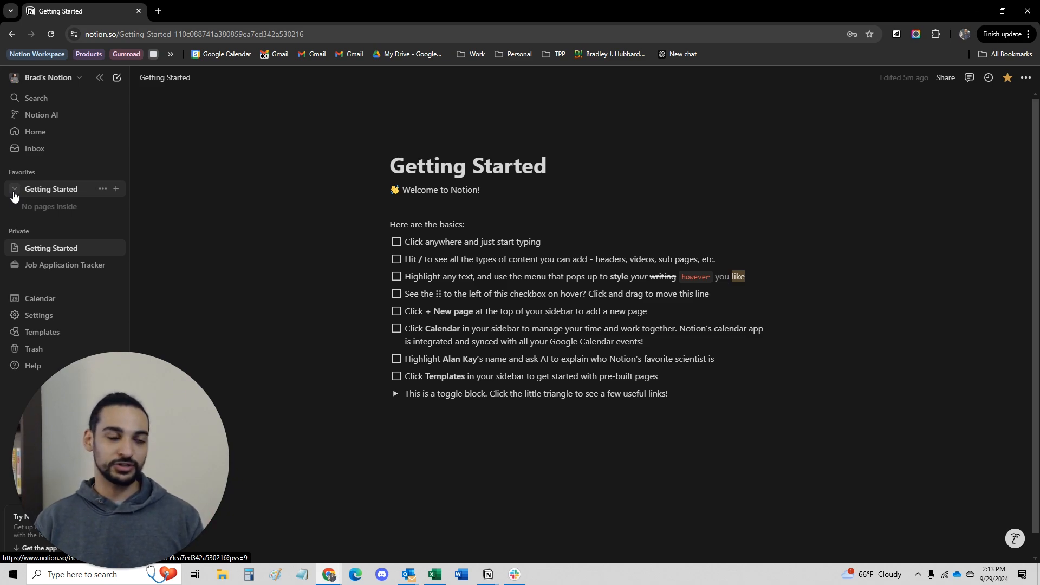
{"action": "left_click", "coordinate": [14, 190]}
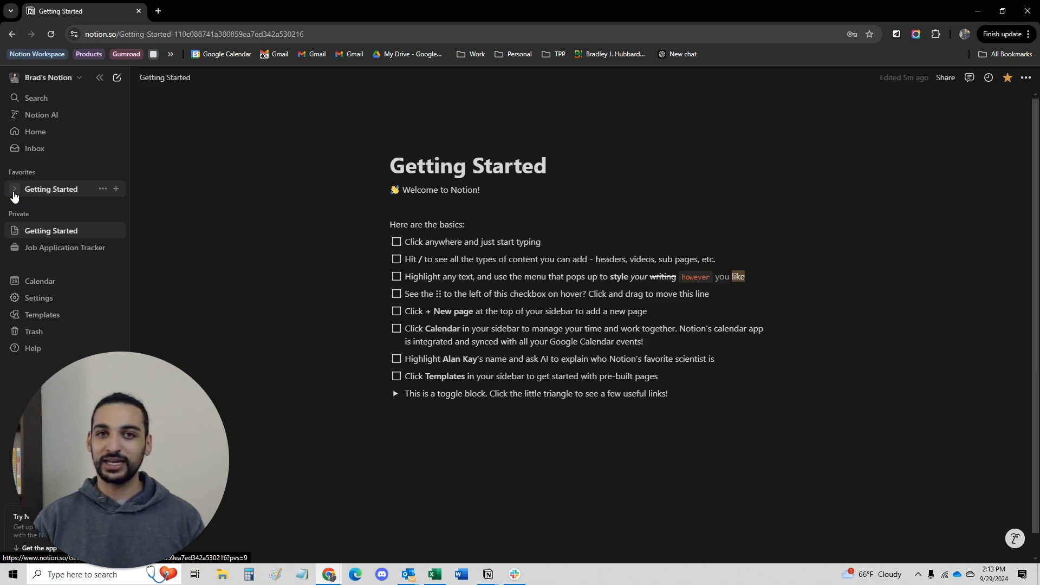
{"action": "left_click", "coordinate": [14, 191]}
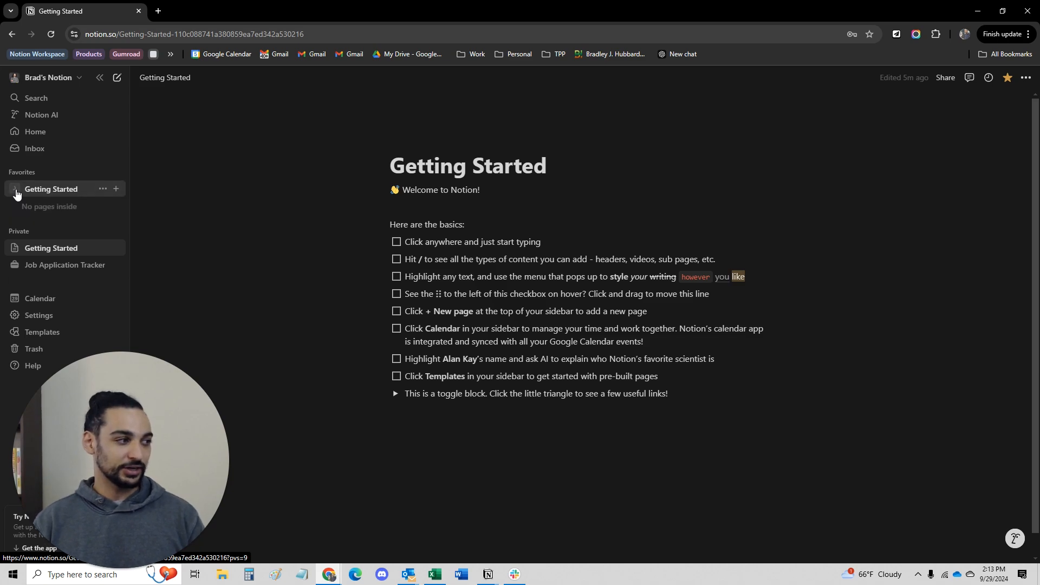
- Collapse Getting Started in Favorites, and move the "Click anywhere and just start typing" item below the next checklist item and back up
{"action": "left_click", "coordinate": [14, 191]}
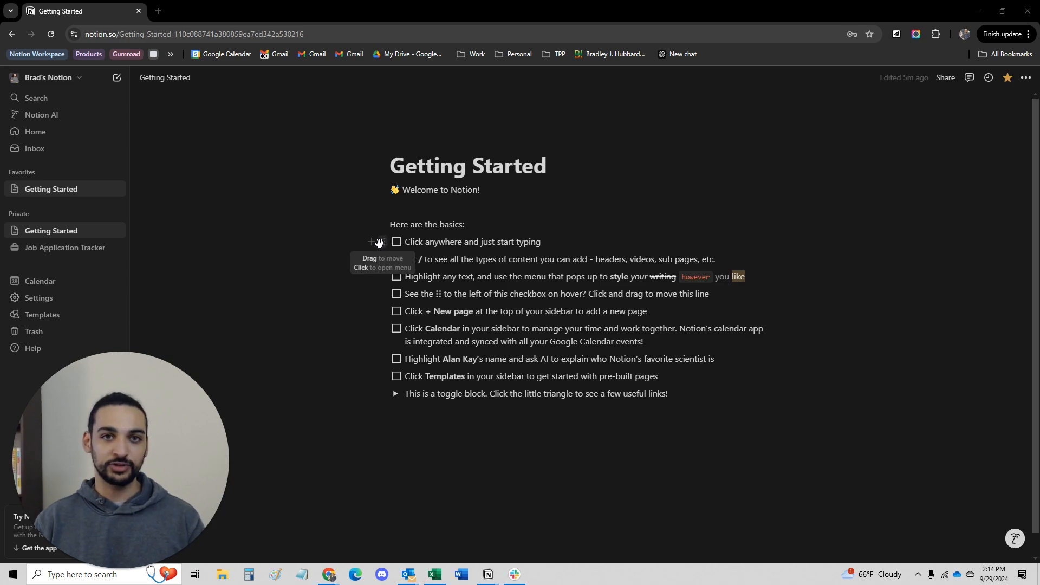
{"action": "left_click_drag", "start_coordinate": [379, 242], "coordinate": [377, 271]}
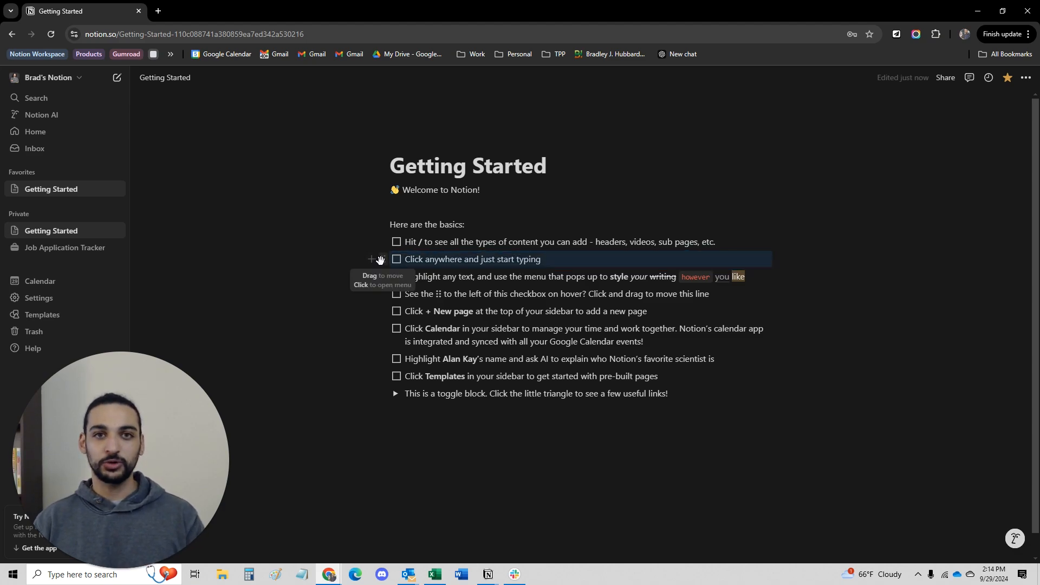
{"action": "left_click_drag", "start_coordinate": [380, 260], "coordinate": [383, 232]}
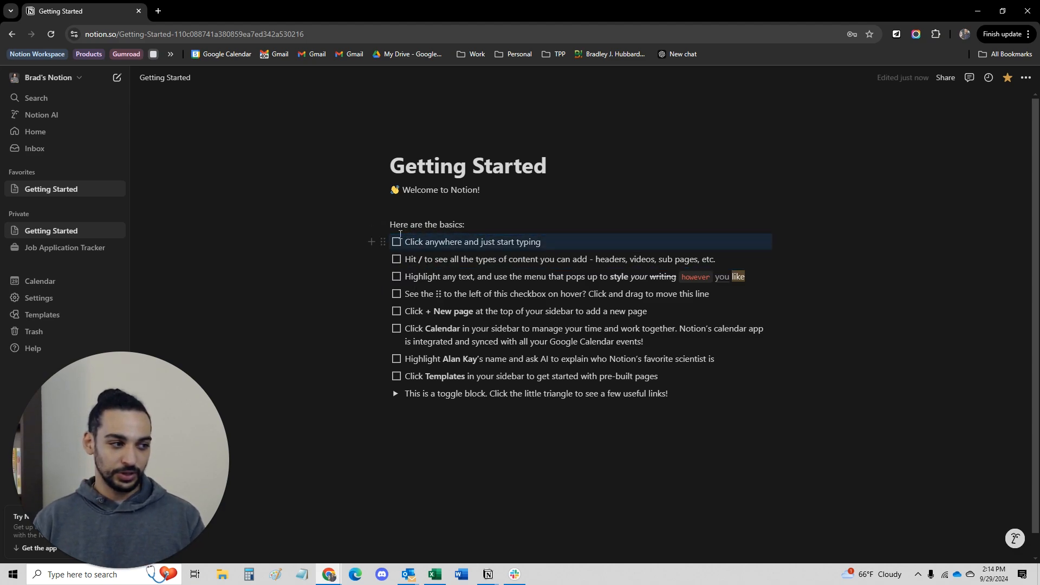
- View the block action menus of the text lines and the toggle block on the Getting Started page, and close them without changes
{"action": "left_click", "coordinate": [384, 222]}
{"action": "left_click", "coordinate": [381, 188]}
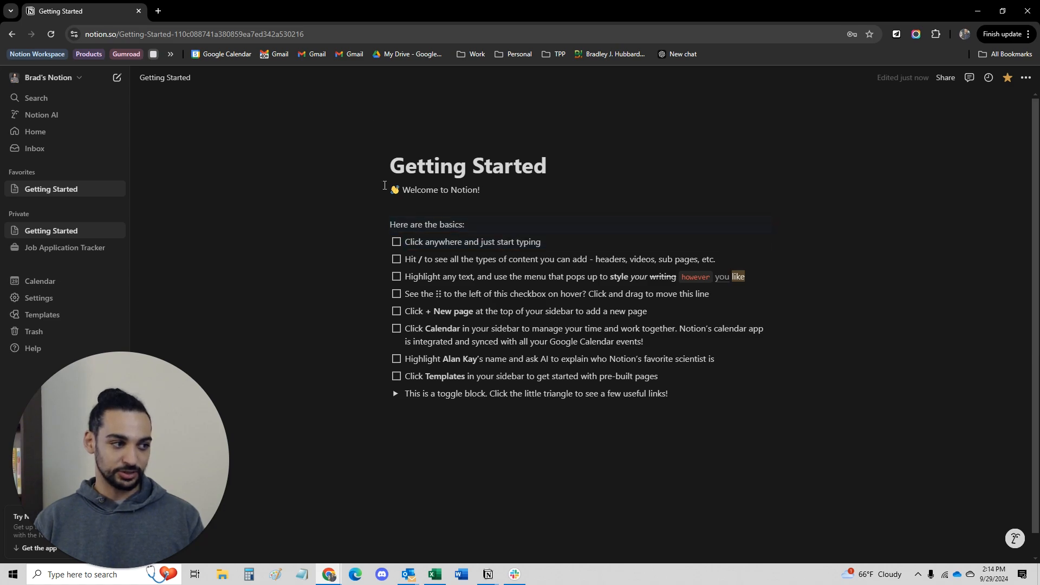
{"action": "left_click", "coordinate": [380, 188]}
{"action": "left_click", "coordinate": [383, 393]}
{"action": "left_click", "coordinate": [383, 393]}
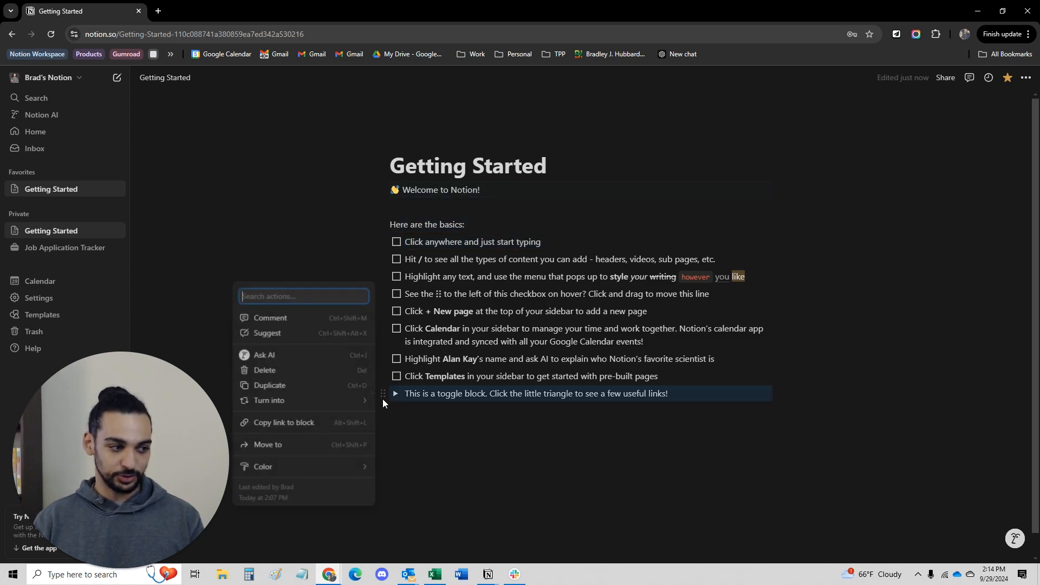
{"action": "key", "text": "Escape"}
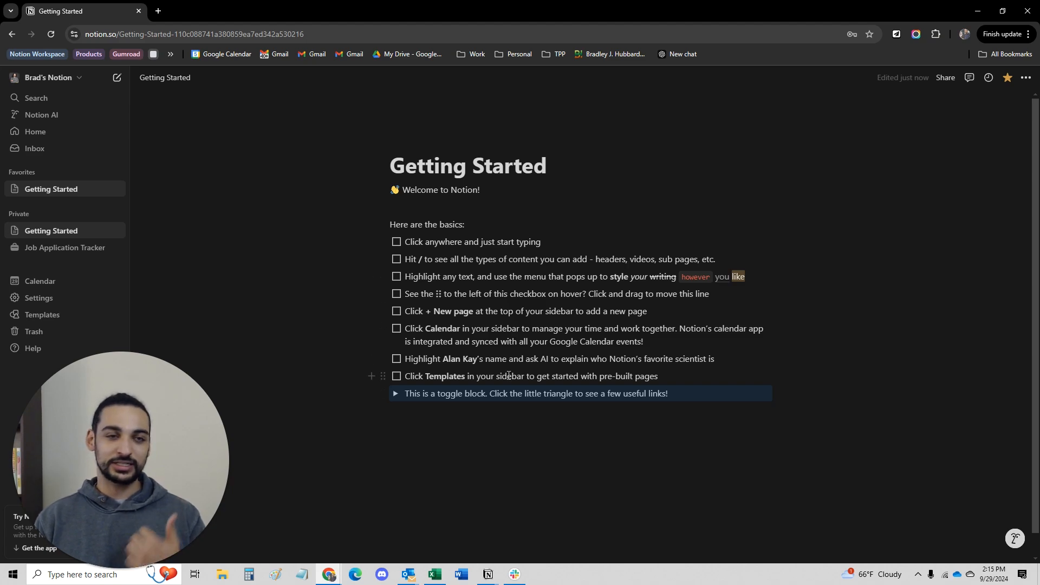
- Write "Start Typing" on a new line below the toggle block of the Getting Started page
{"action": "left_click", "coordinate": [439, 241]}
{"action": "left_click", "coordinate": [473, 491]}
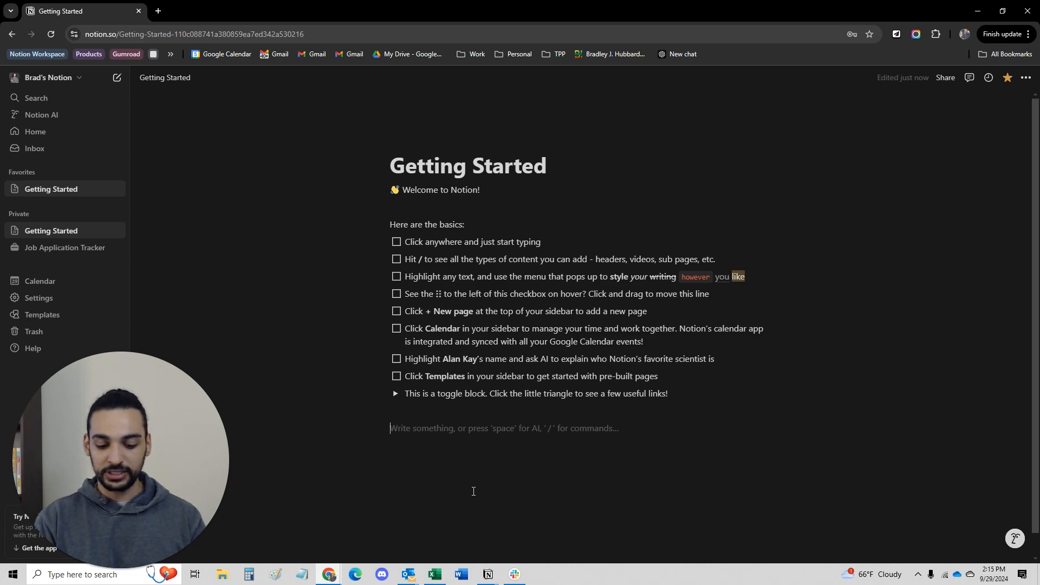
{"action": "type", "text": "St"}
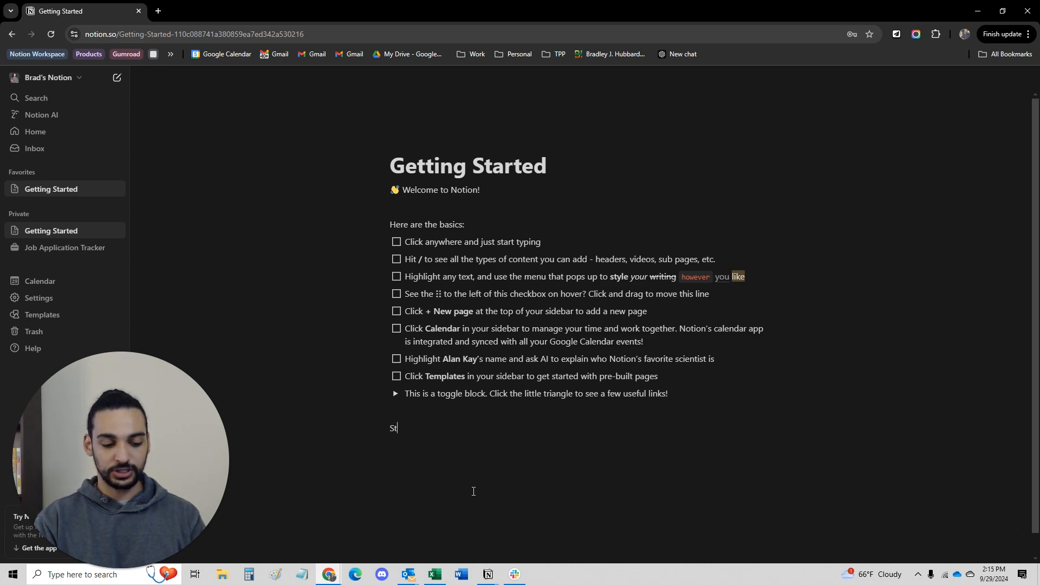
{"action": "type", "text": "art Type"}
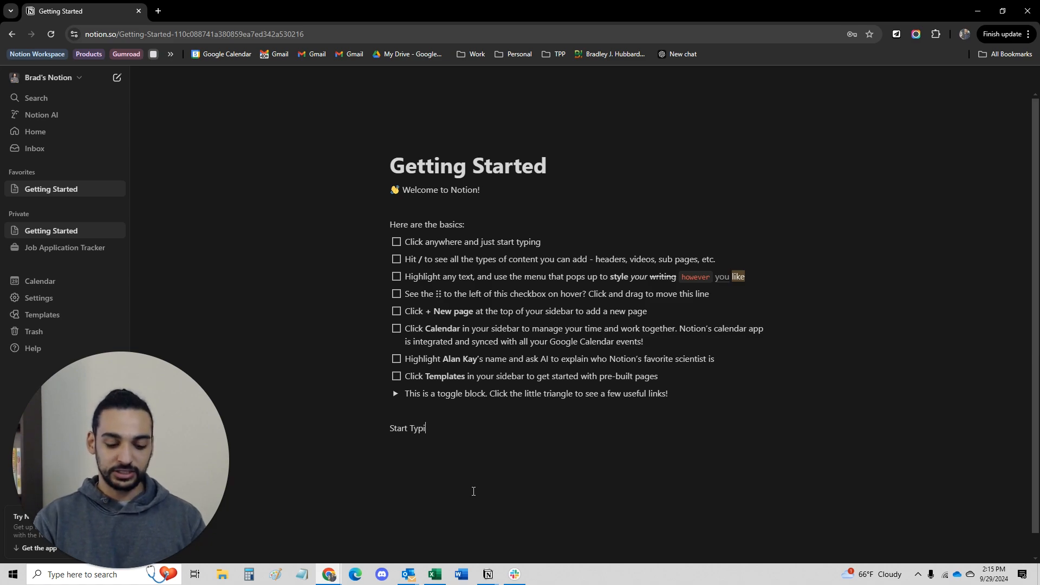
{"action": "type", "text": "ng"}
- View the block actions of the "Start Typing" line, and check off the "Click anywhere and just start typing" item
{"action": "left_click", "coordinate": [382, 428]}
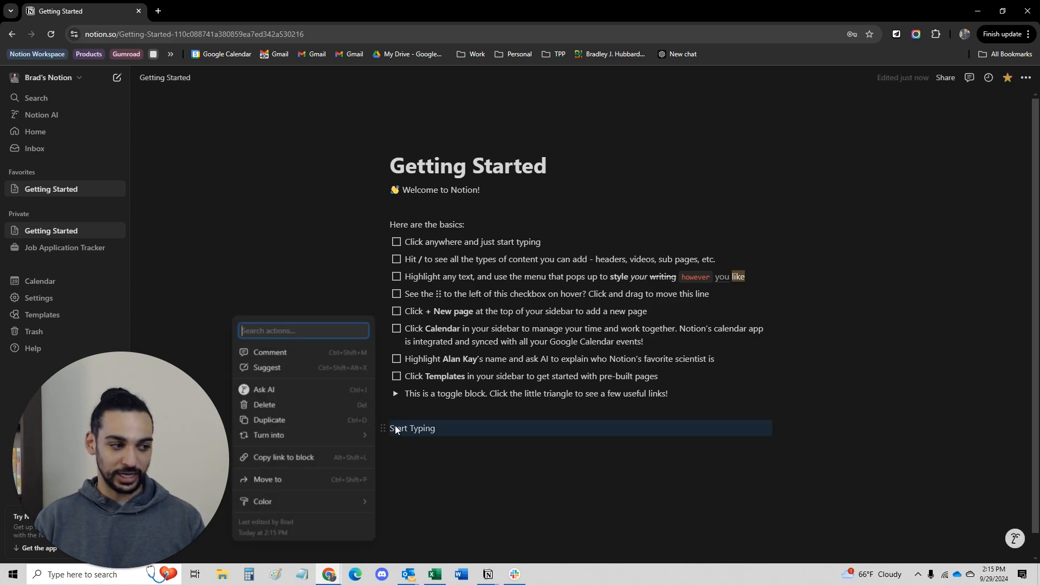
{"action": "left_click", "coordinate": [394, 242]}
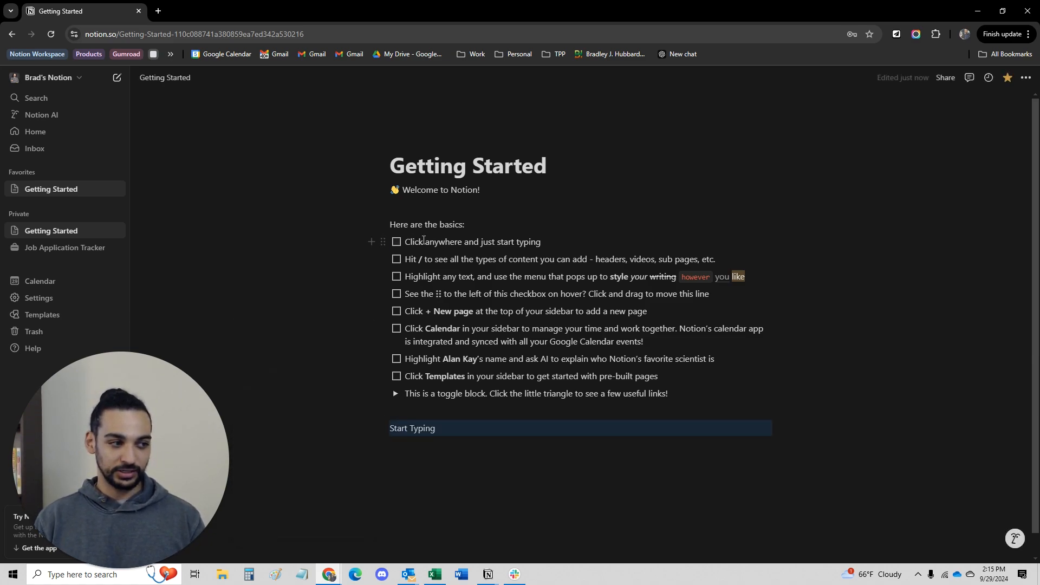
{"action": "left_click", "coordinate": [396, 241]}
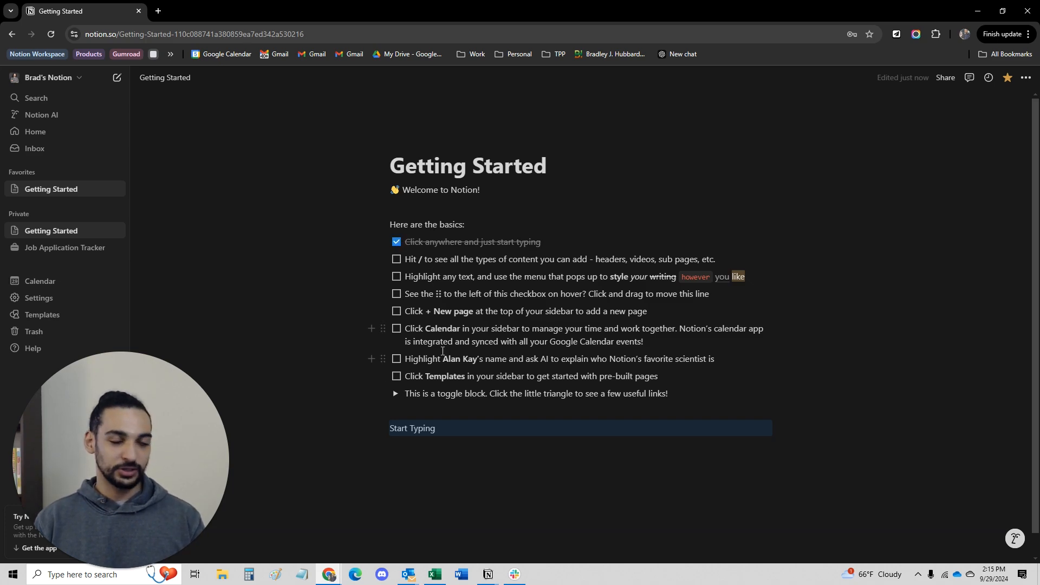
- Delete the "Start Typing" text below the toggle block
{"action": "left_click", "coordinate": [422, 442]}
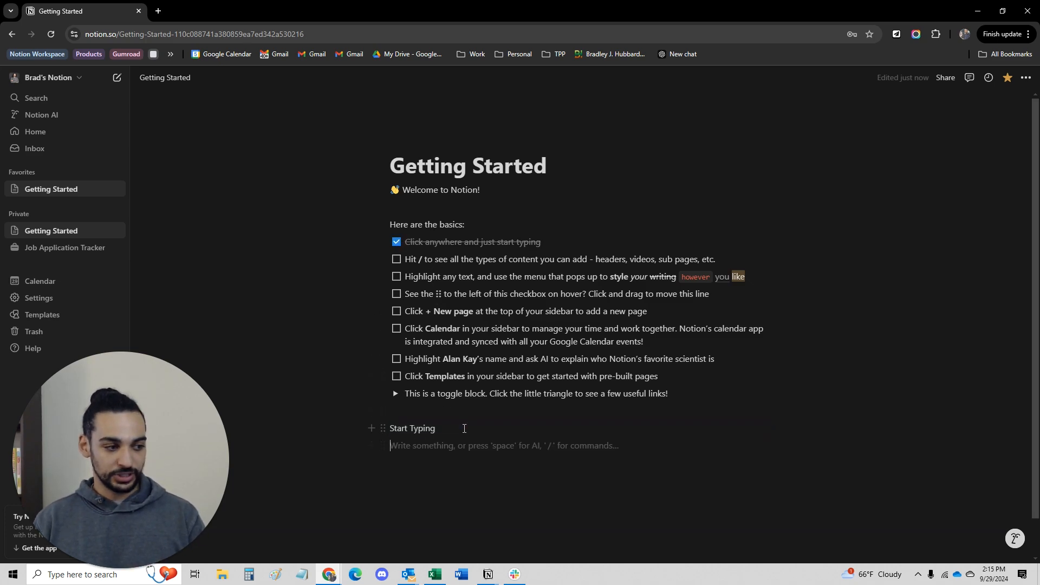
{"action": "left_click_drag", "start_coordinate": [437, 429], "coordinate": [389, 431]}
{"action": "key", "text": "BackSpace"}
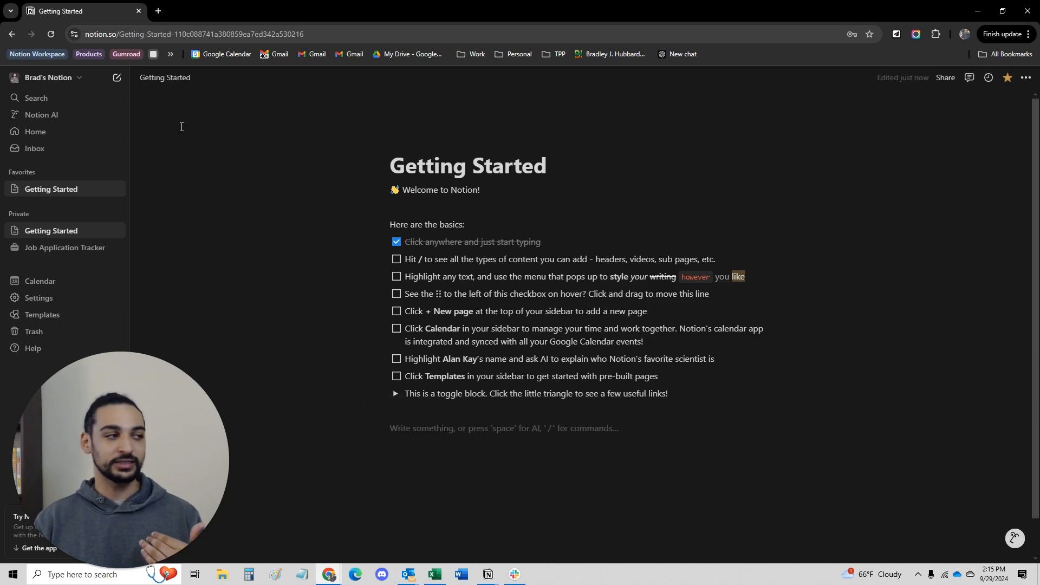
- Create a new private page titled "Basic Note" with the body text "This is my note"
{"action": "left_click", "coordinate": [117, 78]}
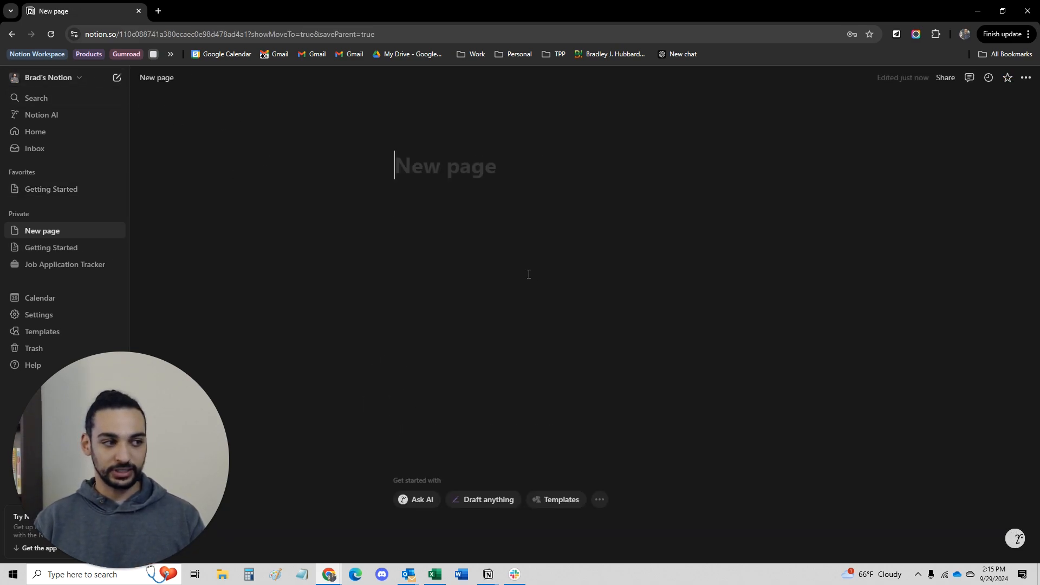
{"action": "type", "text": "Basic cNo"}
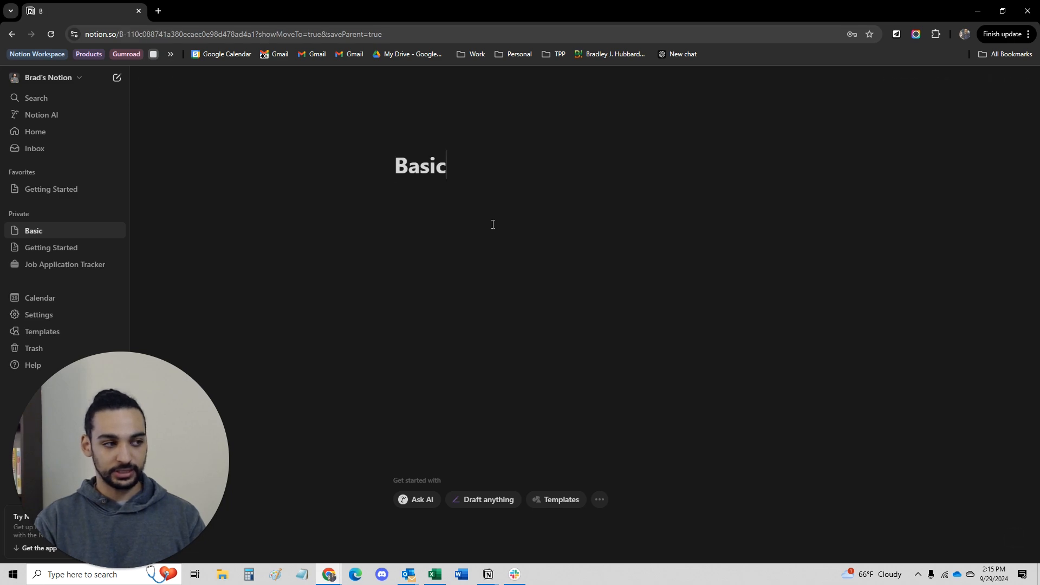
{"action": "key", "text": "BackSpace"}
{"action": "key", "text": "BackSpace"}
{"action": "key", "text": "BackSpace"}
{"action": "type", "text": "Note"}
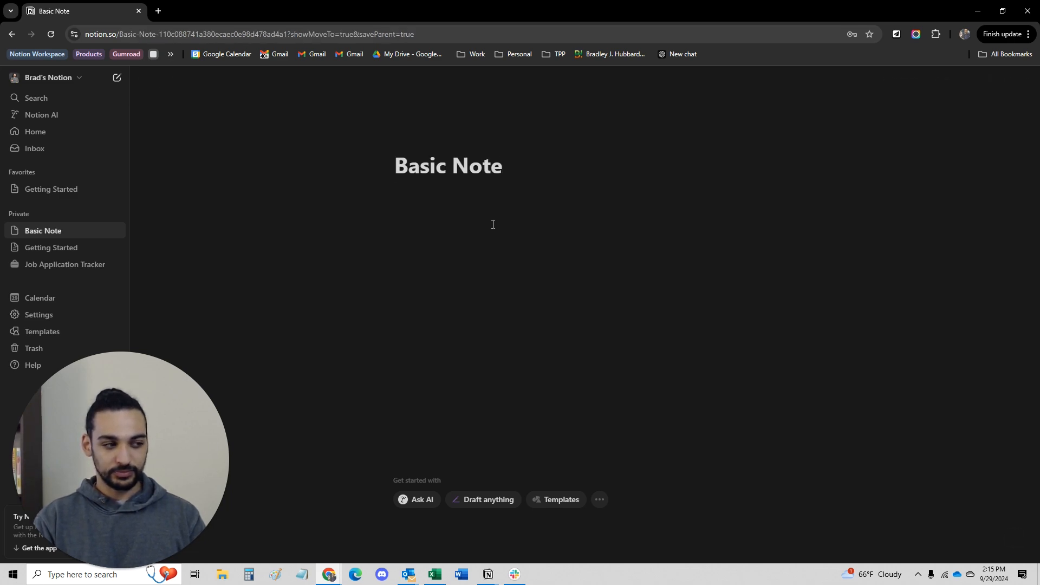
{"action": "key", "text": "Return"}
{"action": "type", "text": "This is my note"}
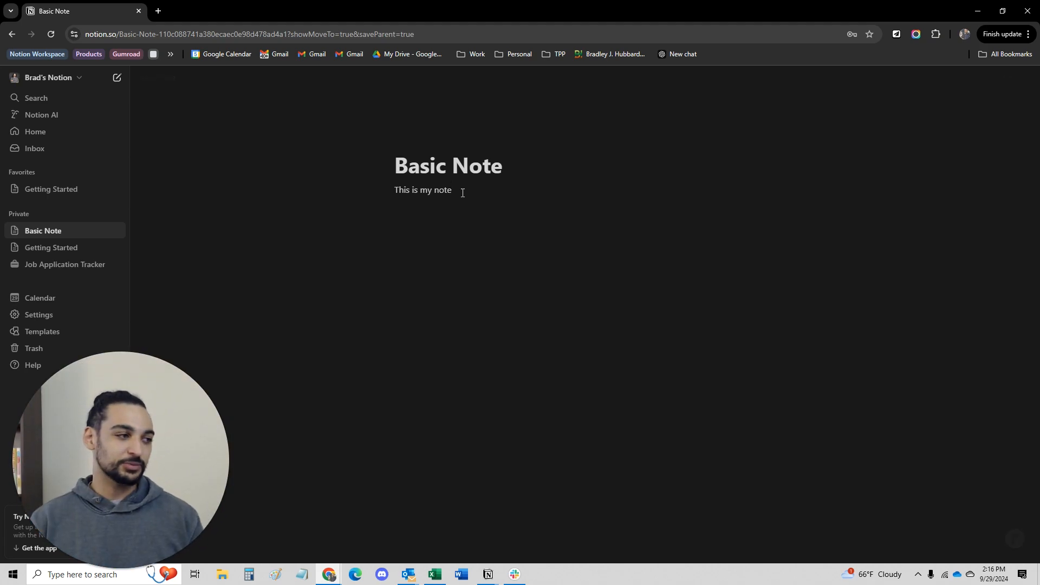
- Delete the body text "This is my note" from the Basic Note page
{"action": "key", "text": "BackSpace"}
{"action": "key", "text": "BackSpace"}
{"action": "key", "text": "BackSpace"}
{"action": "key", "text": "BackSpace"}
{"action": "key", "text": "BackSpace"}
{"action": "key", "text": "BackSpace"}
{"action": "key", "text": "BackSpace"}
{"action": "key", "text": "BackSpace"}
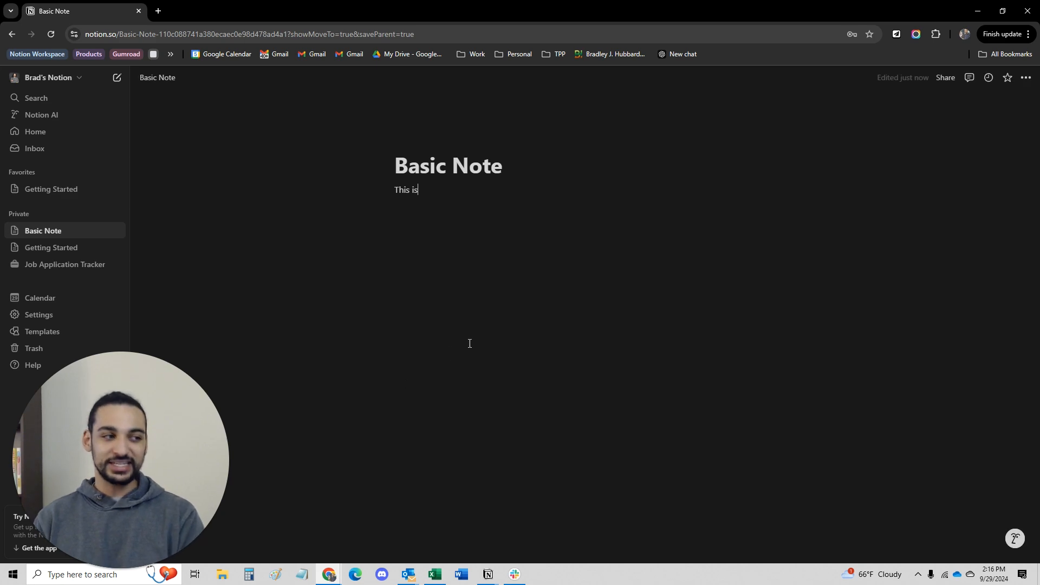
{"action": "key", "text": "BackSpace"}
{"action": "key", "text": "BackSpace"}
{"action": "key", "text": "BackSpace"}
{"action": "key", "text": "BackSpace"}
{"action": "key", "text": "BackSpace"}
{"action": "key", "text": "BackSpace"}
{"action": "key", "text": "BackSpace"}
{"action": "key", "text": "BackSpace"}
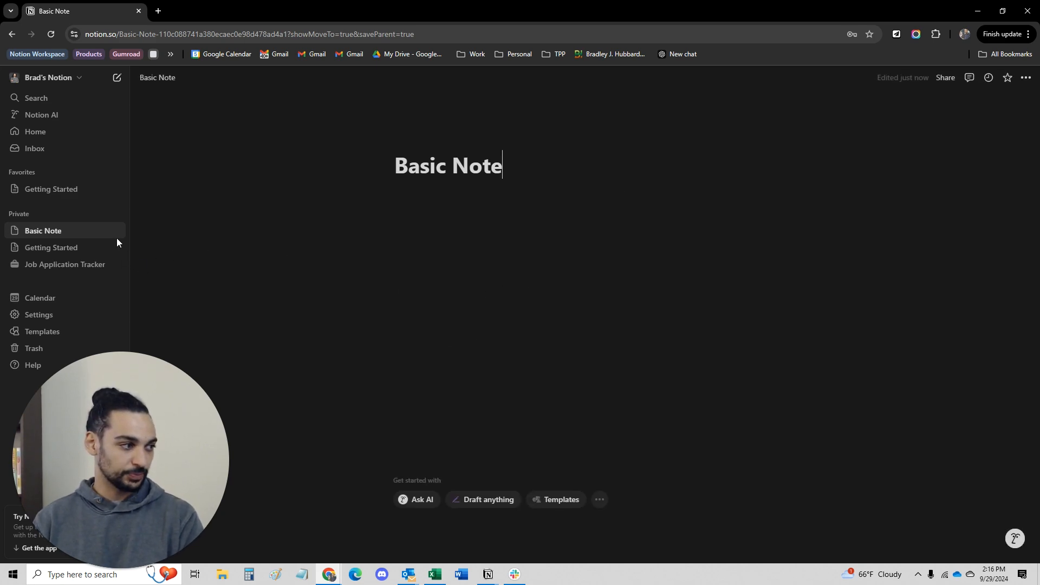
- Move the Basic Note page to the trash
{"action": "left_click", "coordinate": [114, 230]}
{"action": "left_click", "coordinate": [109, 229]}
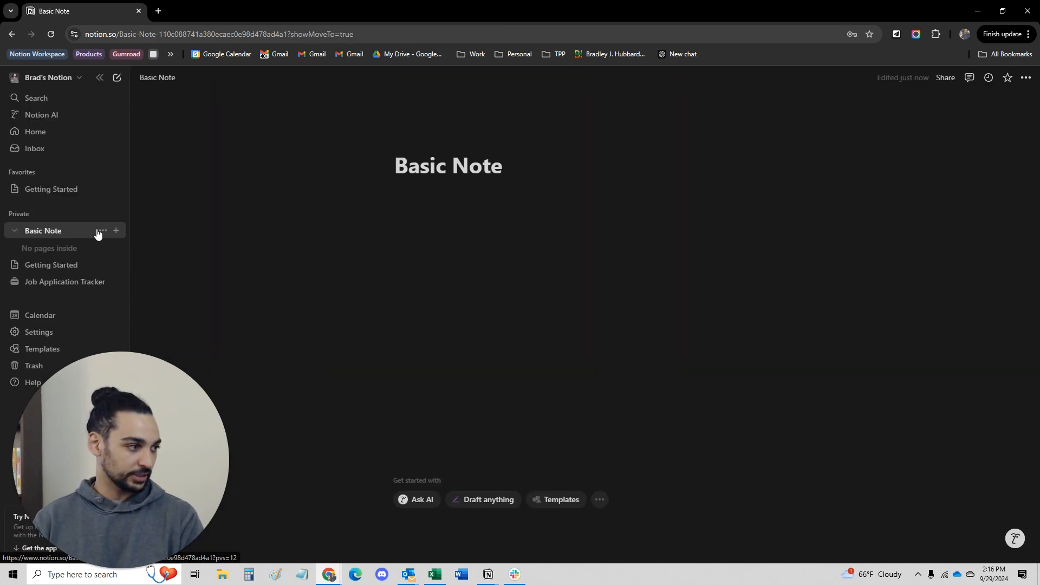
{"action": "left_click", "coordinate": [100, 231]}
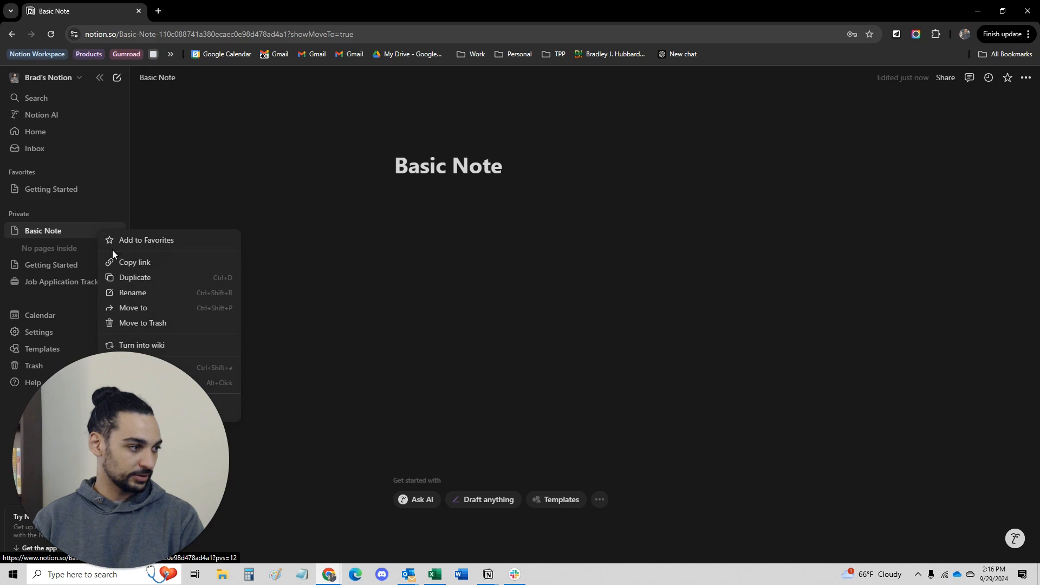
{"action": "left_click", "coordinate": [179, 322]}
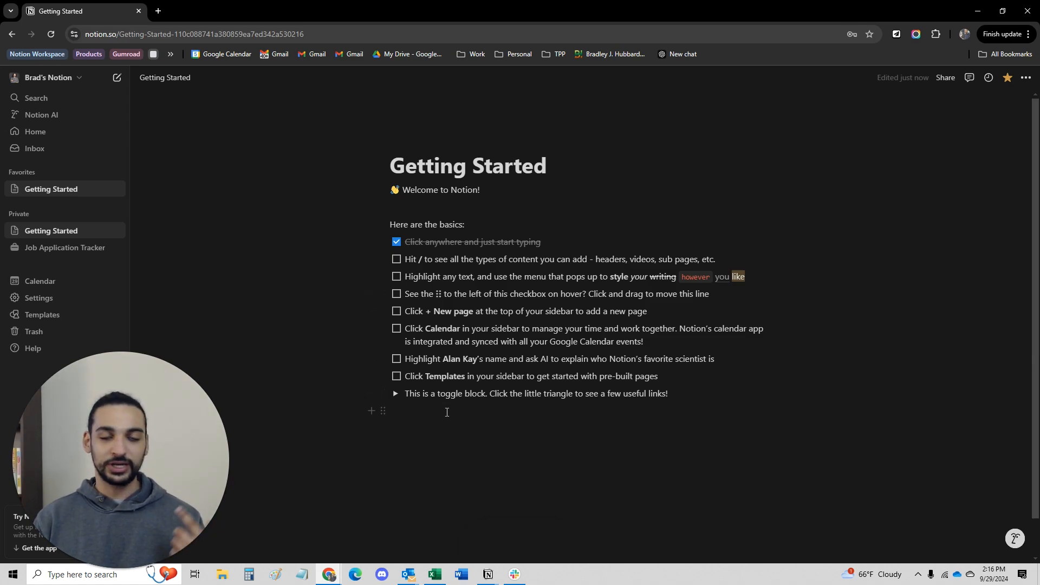
- Examine the block types offered by the slash command on a new line of the Getting Started page, and close the list
{"action": "left_click", "coordinate": [442, 474]}
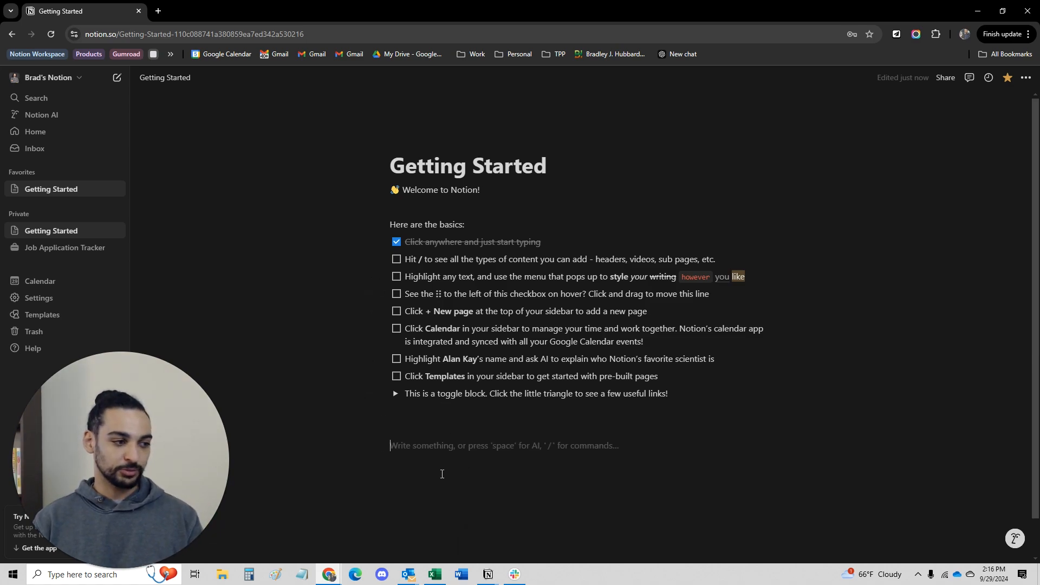
{"action": "type", "text": "/"}
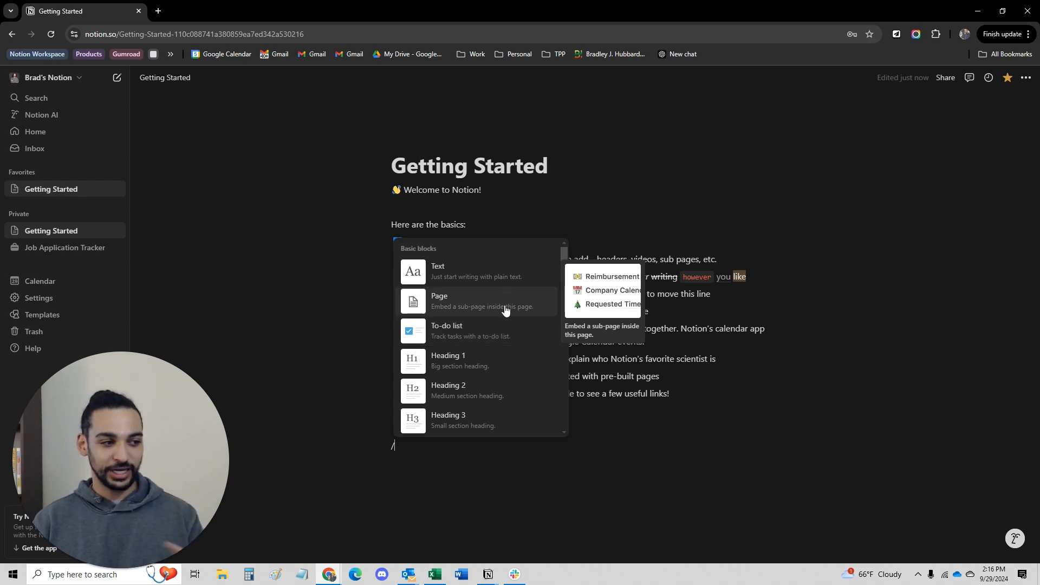
{"action": "scroll", "coordinate": [480, 341], "scroll_direction": "down", "scroll_amount": 3}
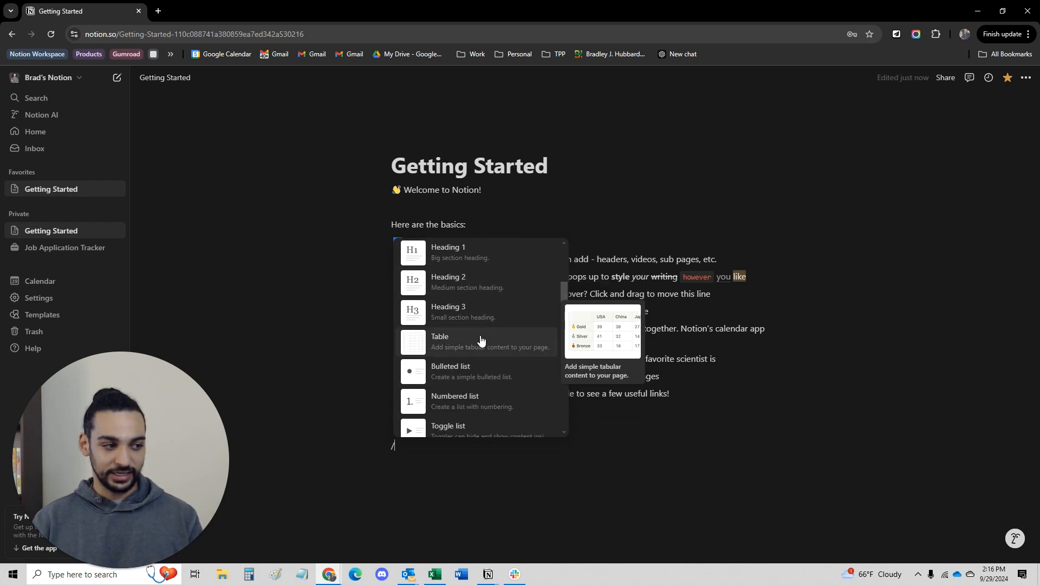
{"action": "scroll", "coordinate": [480, 350], "scroll_direction": "down", "scroll_amount": 1}
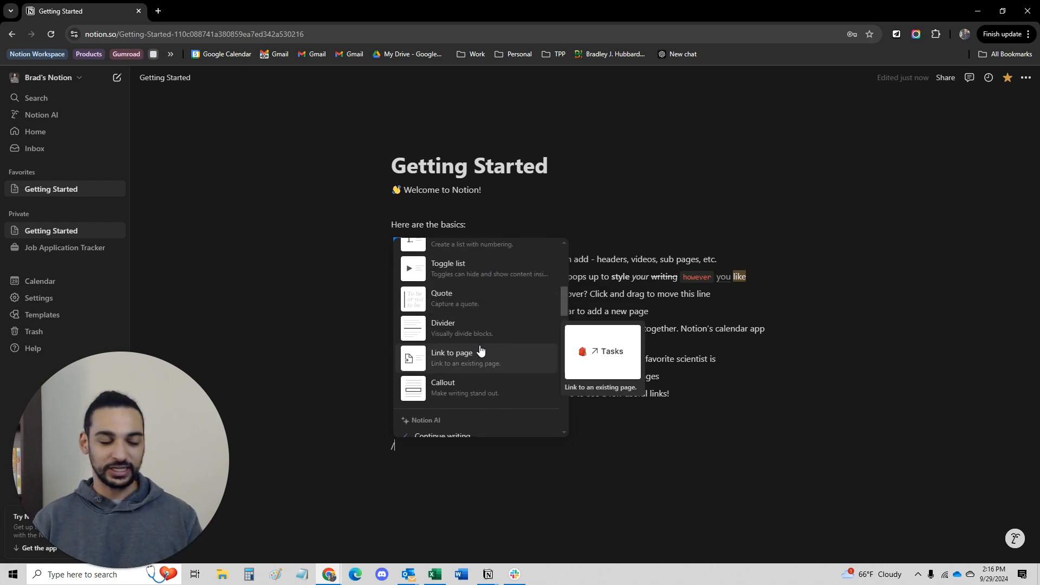
{"action": "scroll", "coordinate": [479, 350], "scroll_direction": "down", "scroll_amount": 2}
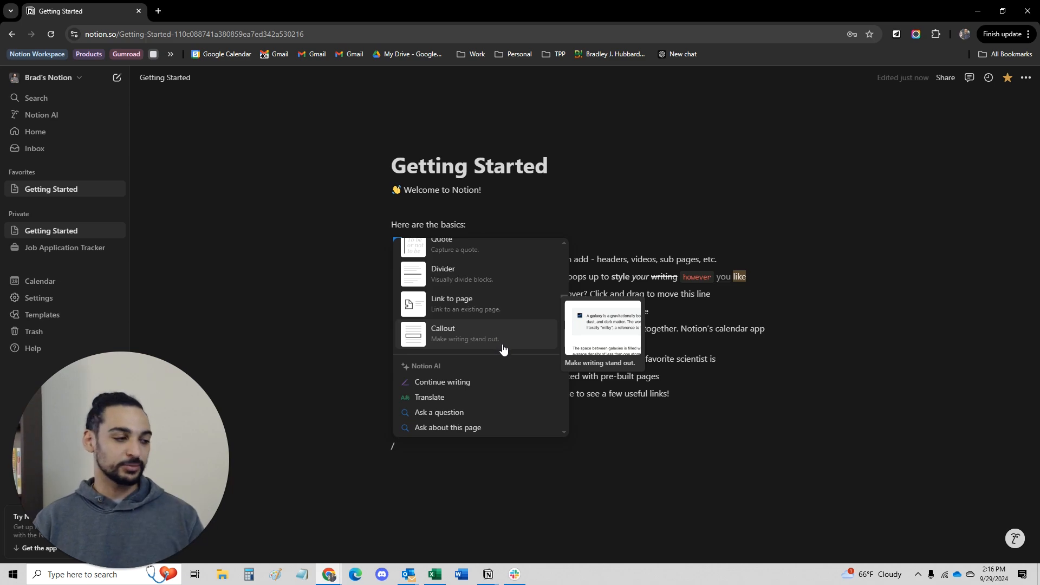
{"action": "left_click", "coordinate": [614, 434]}
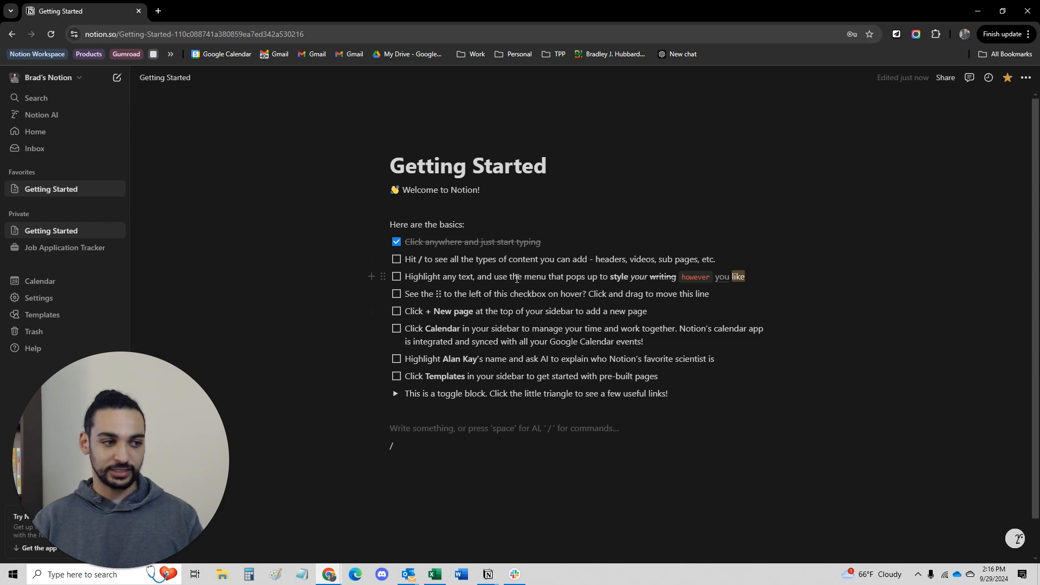
- Remove the leftover slash from the last line of Getting Started and insert a sub-page block there
{"action": "left_click", "coordinate": [422, 442]}
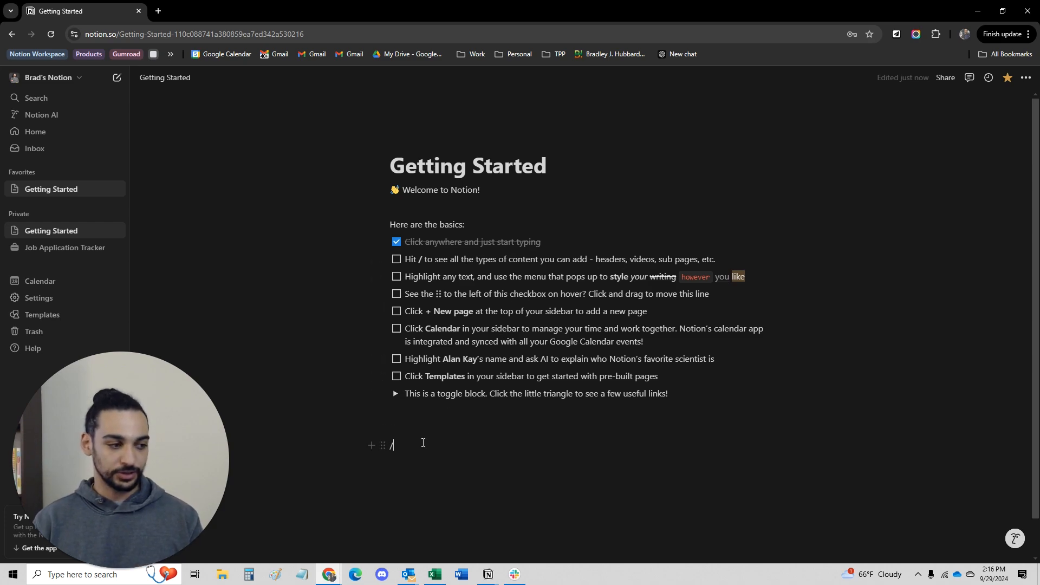
{"action": "key", "text": "BackSpace"}
{"action": "type", "text": "/"}
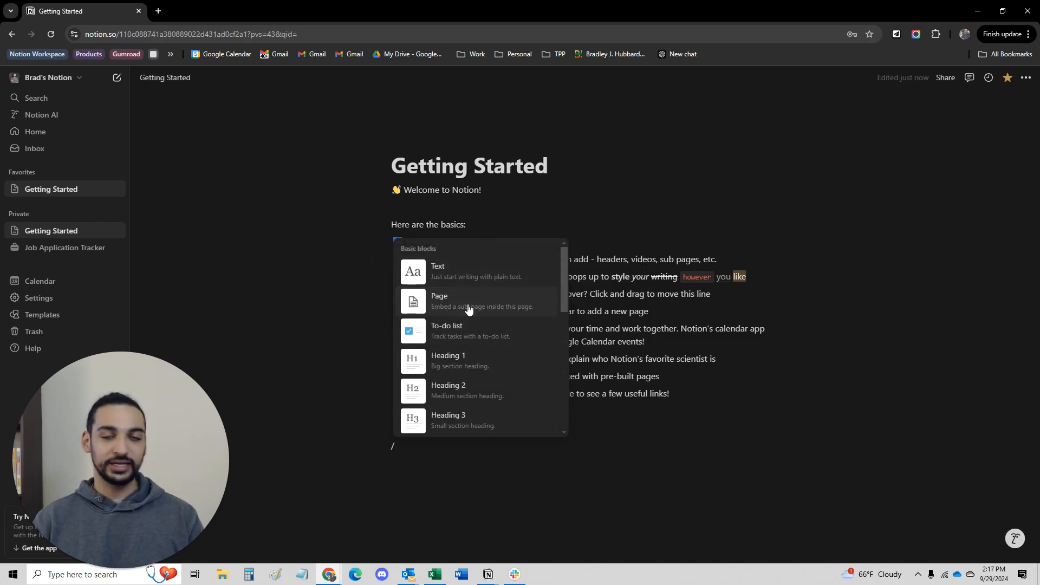
{"action": "left_click", "coordinate": [468, 310]}
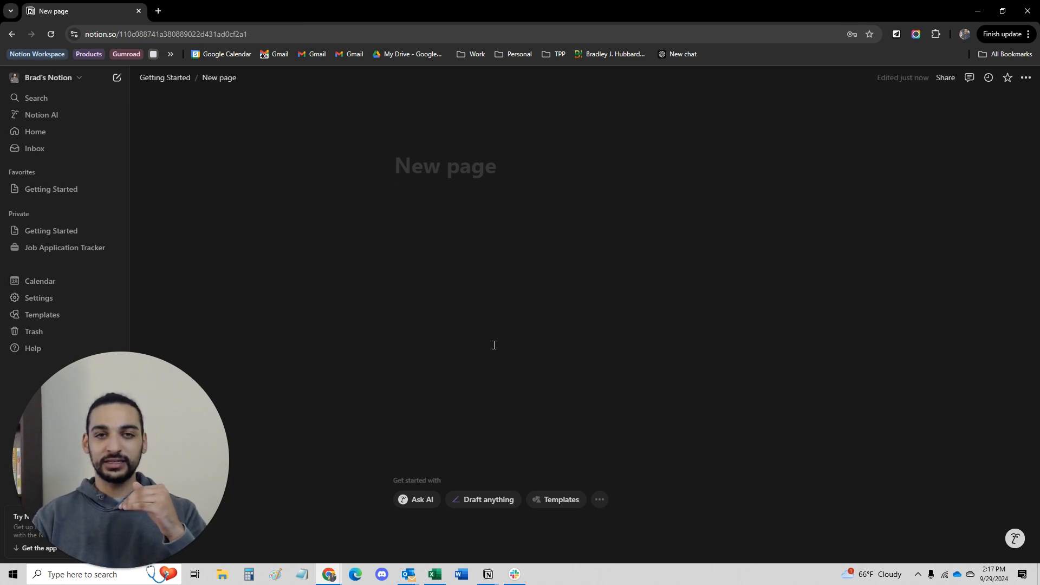
- Examine the Job Application Tracker page, including its stage board and action items
{"action": "left_click", "coordinate": [65, 247]}
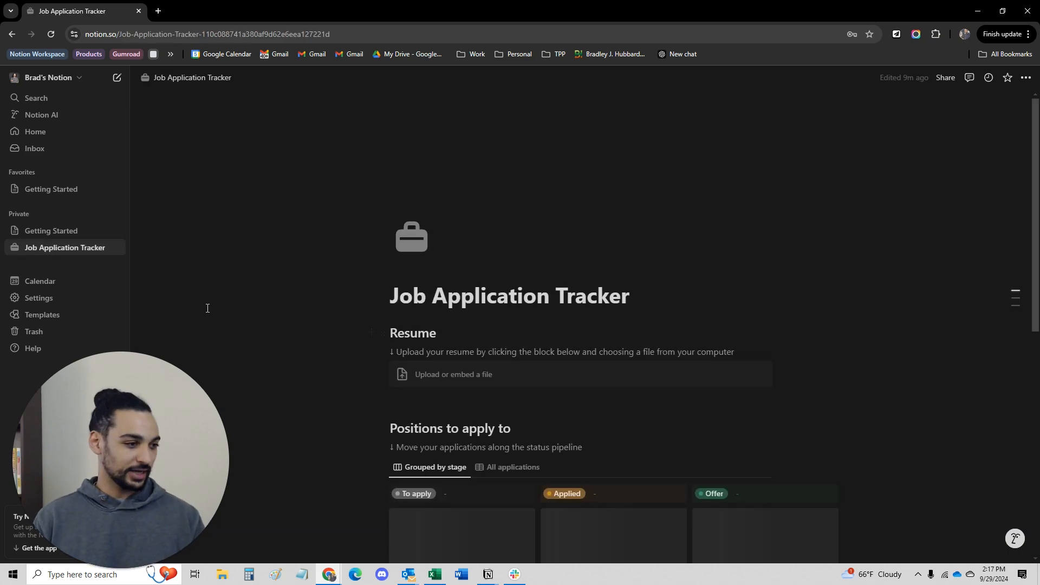
{"action": "scroll", "coordinate": [274, 318], "scroll_direction": "down", "scroll_amount": 3}
{"action": "scroll", "coordinate": [406, 343], "scroll_direction": "down", "scroll_amount": 2}
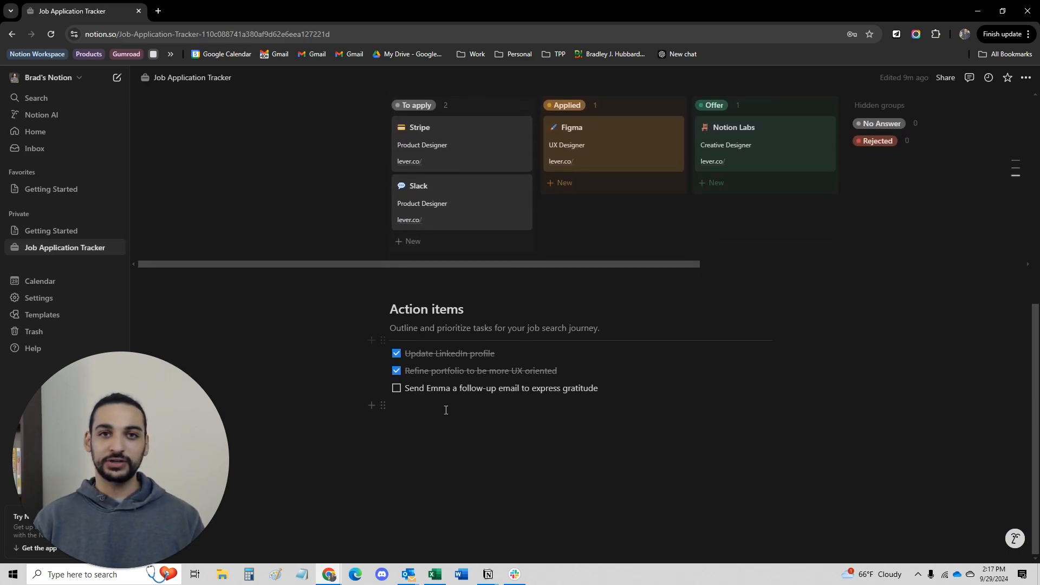
{"action": "left_click", "coordinate": [424, 434]}
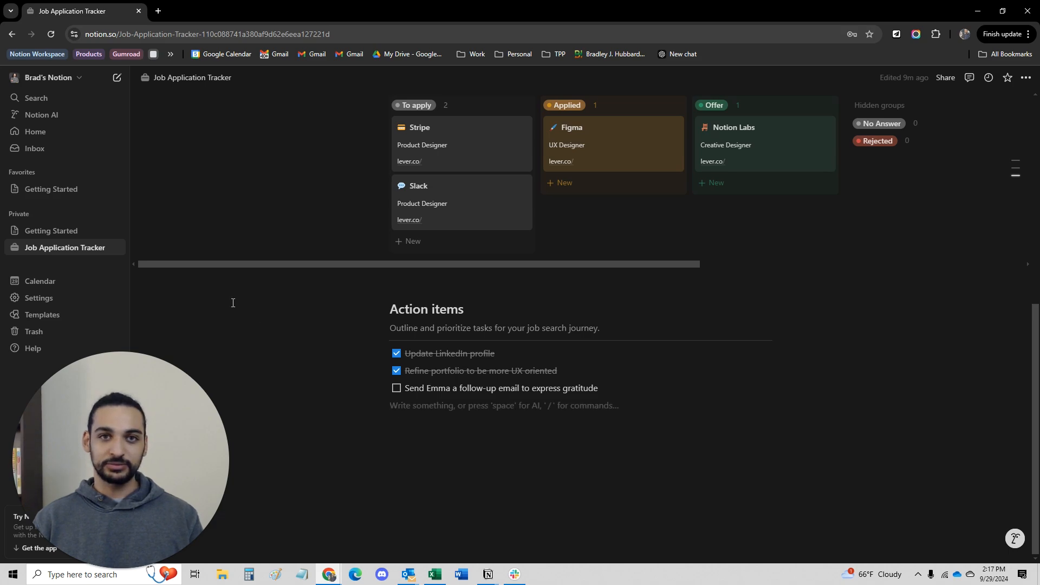
- Add a sub-page titled "Instructions About Applications" below the action items on the Job Application Tracker page
{"action": "type", "text": "/page"}
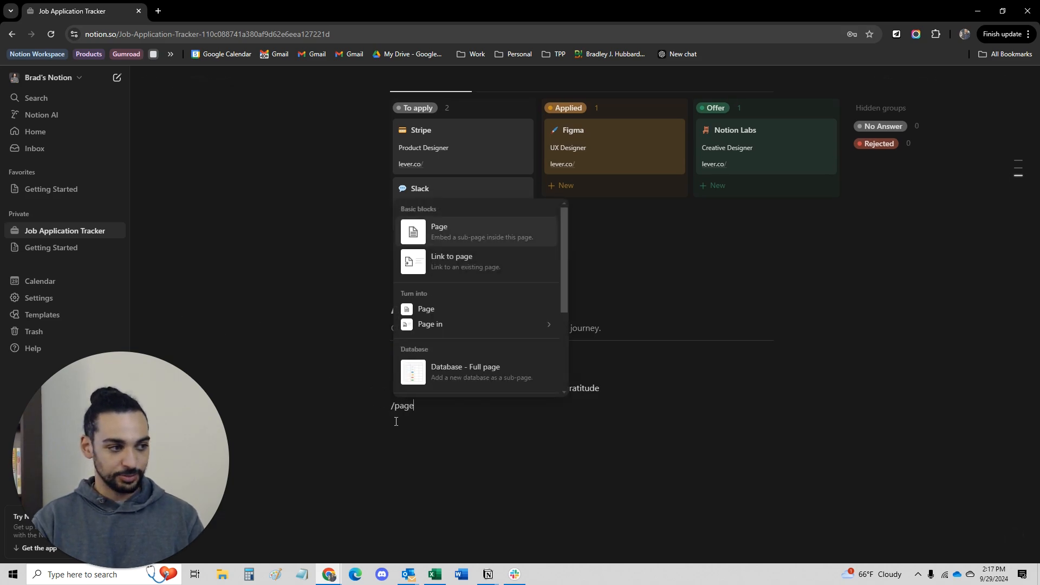
{"action": "key", "text": "Return"}
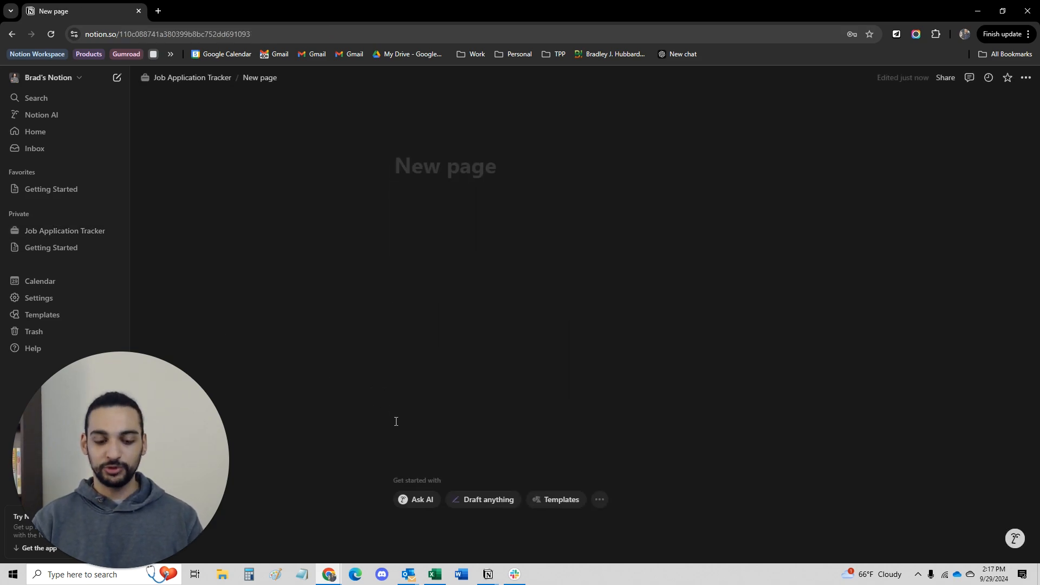
{"action": "type", "text": "Instructions"}
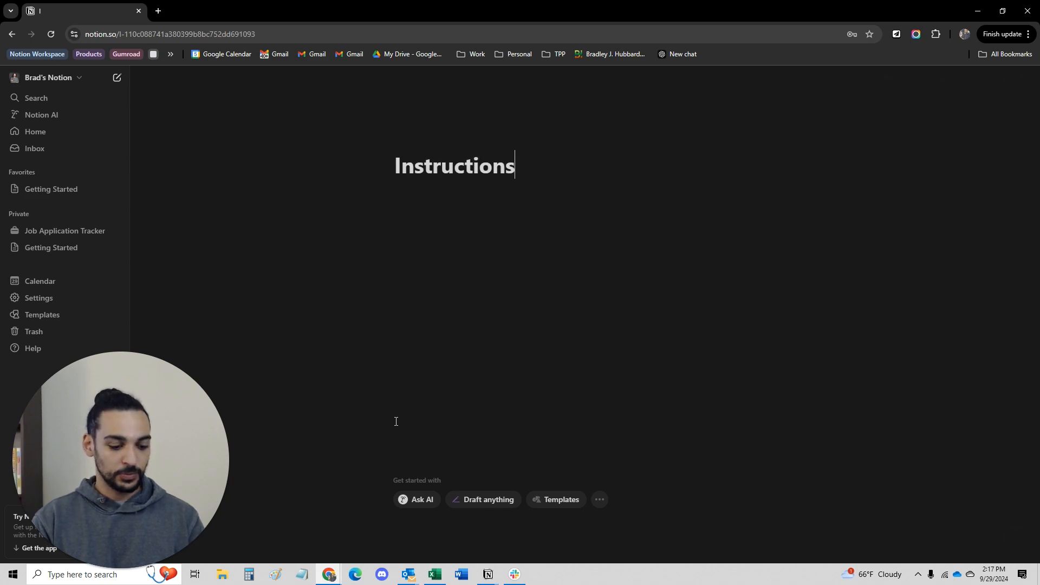
{"action": "type", "text": " About App"}
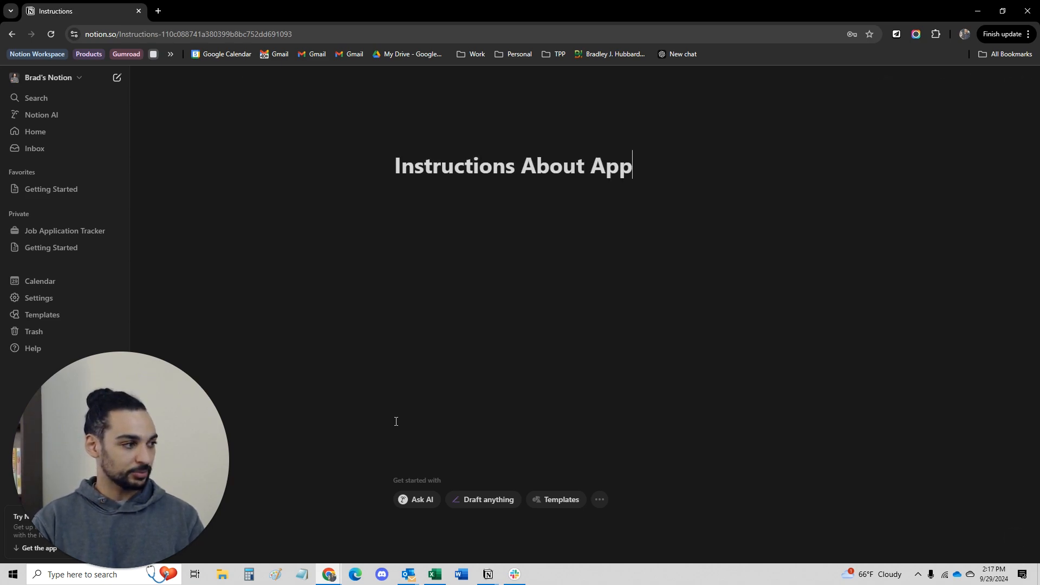
{"action": "type", "text": "lications"}
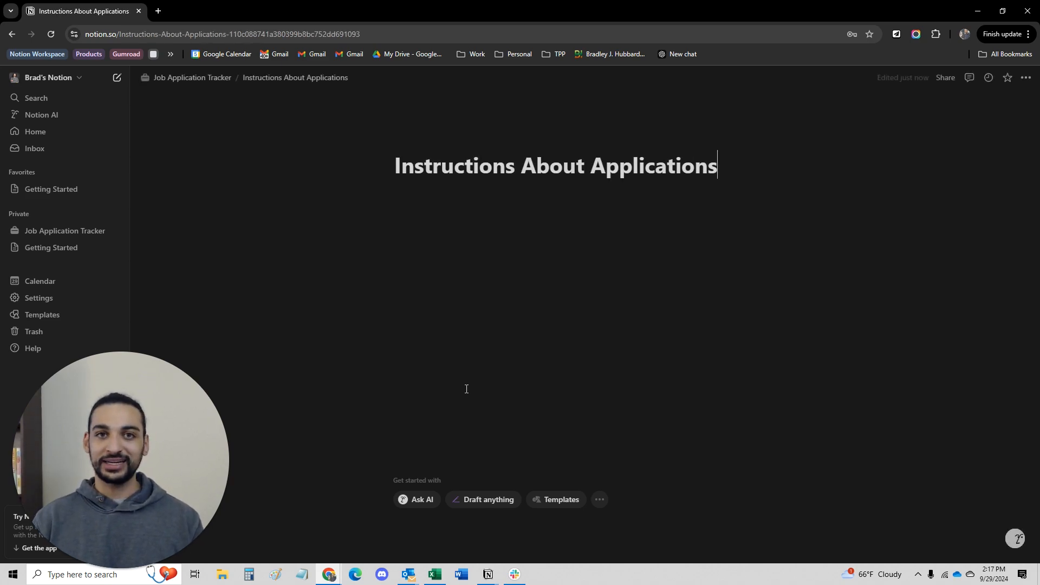
- Return to the Getting Started page and examine the block types offered by the slash command below the New page link
{"action": "key", "text": "alt+Left"}
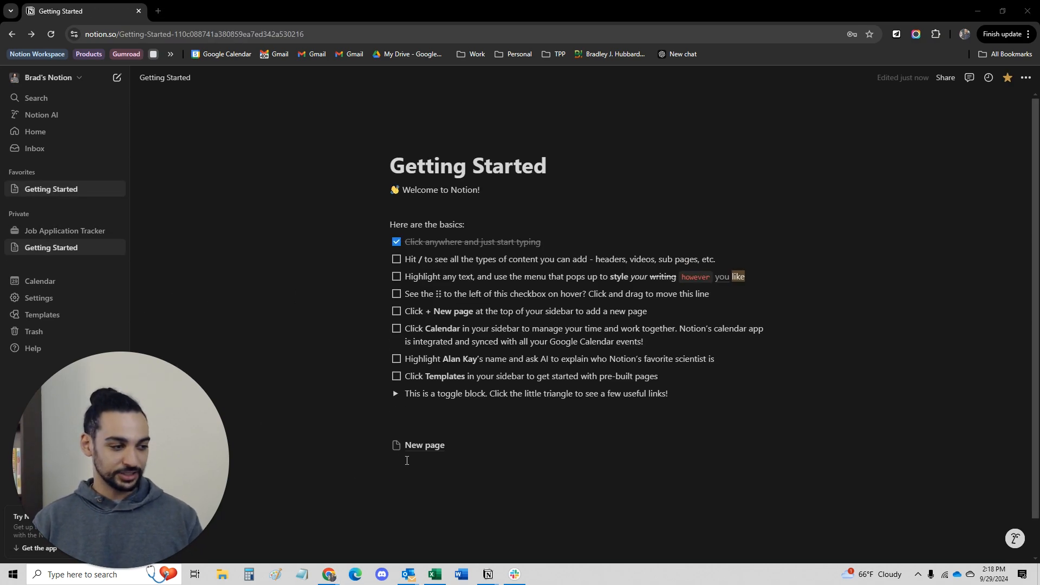
{"action": "left_click", "coordinate": [406, 460]}
{"action": "type", "text": "/b"}
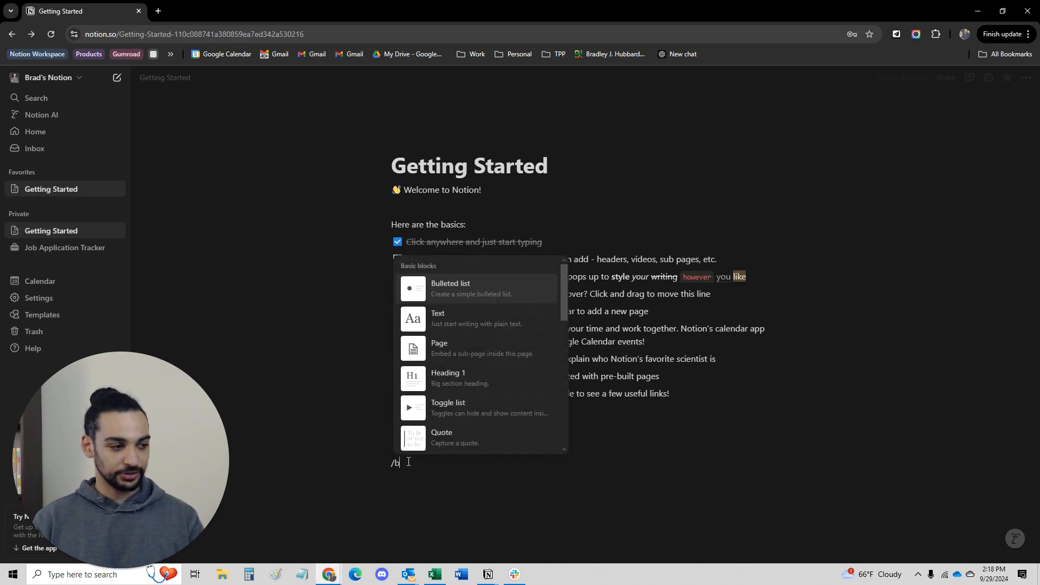
{"action": "scroll", "coordinate": [454, 383], "scroll_direction": "down", "scroll_amount": 8}
{"action": "scroll", "coordinate": [455, 382], "scroll_direction": "down", "scroll_amount": 20}
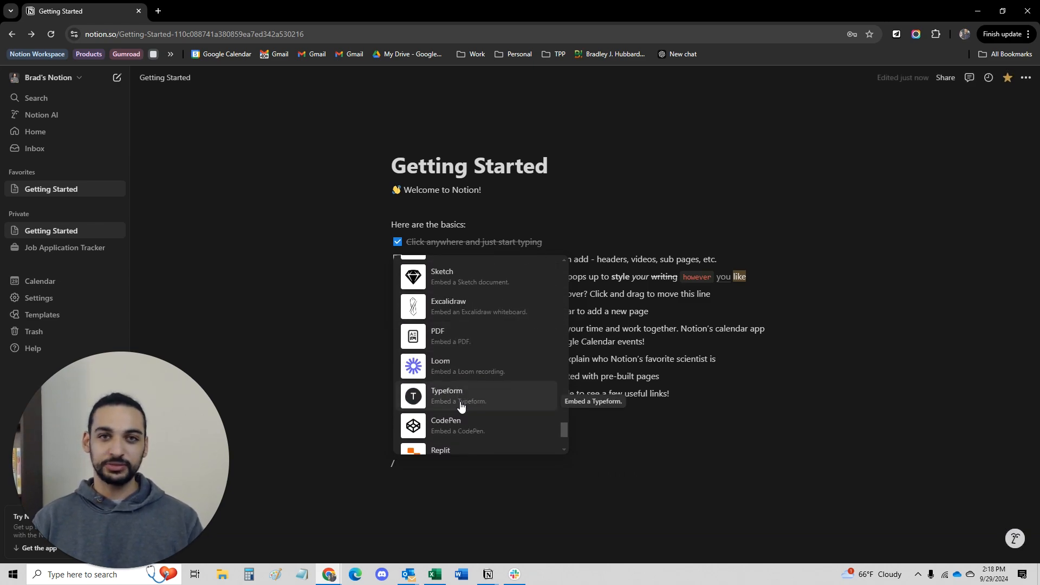
{"action": "scroll", "coordinate": [469, 408], "scroll_direction": "up", "scroll_amount": 10}
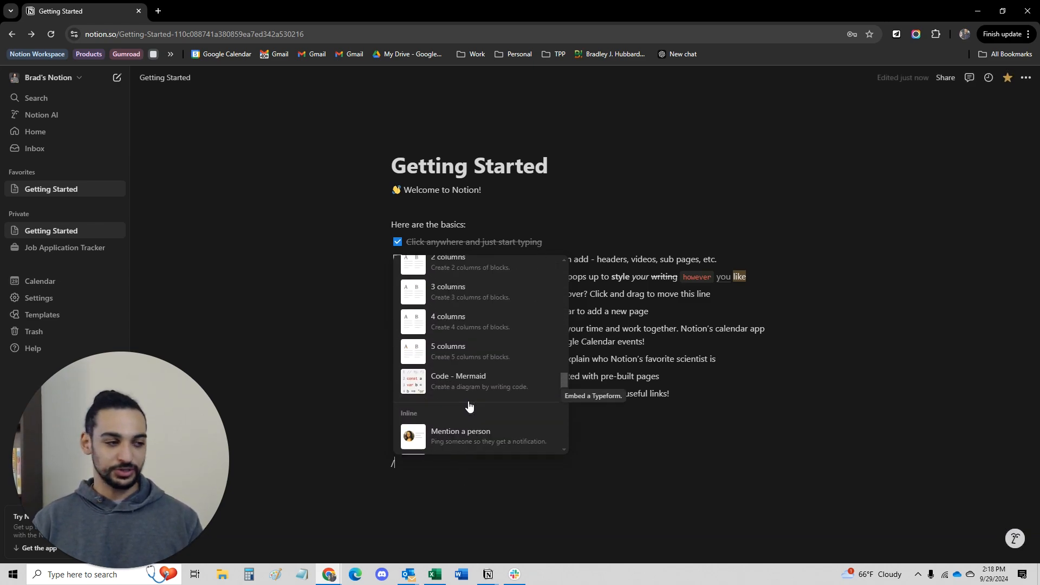
{"action": "scroll", "coordinate": [469, 406], "scroll_direction": "up", "scroll_amount": 10}
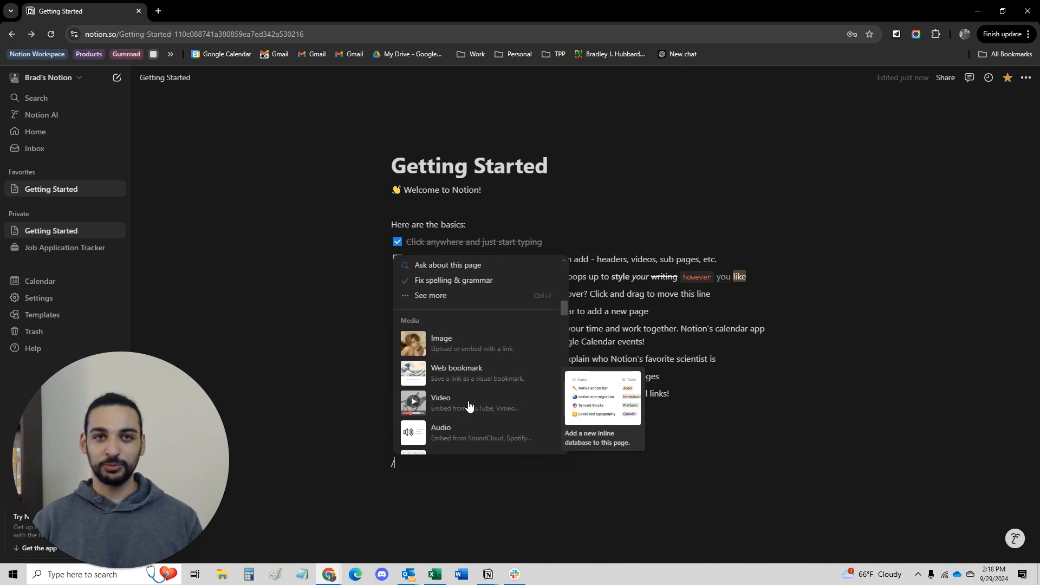
{"action": "scroll", "coordinate": [469, 406], "scroll_direction": "up", "scroll_amount": 5}
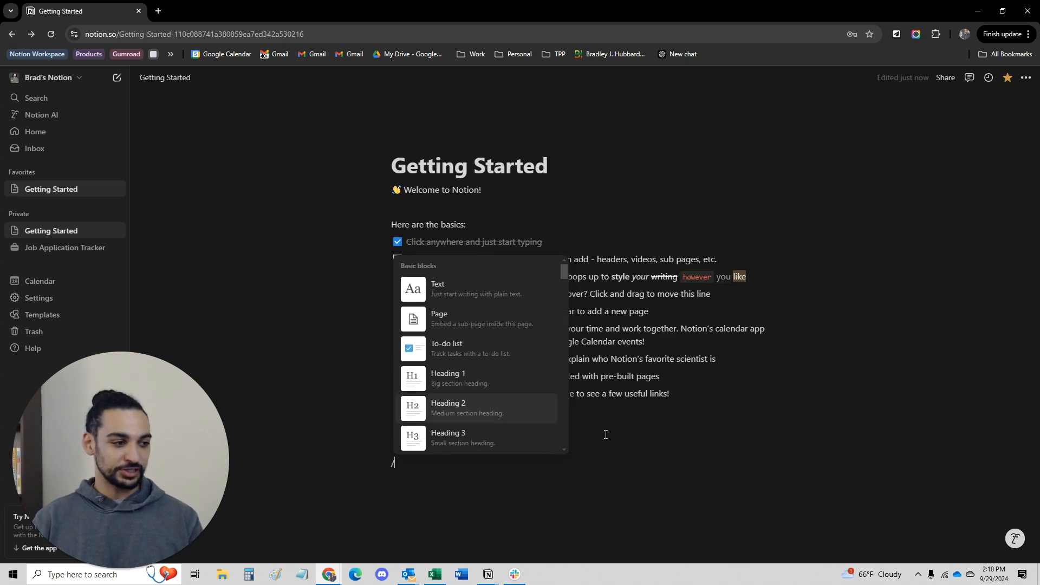
- Add a Heading 2 block reading "Heading 2" and a Heading 3 block reading "Heading 3" below the New page link, and delete both
{"action": "left_click", "coordinate": [457, 405]}
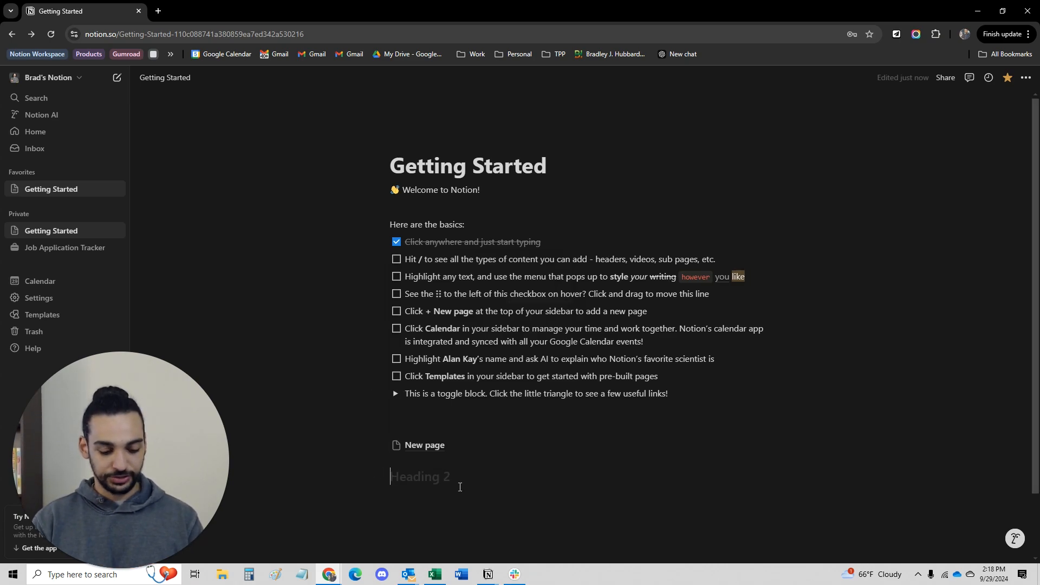
{"action": "type", "text": "Heading 2"}
{"action": "key", "text": "Return"}
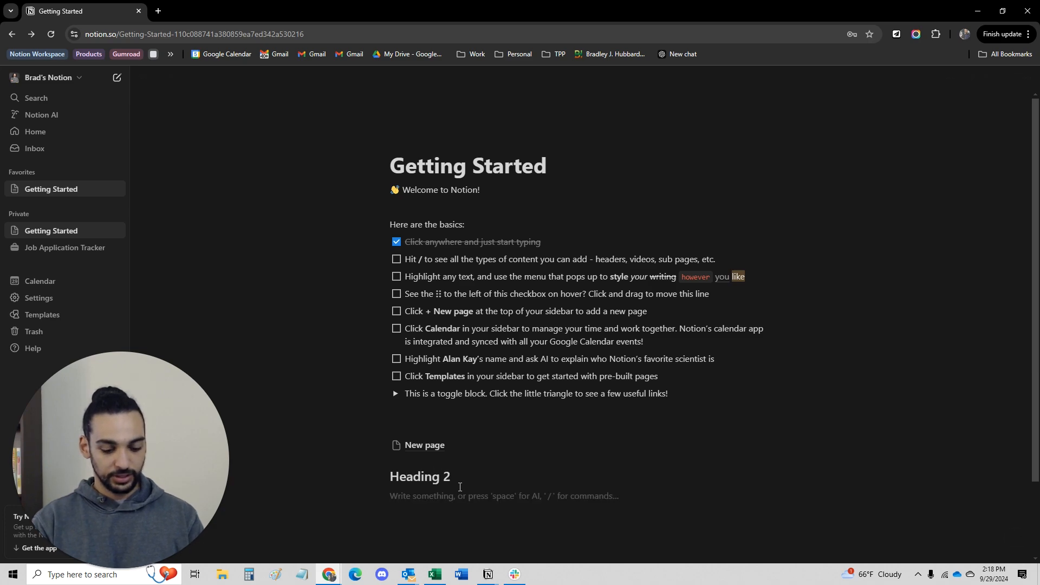
{"action": "type", "text": "/h3"}
{"action": "key", "text": "Return"}
{"action": "type", "text": "Heading 3"}
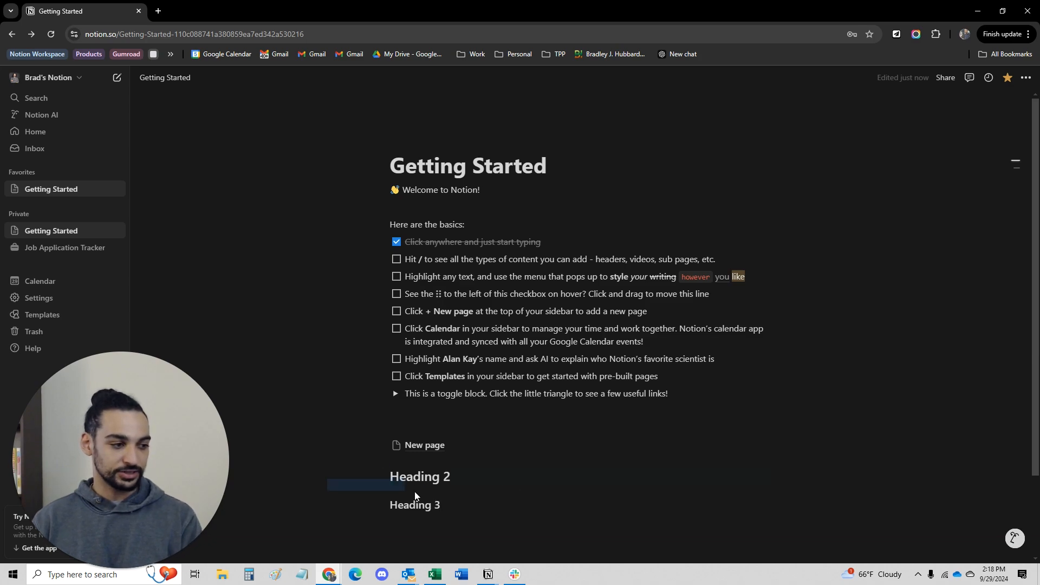
{"action": "left_click_drag", "start_coordinate": [414, 491], "coordinate": [434, 506]}
{"action": "key", "text": "BackSpace"}
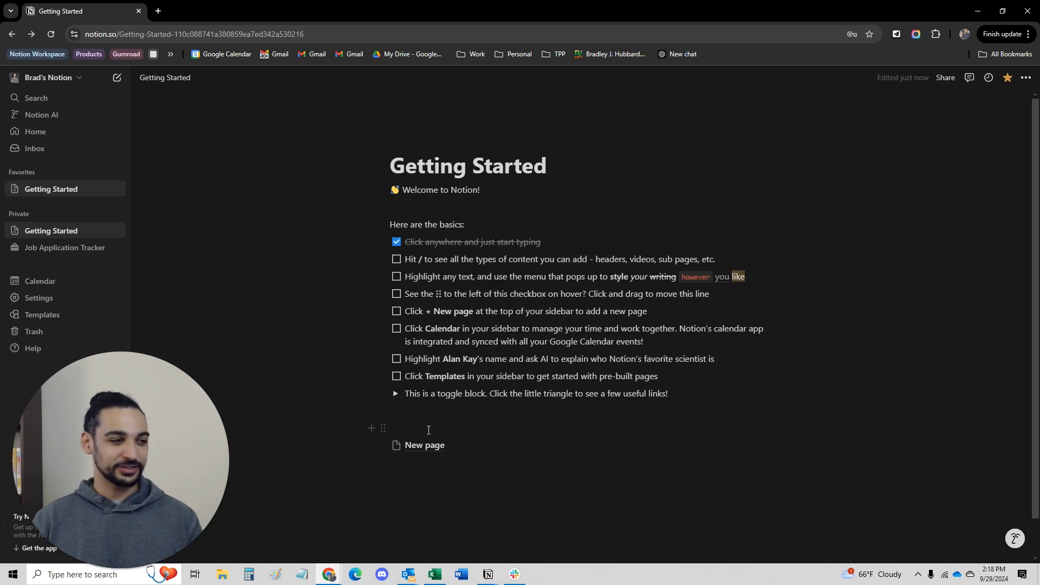
- Check off the slash-command to-do and format "Highlight any" in the following to-do as bold, italic, underlined, strikethrough and code, also trying equation
{"action": "left_click", "coordinate": [397, 260]}
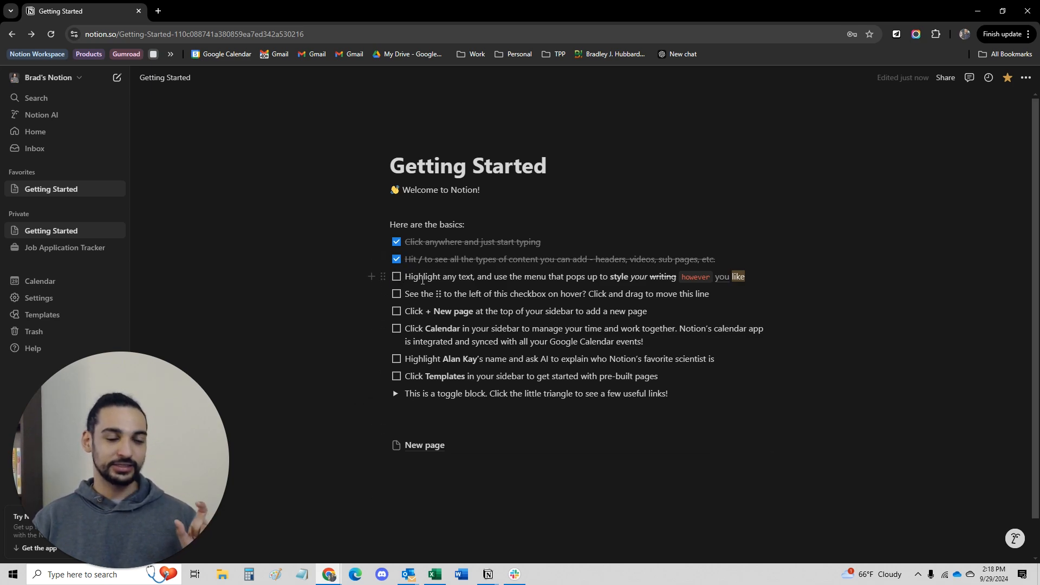
{"action": "left_click_drag", "start_coordinate": [405, 278], "coordinate": [456, 278]}
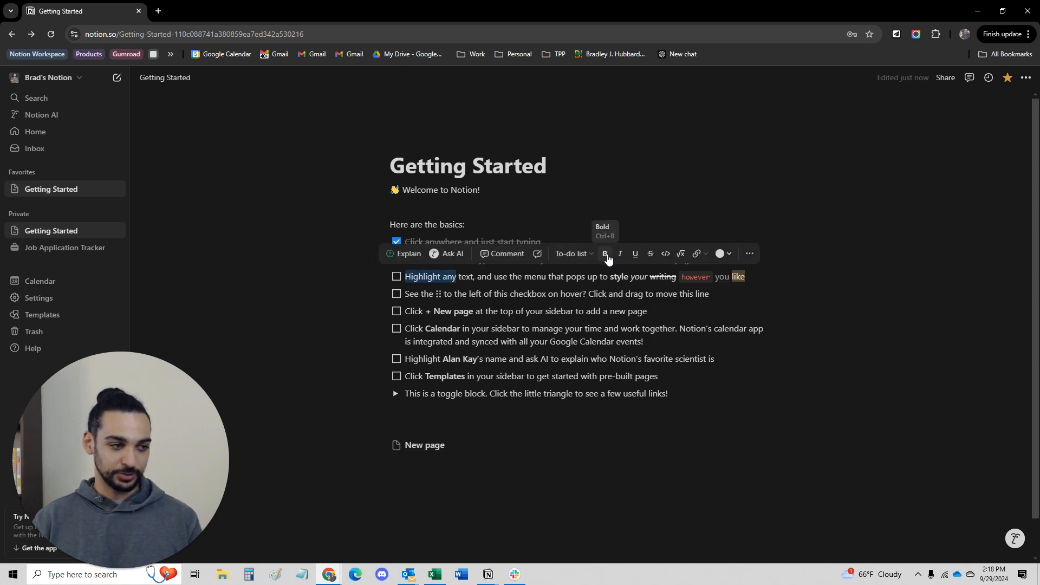
{"action": "left_click", "coordinate": [606, 254]}
{"action": "left_click", "coordinate": [620, 254]}
{"action": "left_click", "coordinate": [635, 254]}
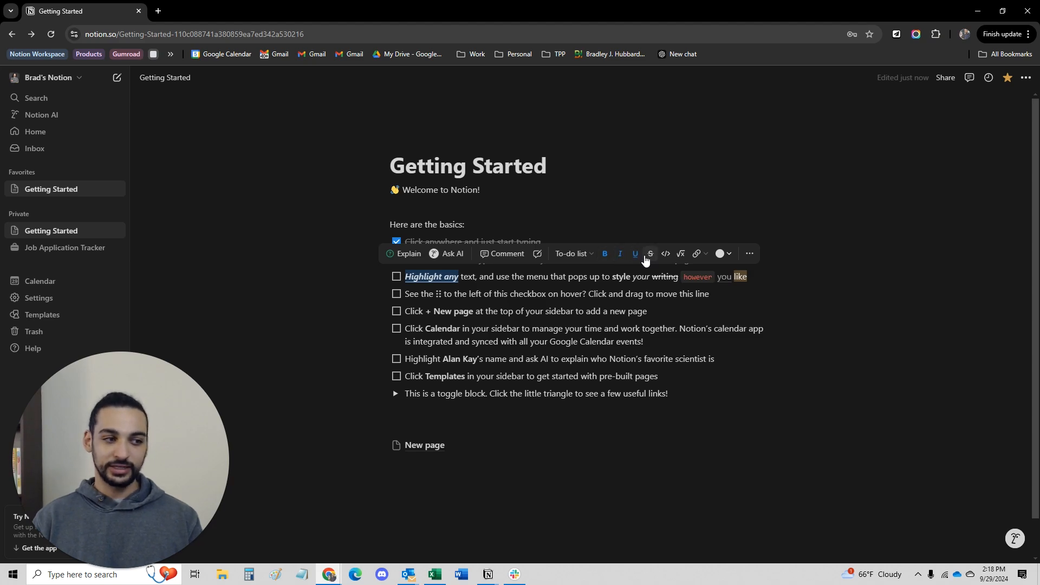
{"action": "left_click", "coordinate": [650, 259]}
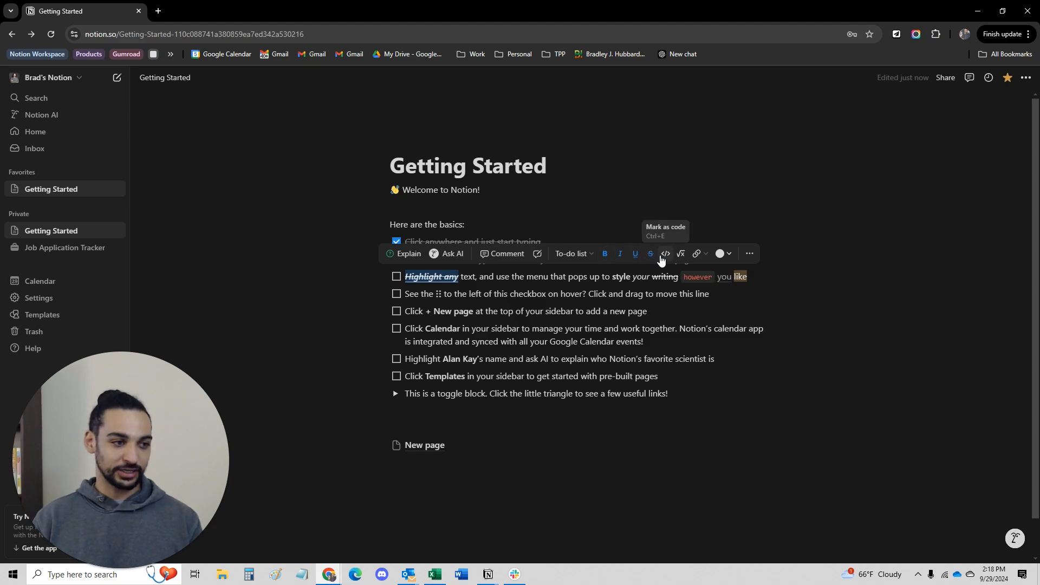
{"action": "left_click", "coordinate": [666, 259]}
{"action": "left_click", "coordinate": [680, 255]}
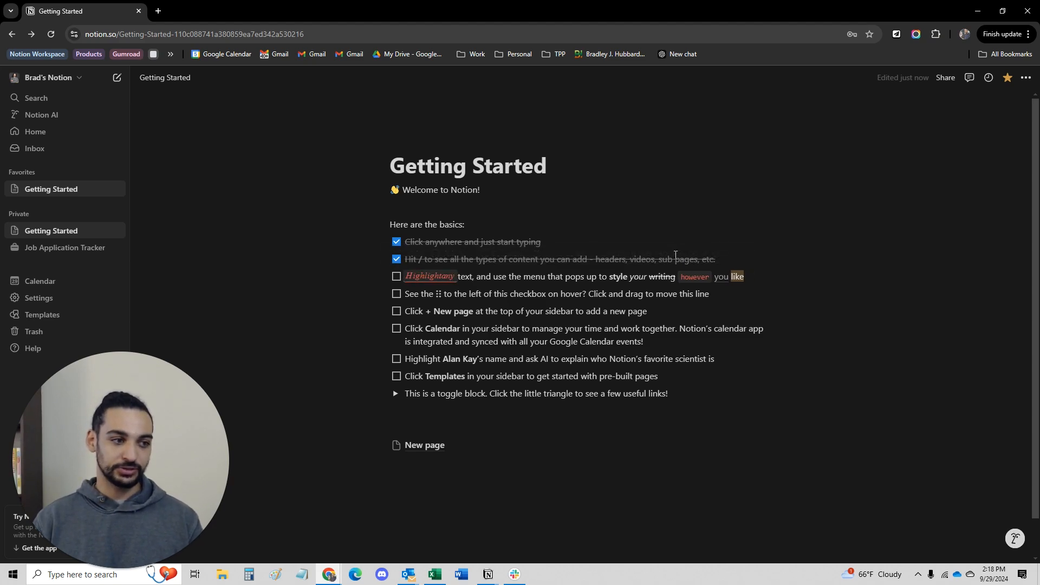
{"action": "key", "text": "Return"}
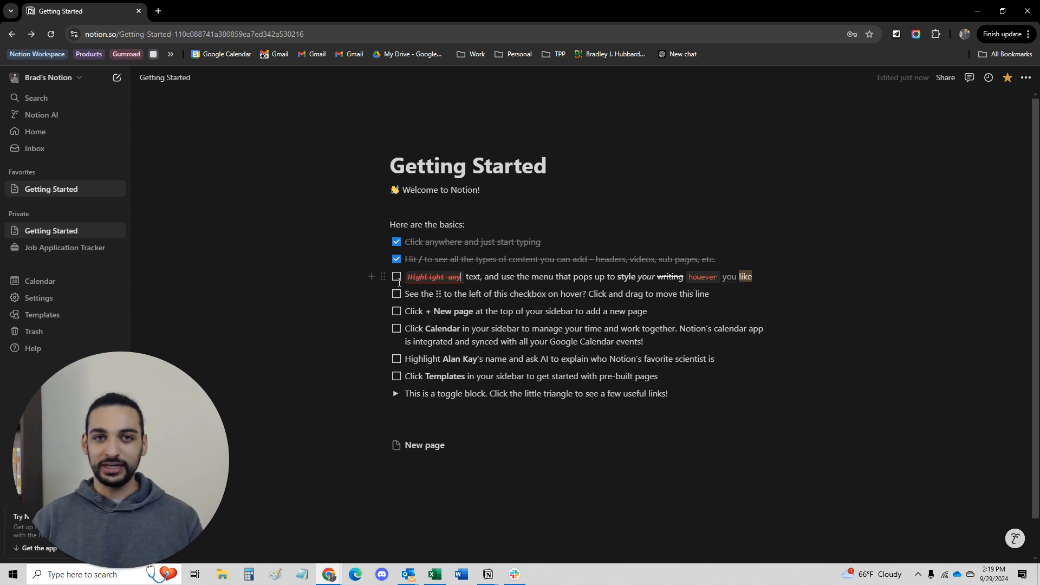
- Colour "use the menu that" with orange text, try green and orange backgrounds, and restore the default background
{"action": "left_click_drag", "start_coordinate": [502, 280], "coordinate": [573, 280]}
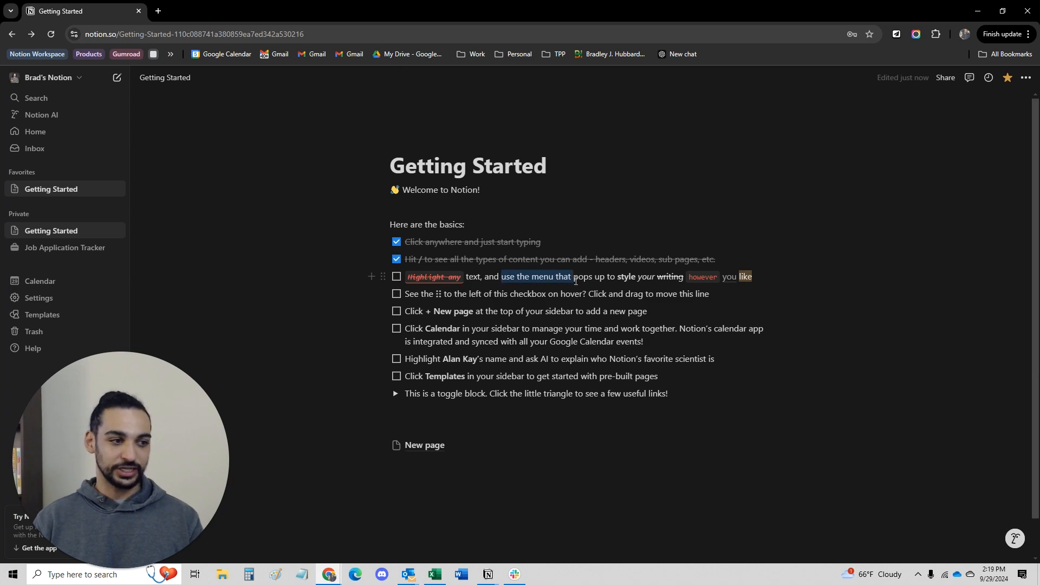
{"action": "left_click", "coordinate": [817, 254]}
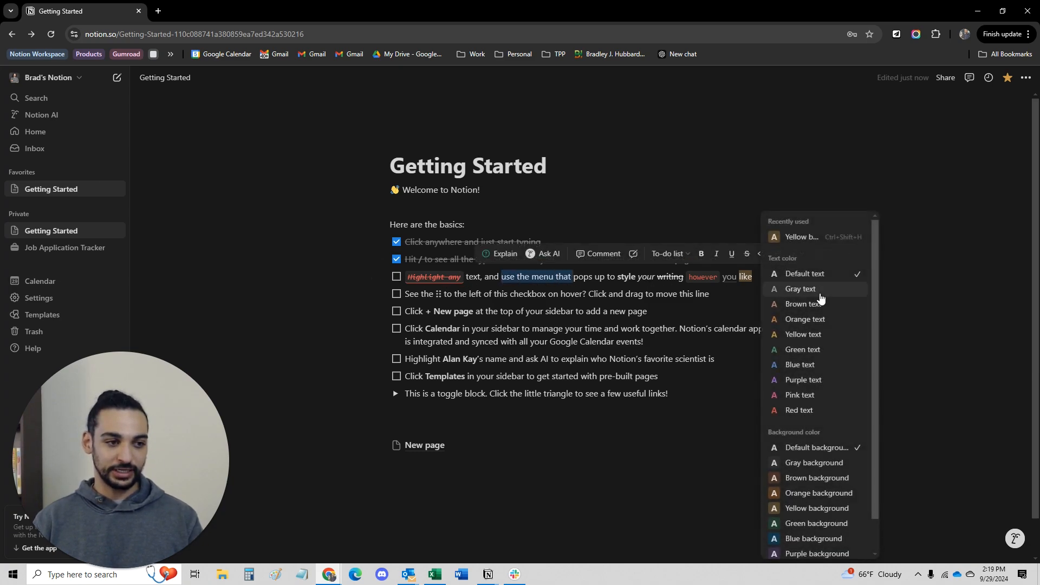
{"action": "left_click", "coordinate": [805, 319]}
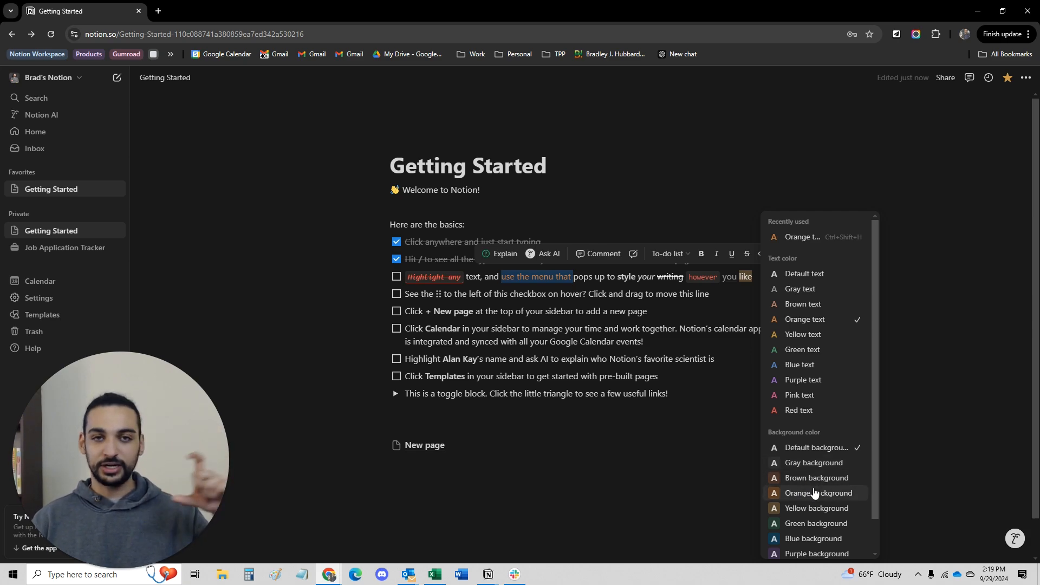
{"action": "left_click", "coordinate": [805, 526]}
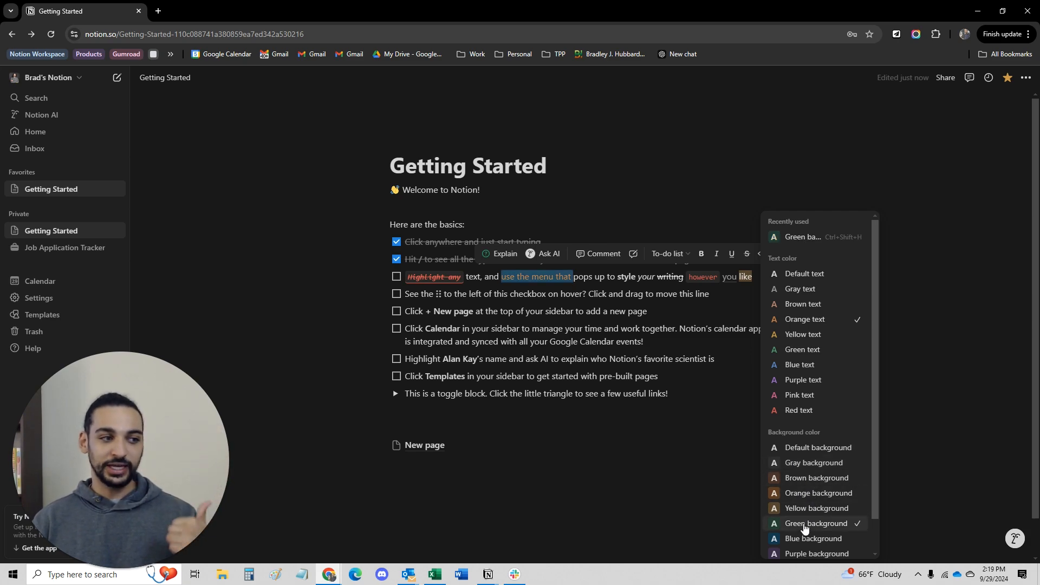
{"action": "left_click", "coordinate": [817, 494]}
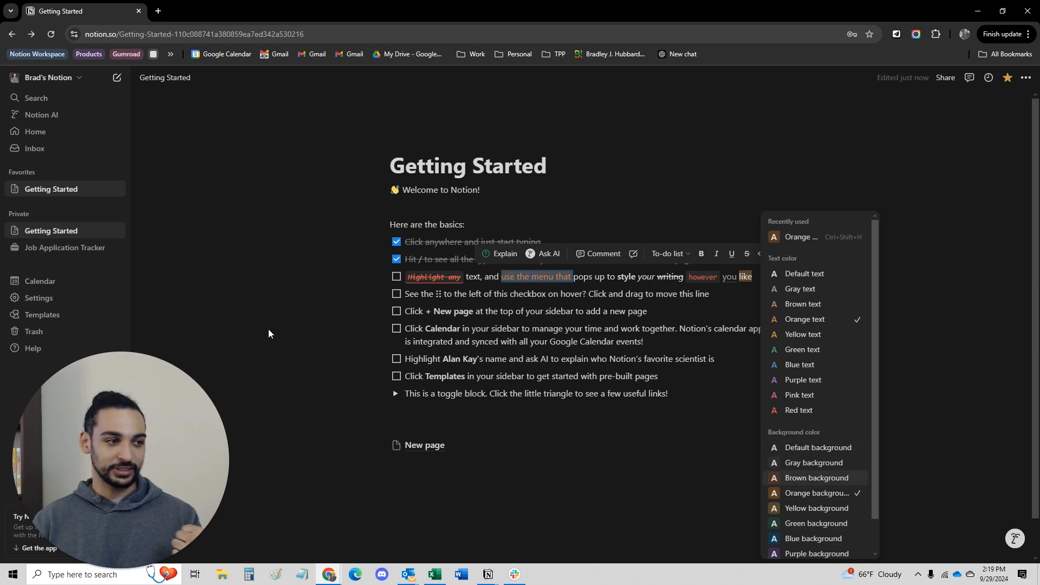
{"action": "left_click", "coordinate": [798, 447]}
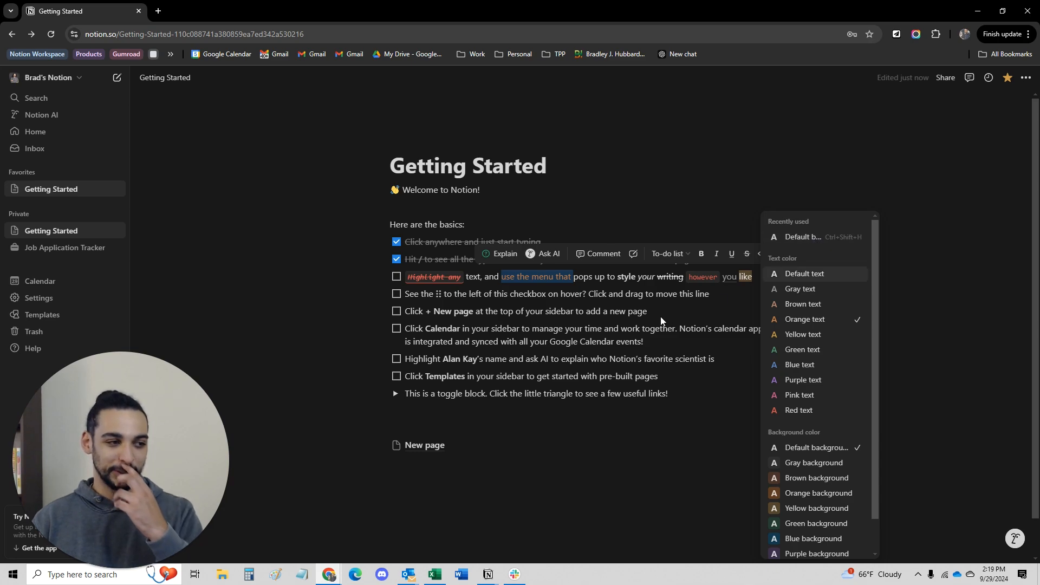
- Make the word "menu" bold, and undo the bold along with the phrase's colour changes
{"action": "left_click", "coordinate": [547, 281]}
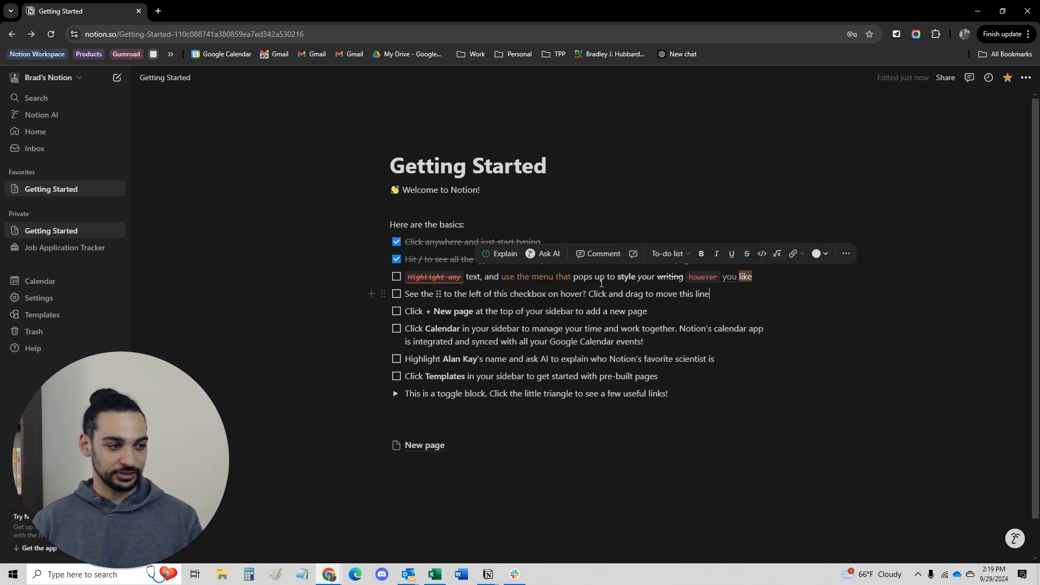
{"action": "double_click", "coordinate": [547, 281]}
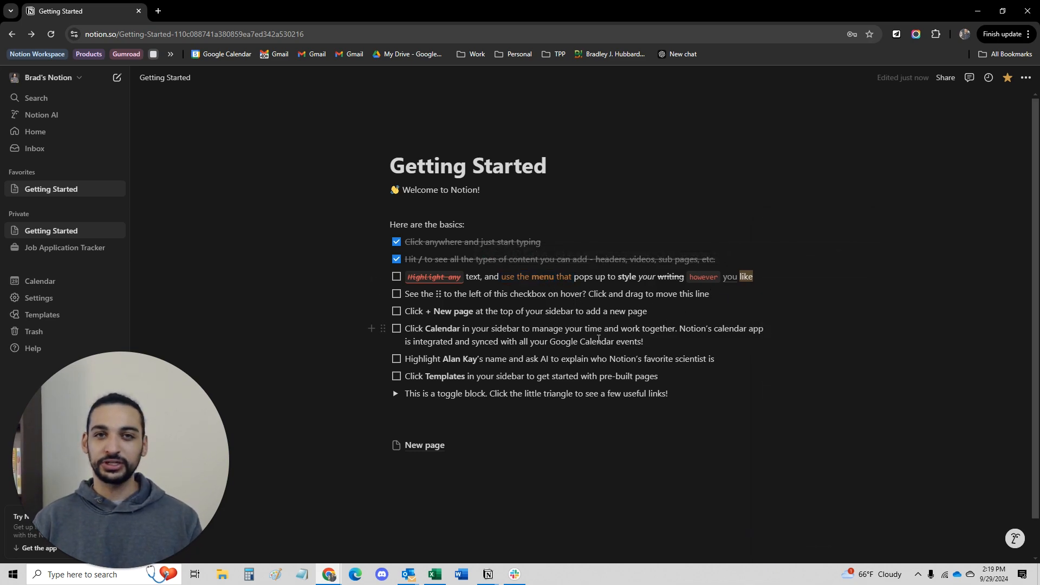
{"action": "key", "text": "ctrl+z"}
{"action": "key", "text": "ctrl+z"}
{"action": "key", "text": "ctrl+z"}
{"action": "key", "text": "ctrl+z"}
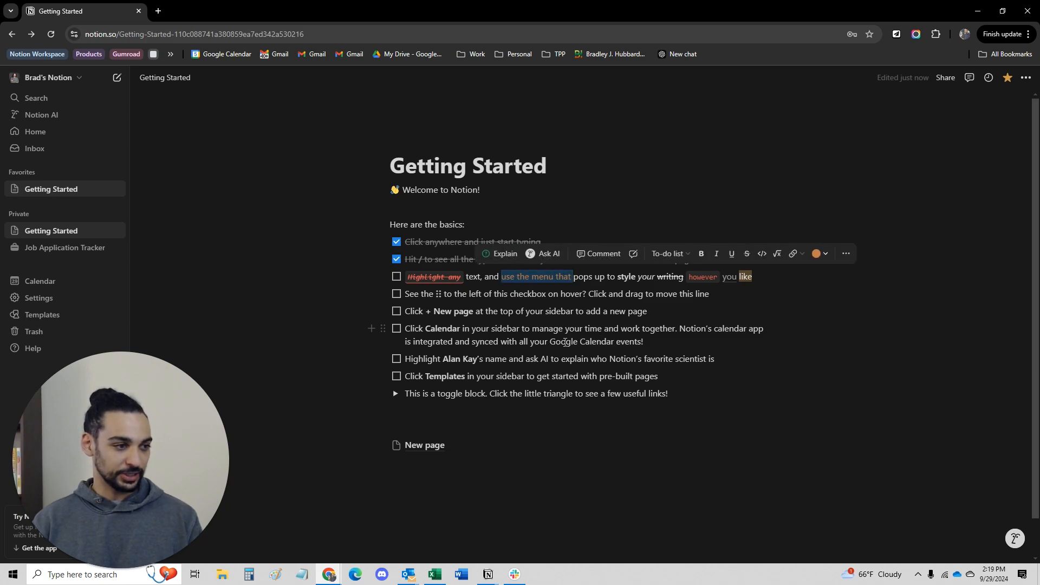
- Check off the to-do about highlighting text, and try moving the line about the block handle below it
{"action": "left_click", "coordinate": [397, 277]}
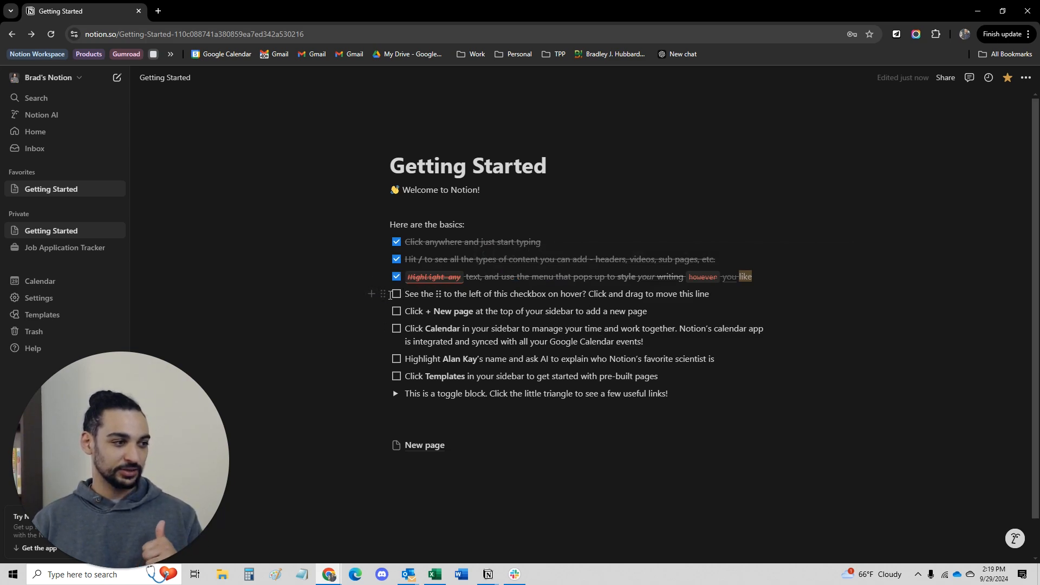
{"action": "mouse_move", "coordinate": [382, 293]}
{"action": "left_mouse_down"}
{"action": "mouse_move", "coordinate": [385, 270]}
{"action": "mouse_move", "coordinate": [384, 292]}
{"action": "left_mouse_up"}
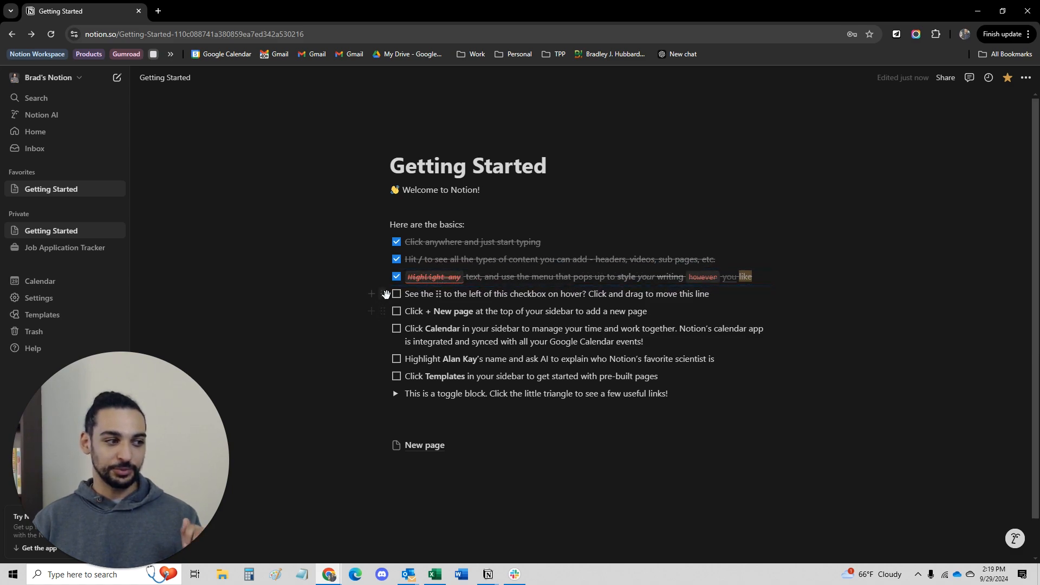
- Examine the block actions and the available Turn into types for the to-do about moving this line
{"action": "left_click", "coordinate": [383, 295]}
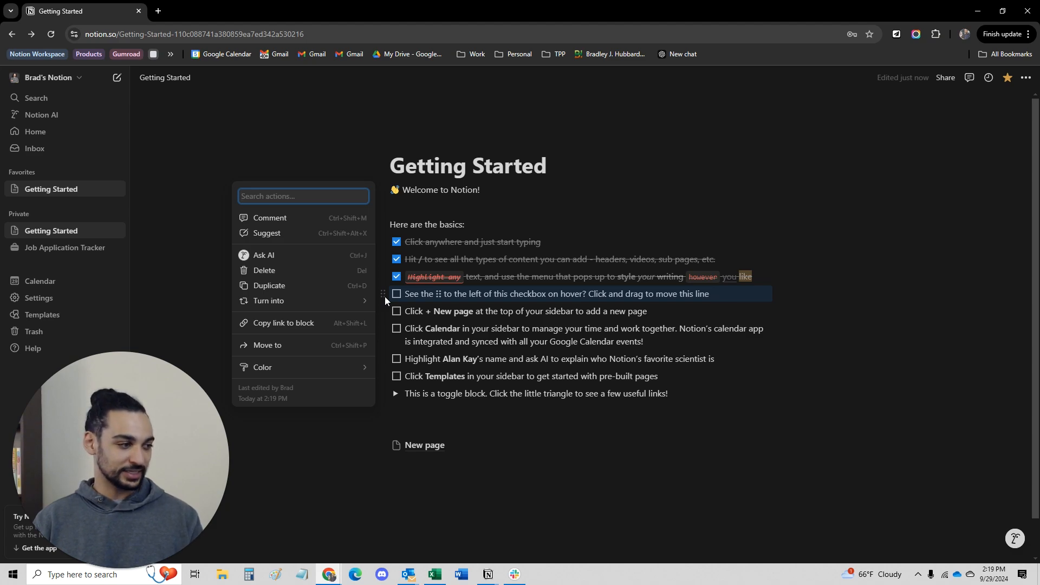
{"action": "left_click", "coordinate": [384, 296]}
{"action": "left_click", "coordinate": [383, 293]}
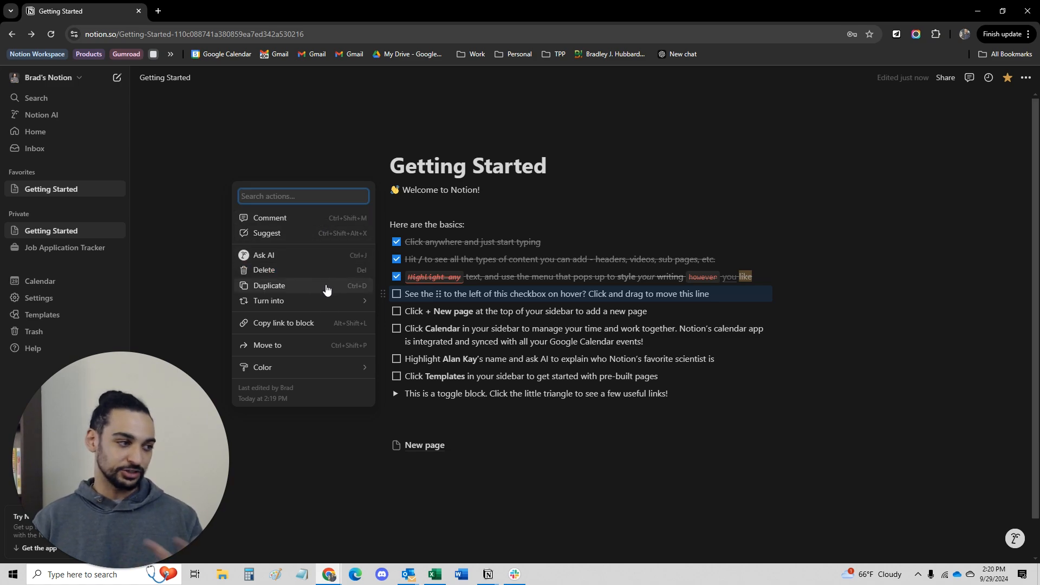
{"action": "mouse_move", "coordinate": [328, 307]}
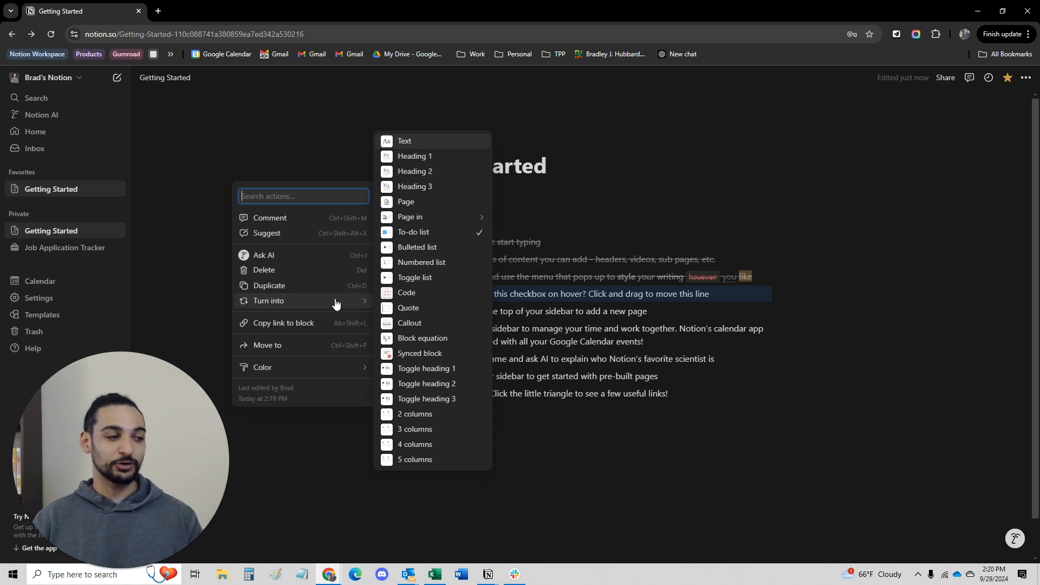
{"action": "left_click", "coordinate": [562, 335]}
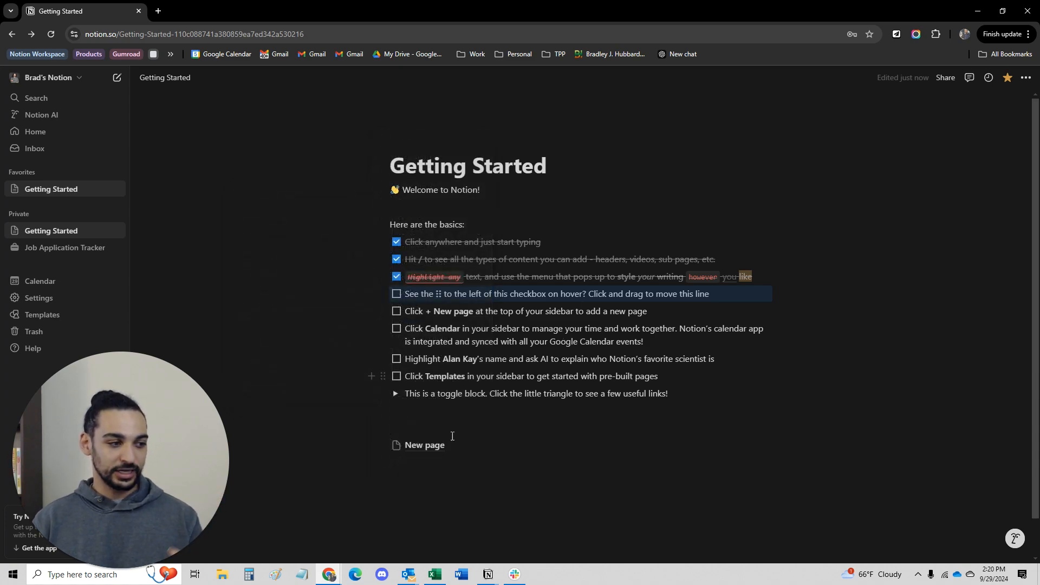
- Add a text line reading "Basic Text" below the toggle block, leaving an empty line between them
{"action": "left_click", "coordinate": [397, 409]}
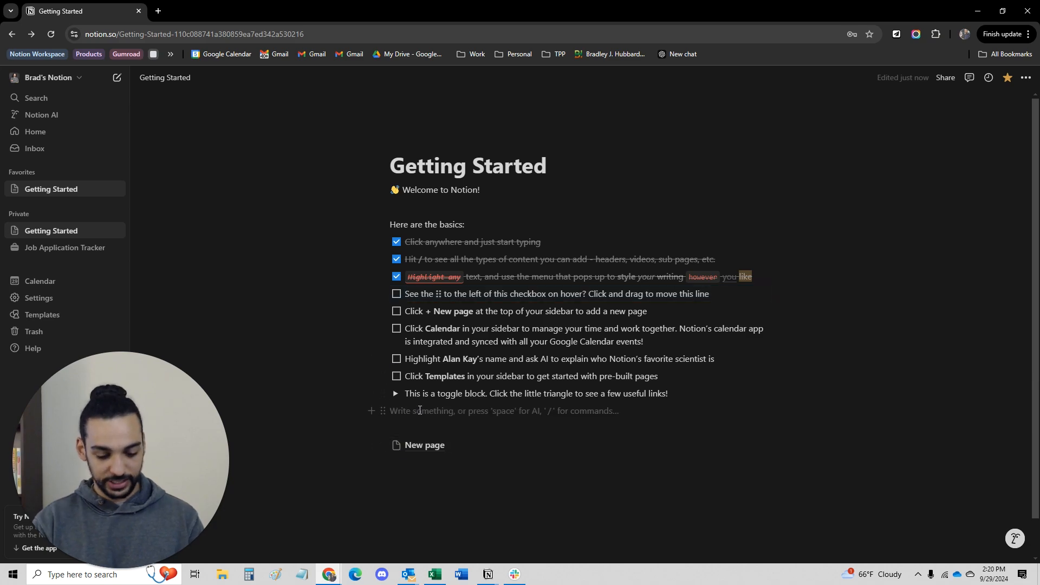
{"action": "key", "text": "Return"}
{"action": "type", "text": "Basic TE"}
{"action": "key", "text": "BackSpace"}
{"action": "type", "text": "ext"}
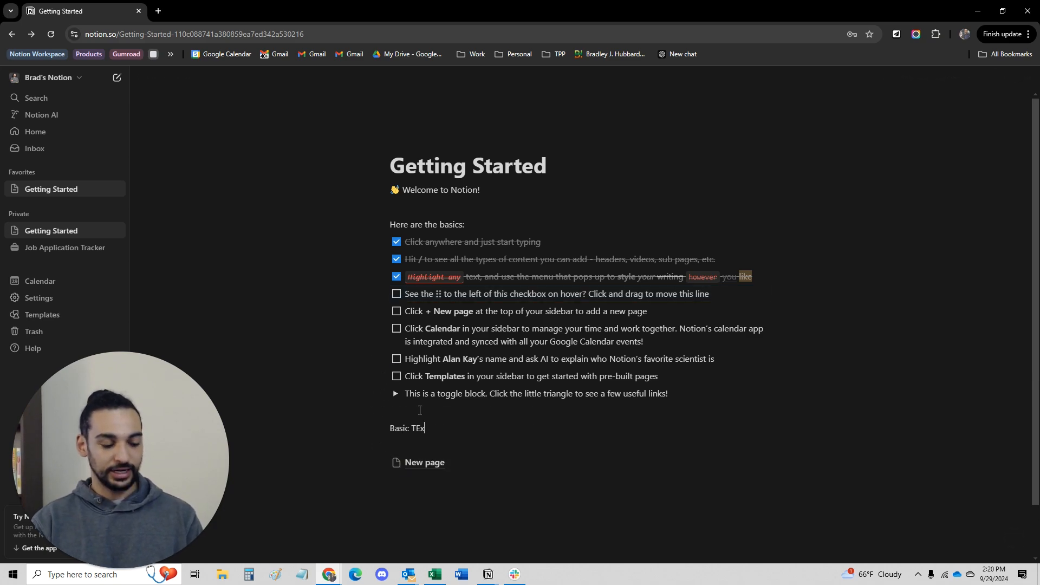
{"action": "left_click", "coordinate": [420, 410]}
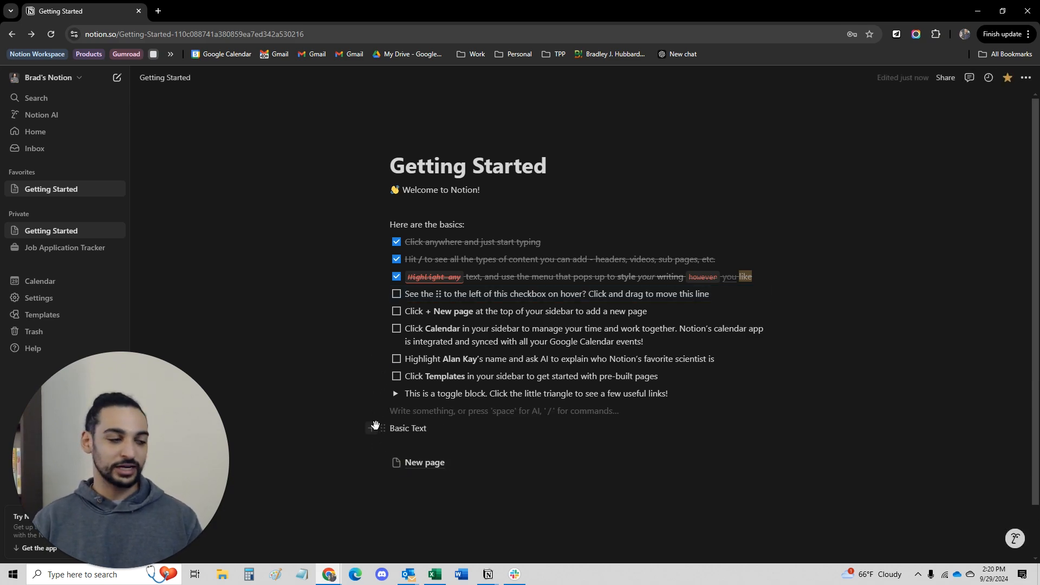
- Turn the "Basic Text" line into a Heading 3, and change it to a Heading 1
{"action": "left_click", "coordinate": [382, 429]}
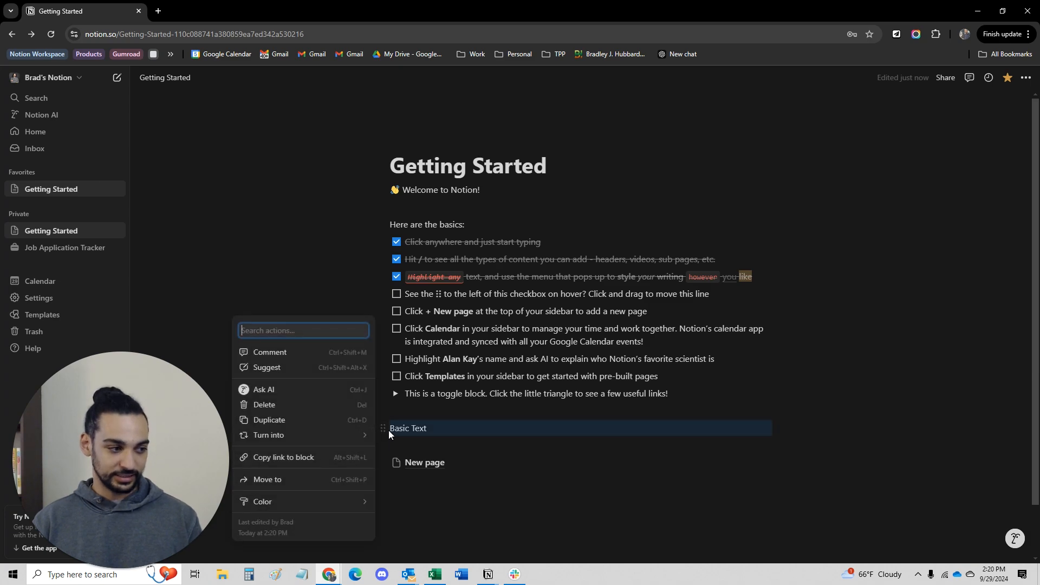
{"action": "mouse_move", "coordinate": [312, 436]}
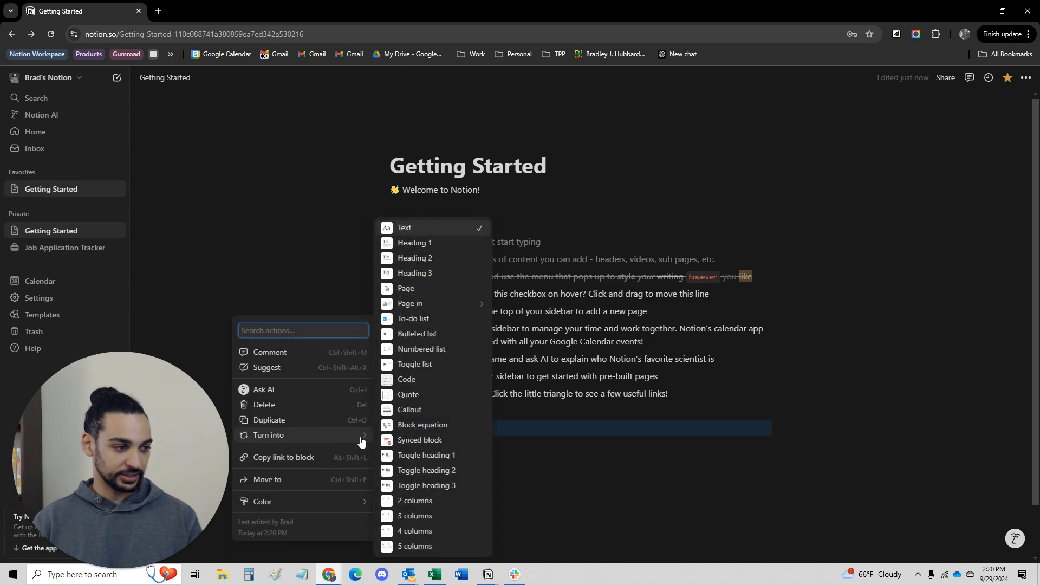
{"action": "left_click", "coordinate": [430, 279]}
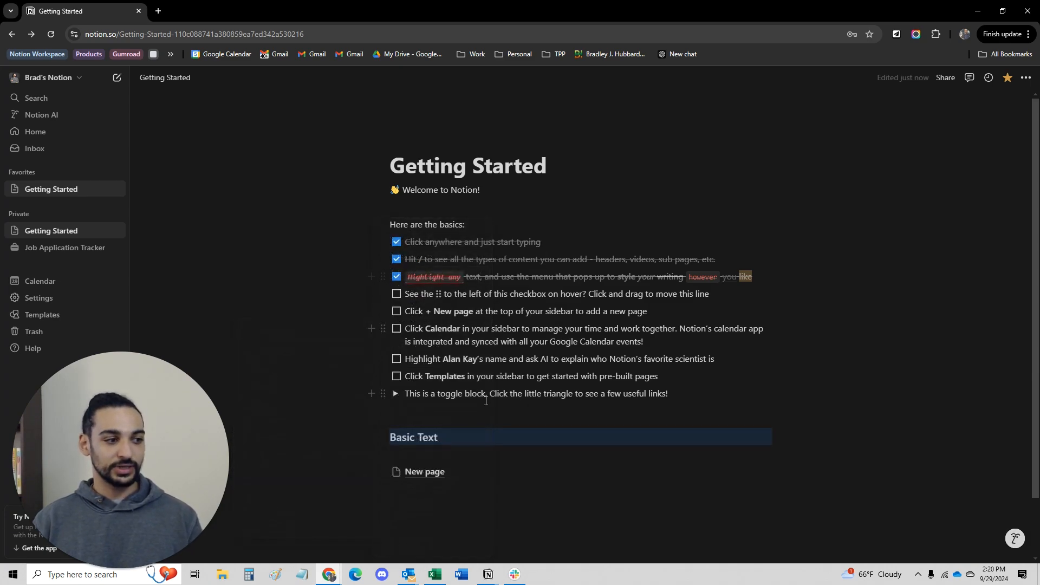
{"action": "left_click", "coordinate": [383, 437]}
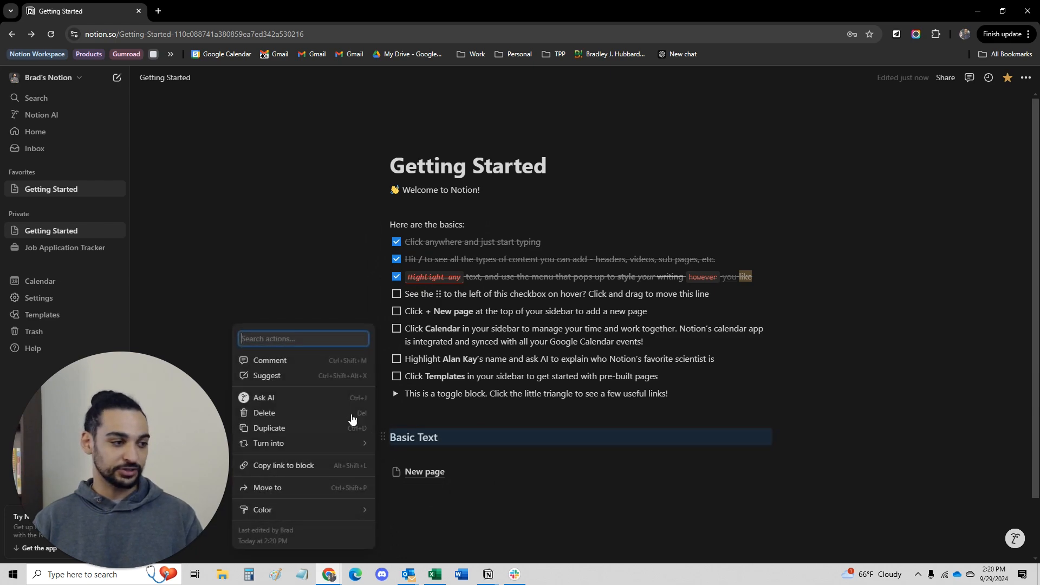
{"action": "mouse_move", "coordinate": [320, 443]}
{"action": "left_click", "coordinate": [429, 247]}
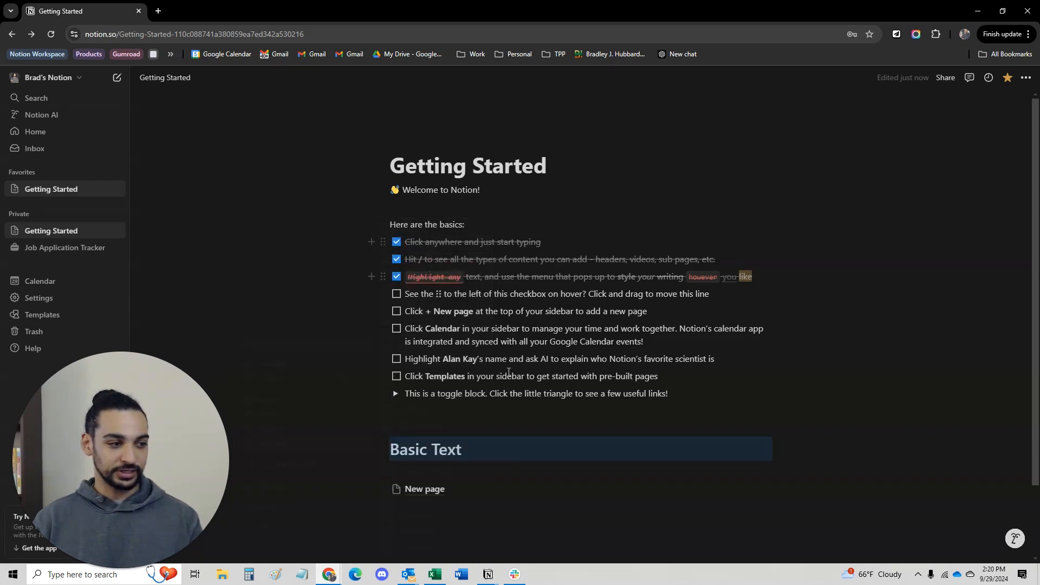
{"action": "left_click", "coordinate": [485, 452]}
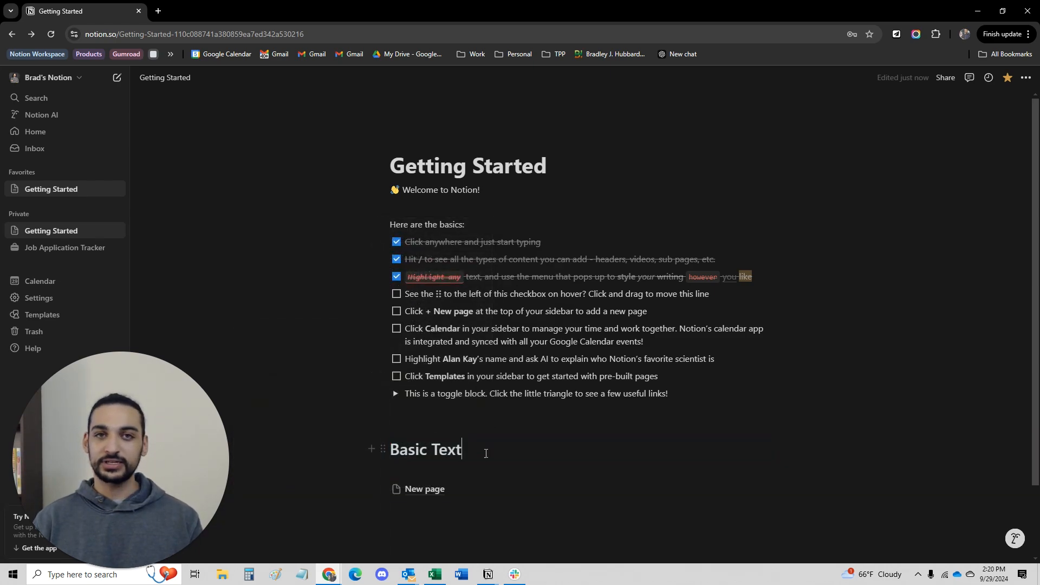
- Turn the "Basic Text" heading into a toggle list and collapse it
{"action": "left_click", "coordinate": [383, 450]}
{"action": "mouse_move", "coordinate": [339, 456]}
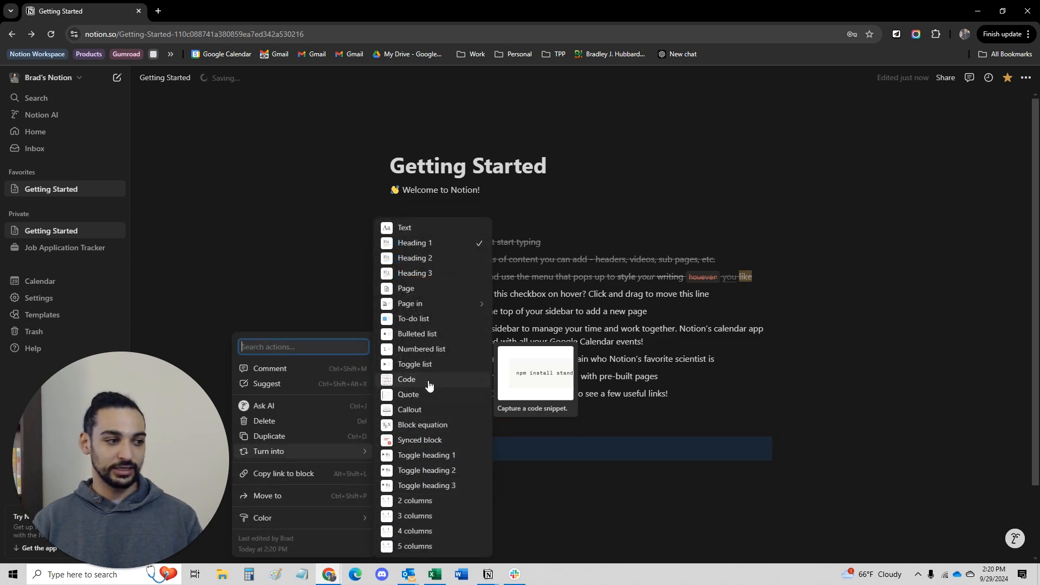
{"action": "left_click", "coordinate": [428, 364]}
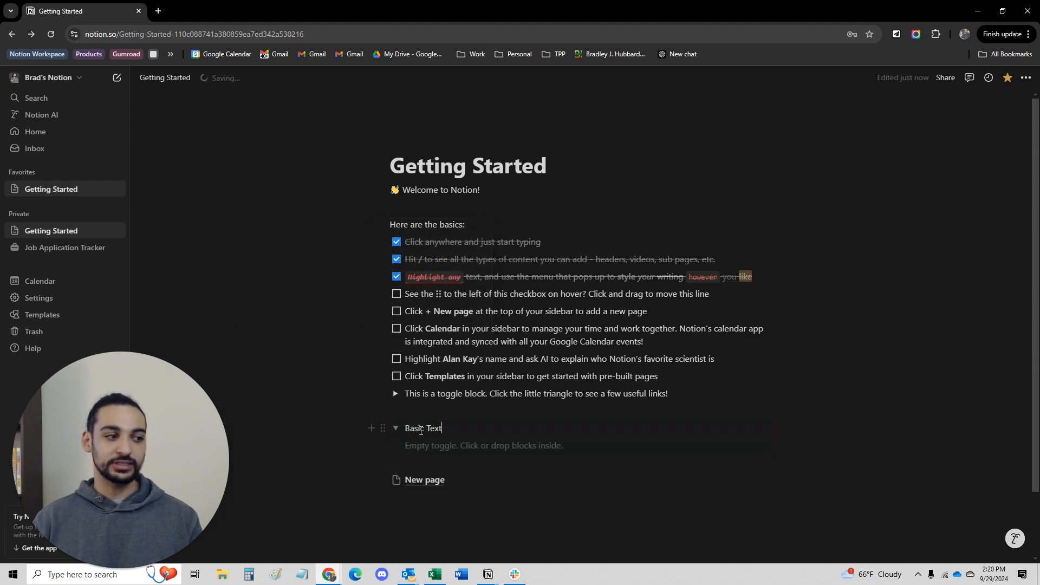
{"action": "left_click", "coordinate": [394, 431]}
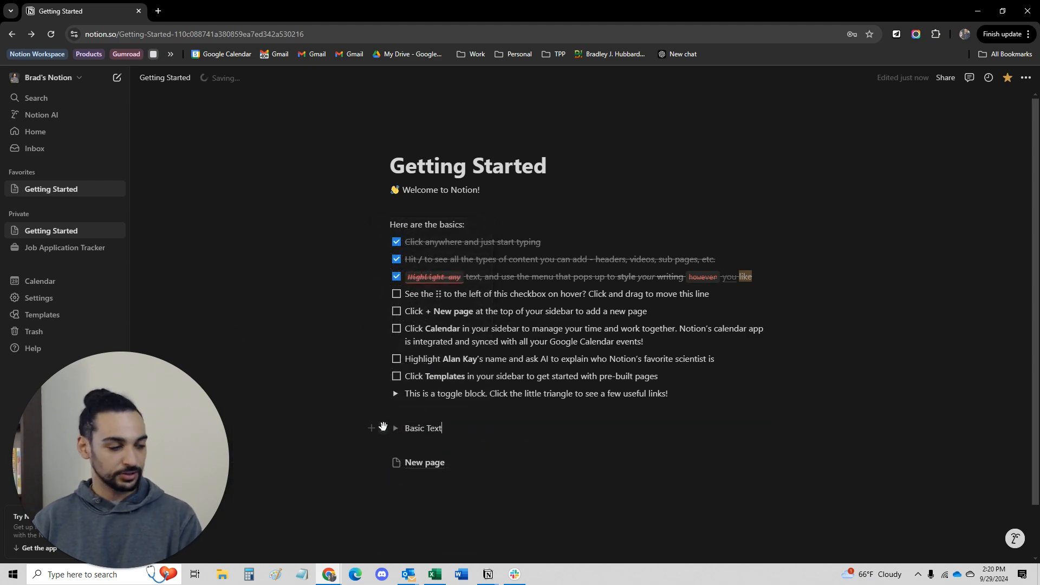
- Delete the "Basic Text" toggle and check off the to-do about moving a line by its block handle
{"action": "left_click", "coordinate": [383, 428]}
{"action": "key", "text": "Delete"}
{"action": "left_click", "coordinate": [397, 295]}
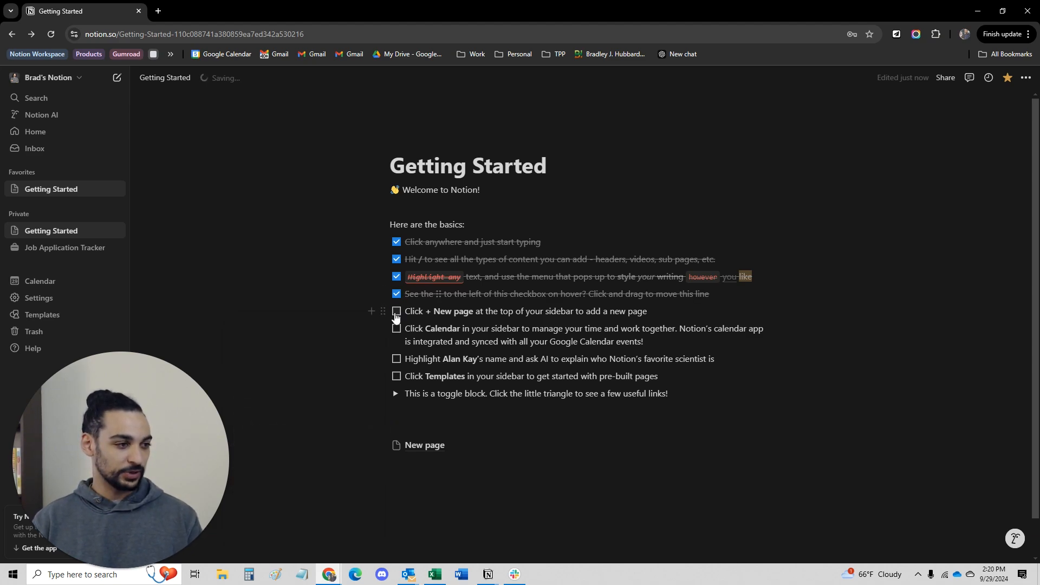
- Create a new private page titled "When Edit The Title", and check off the new-page to-do on the Getting Started page
{"action": "left_click", "coordinate": [118, 79]}
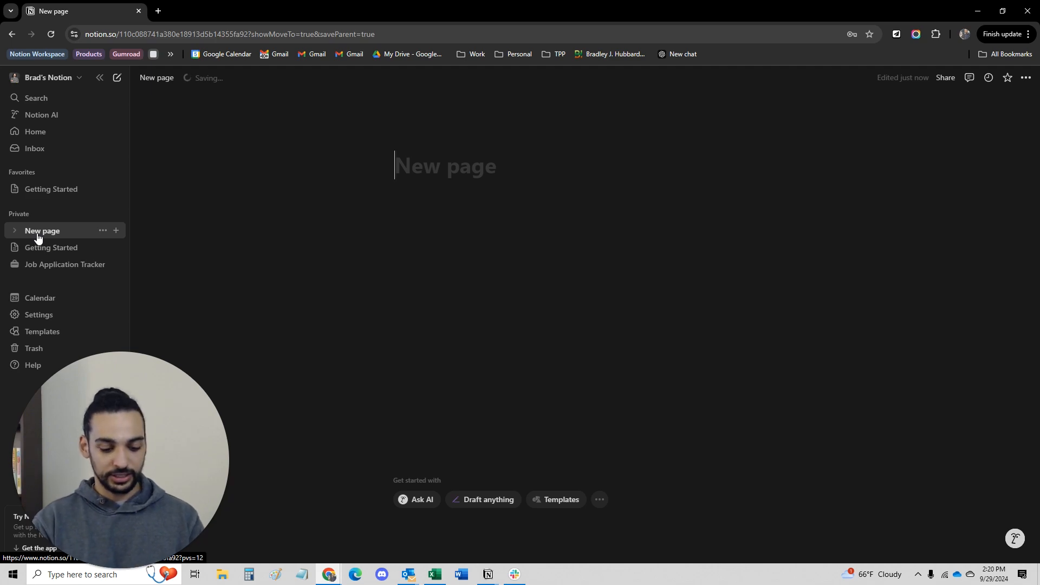
{"action": "type", "text": "When Edit T"}
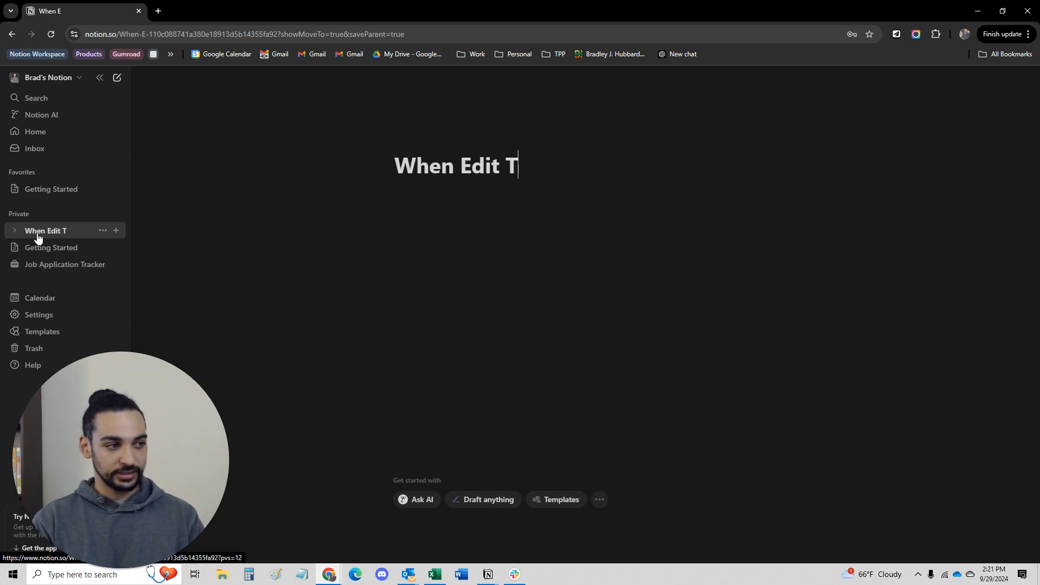
{"action": "type", "text": "he Title"}
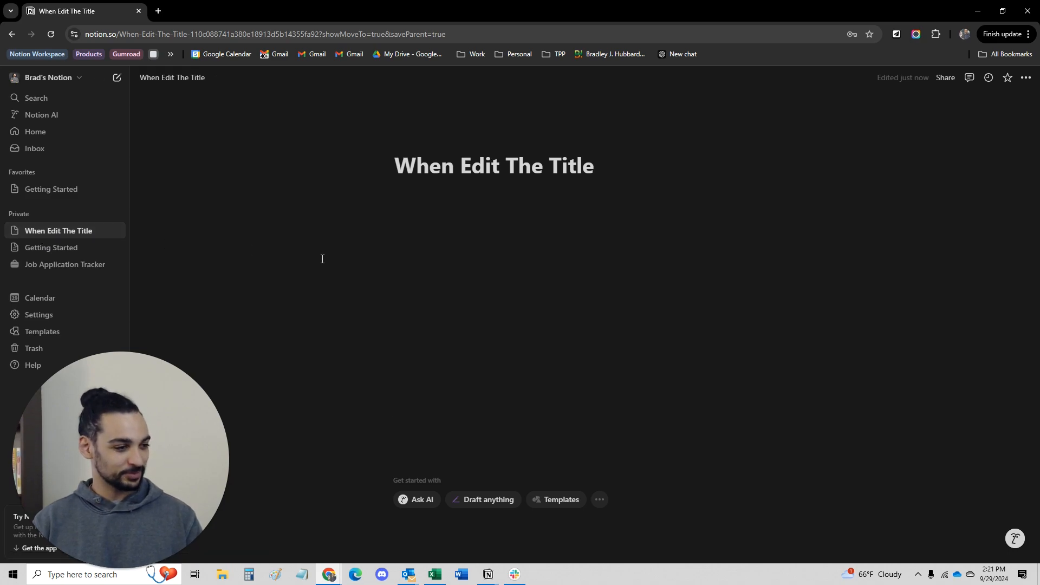
{"action": "key", "text": "alt+Left"}
{"action": "left_click", "coordinate": [398, 312]}
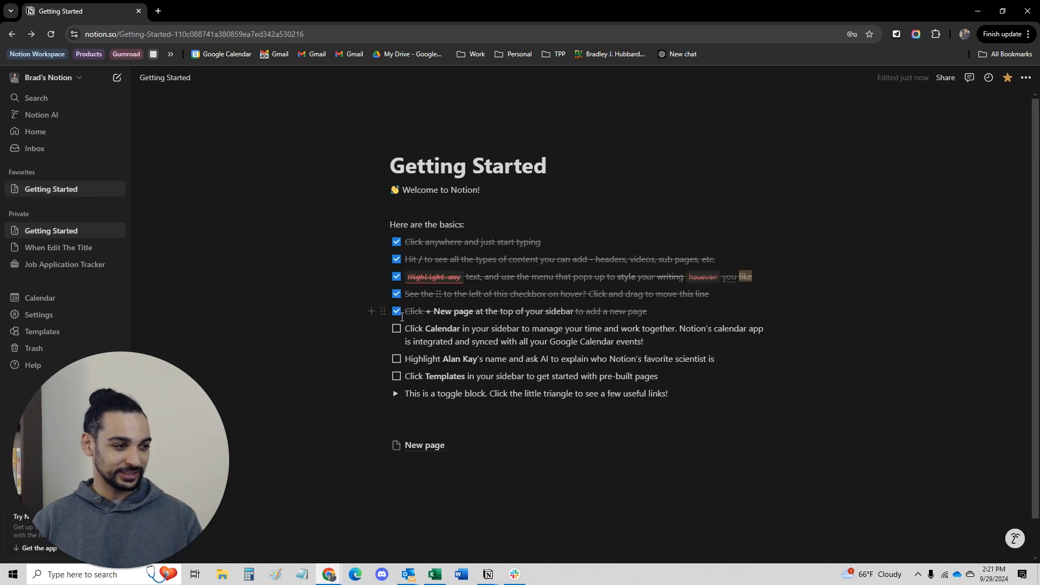
- View and close the Notion Calendar introduction, and check off the to-dos about Calendar and asking AI about Alan Kay
{"action": "left_click", "coordinate": [41, 298]}
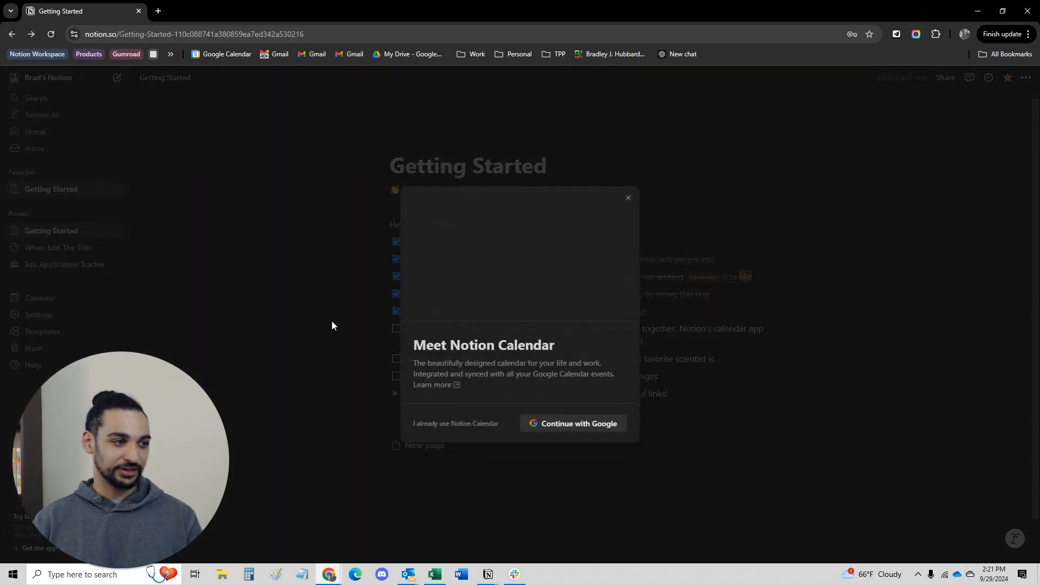
{"action": "left_click", "coordinate": [629, 198]}
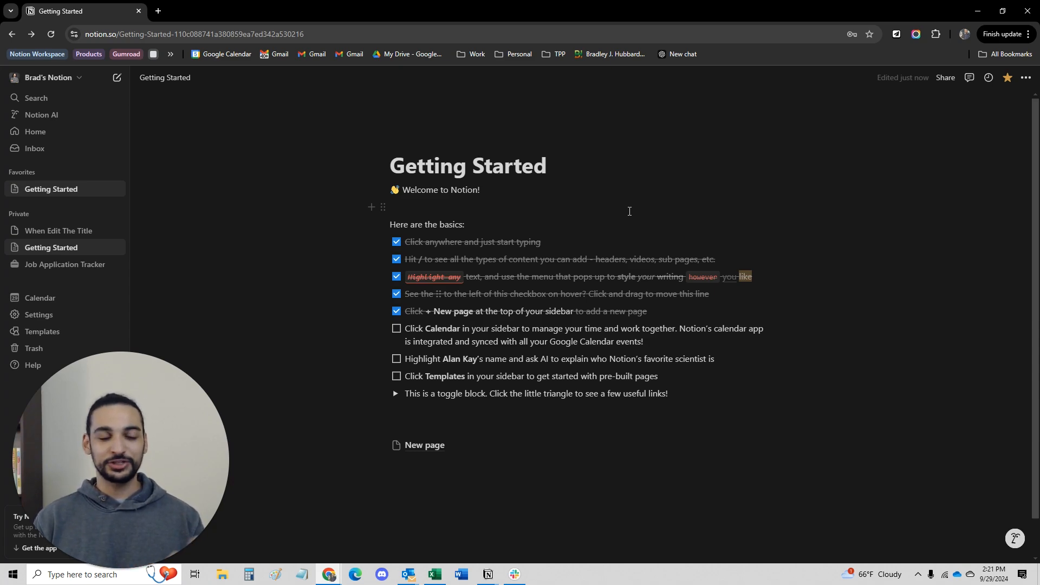
{"action": "left_click", "coordinate": [395, 331]}
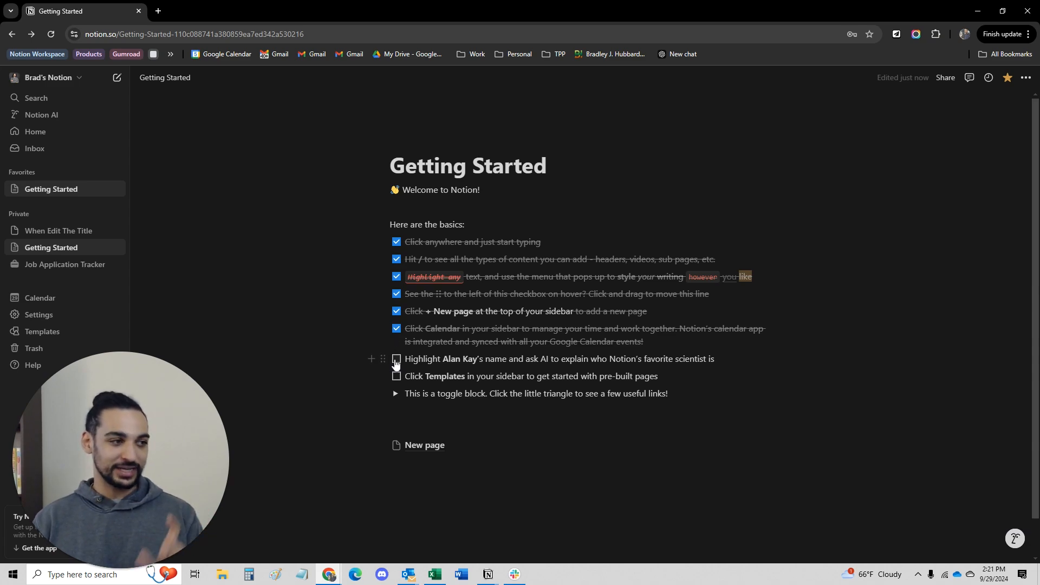
{"action": "left_click", "coordinate": [396, 361]}
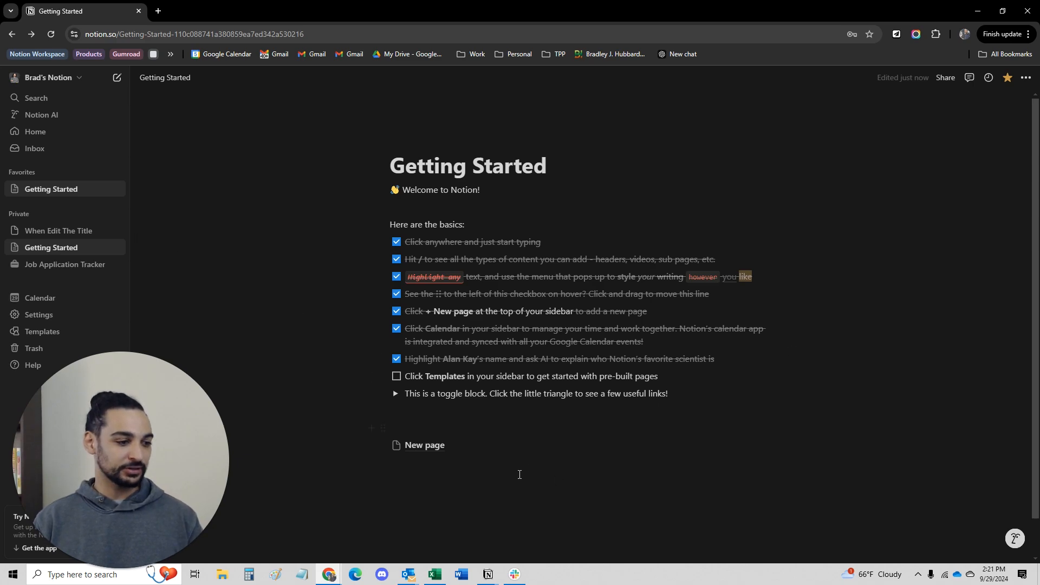
- Switch to the Notion desktop app and review the personal dashboard's tasks, projects and meetings, collapsing My Notes and My Team
{"action": "mouse_move", "coordinate": [487, 574]}
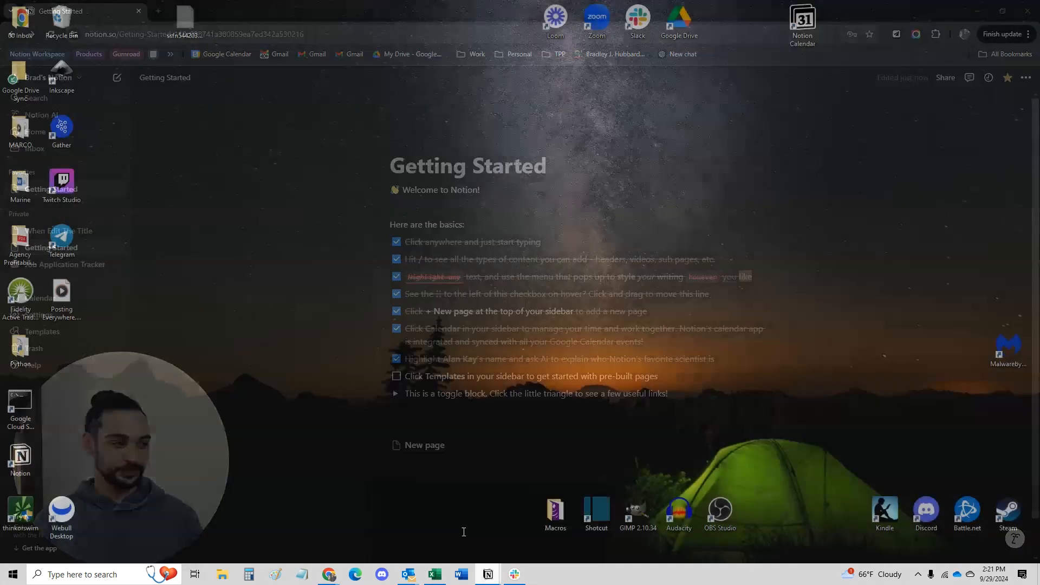
{"action": "left_click", "coordinate": [509, 531]}
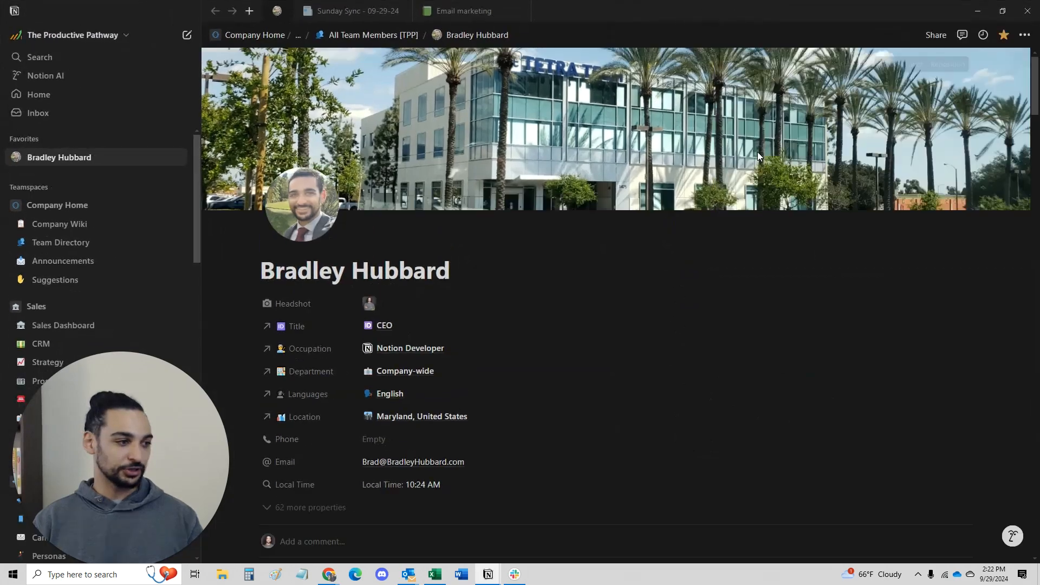
{"action": "scroll", "coordinate": [631, 256], "scroll_direction": "down", "scroll_amount": 10}
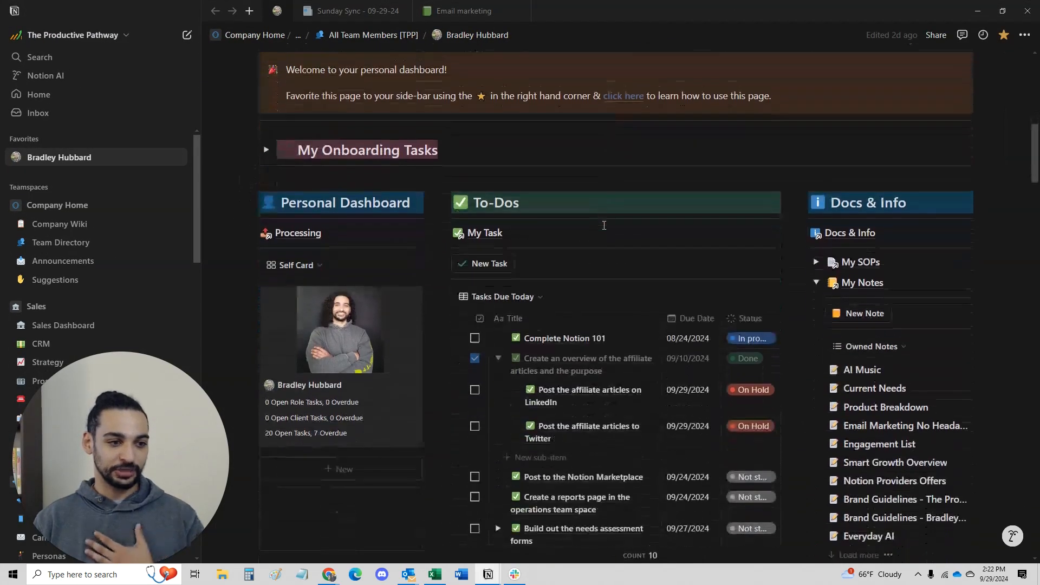
{"action": "scroll", "coordinate": [603, 225], "scroll_direction": "down", "scroll_amount": 3}
{"action": "left_click", "coordinate": [816, 171]}
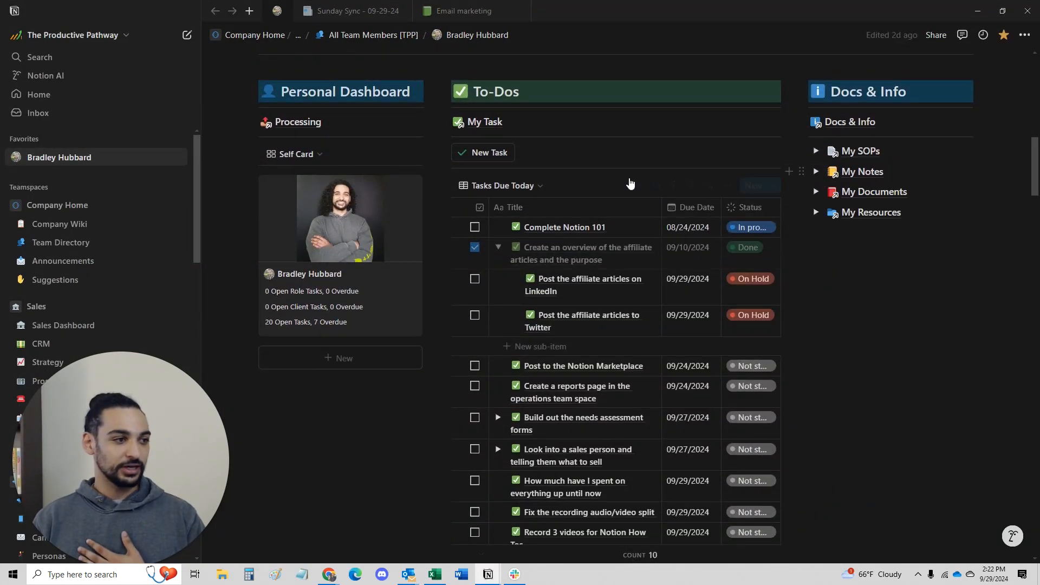
{"action": "scroll", "coordinate": [296, 122], "scroll_direction": "down", "scroll_amount": 8}
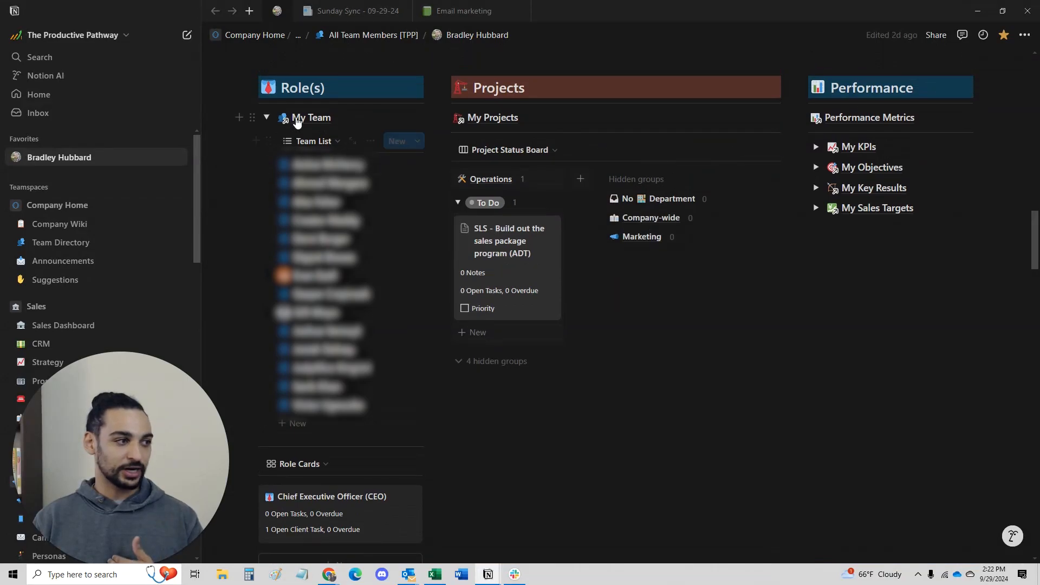
{"action": "left_click", "coordinate": [267, 117]}
{"action": "scroll", "coordinate": [425, 159], "scroll_direction": "down", "scroll_amount": 6}
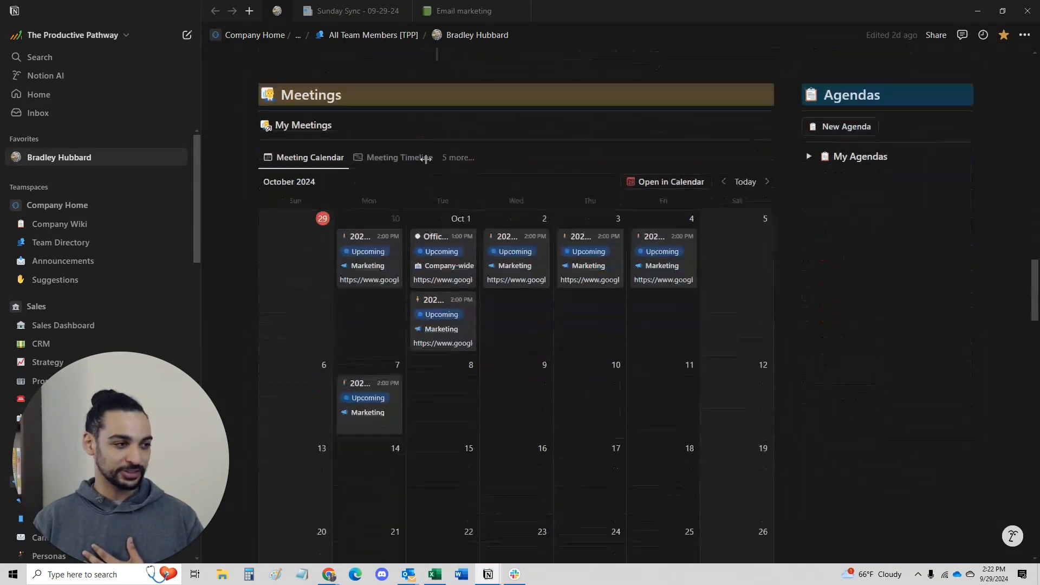
{"action": "scroll", "coordinate": [426, 158], "scroll_direction": "down", "scroll_amount": 5}
{"action": "scroll", "coordinate": [426, 164], "scroll_direction": "up", "scroll_amount": 12}
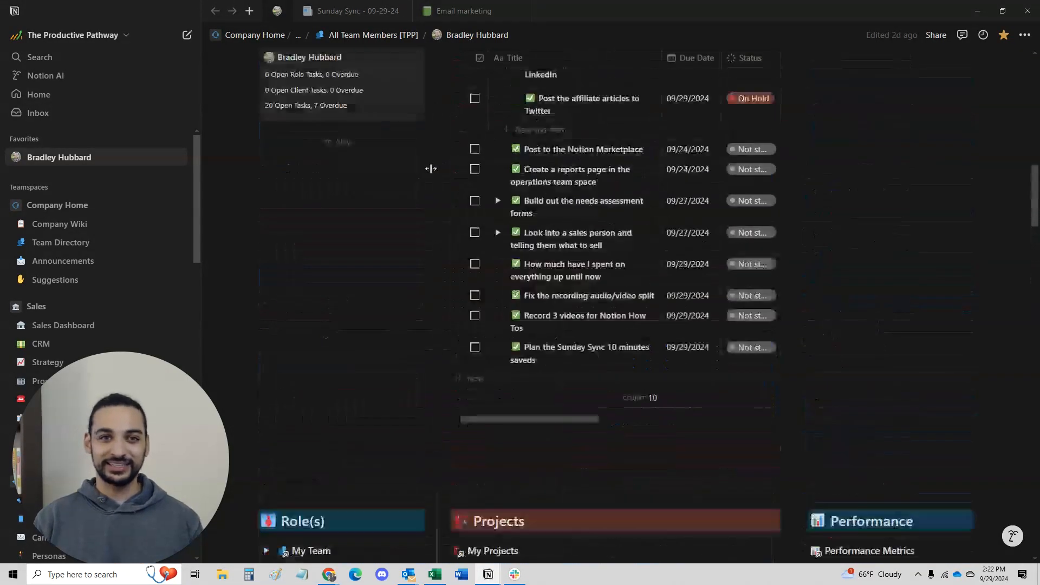
{"action": "scroll", "coordinate": [431, 168], "scroll_direction": "up", "scroll_amount": 15}
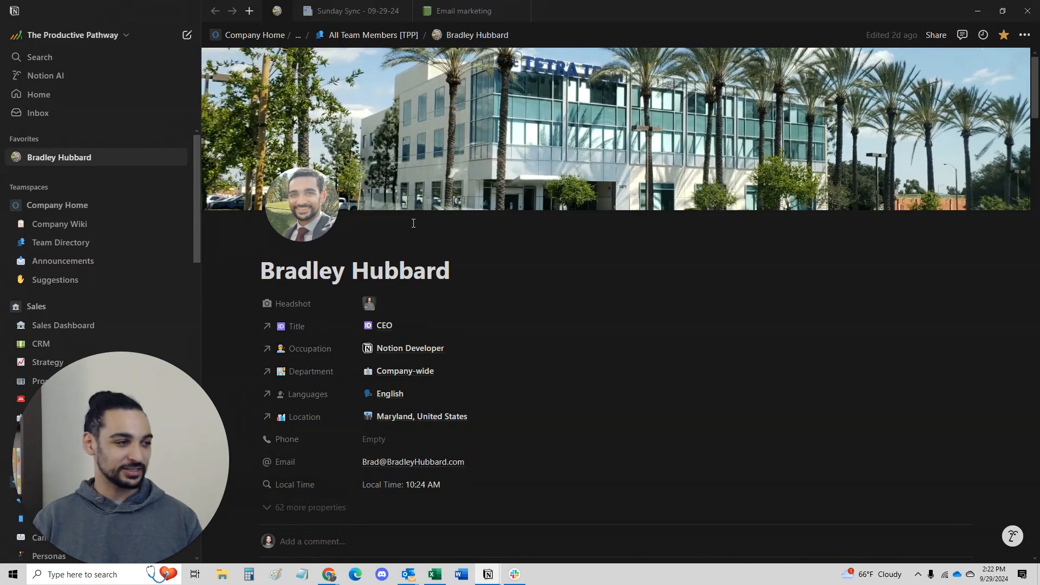
- Return to the Getting Started page in the browser and open the template gallery
{"action": "left_click", "coordinate": [973, 11]}
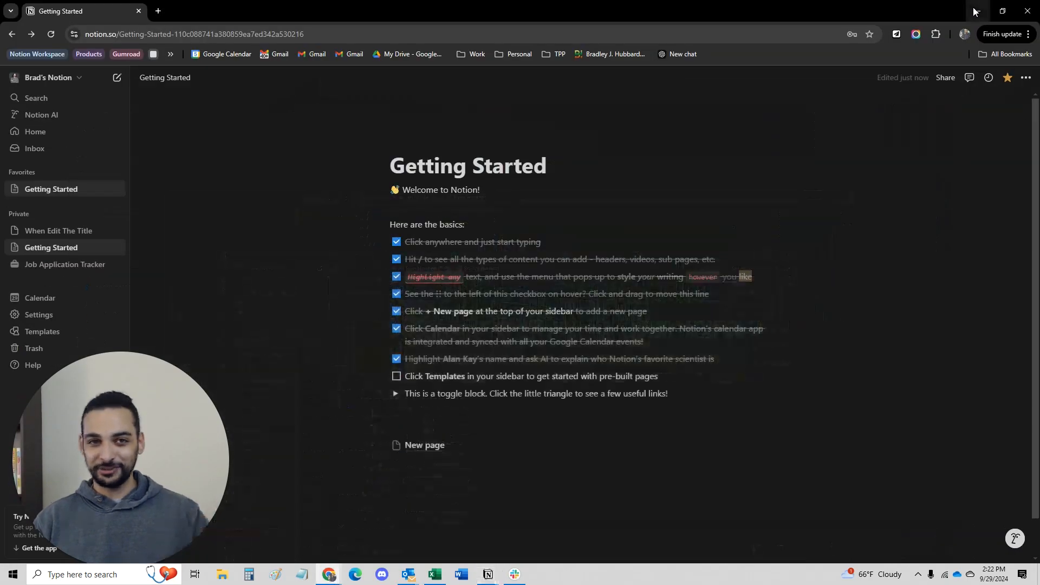
{"action": "left_click", "coordinate": [55, 336]}
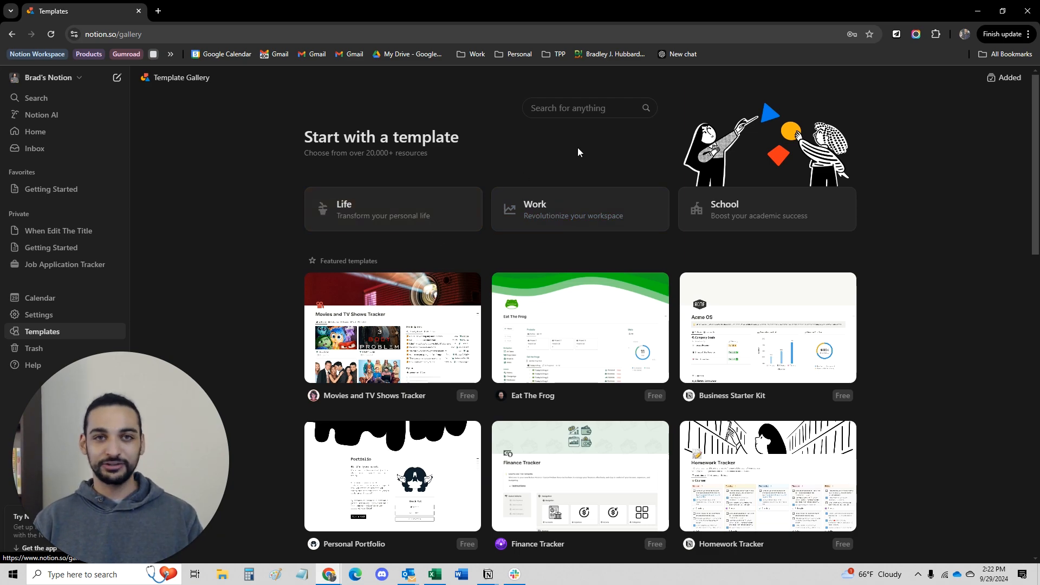
- Search the template gallery for "topics tracker" and view the free Topic Tracker (Workspace Global Tags) template's product page
{"action": "left_click", "coordinate": [578, 110]}
{"action": "type", "text": "topic"}
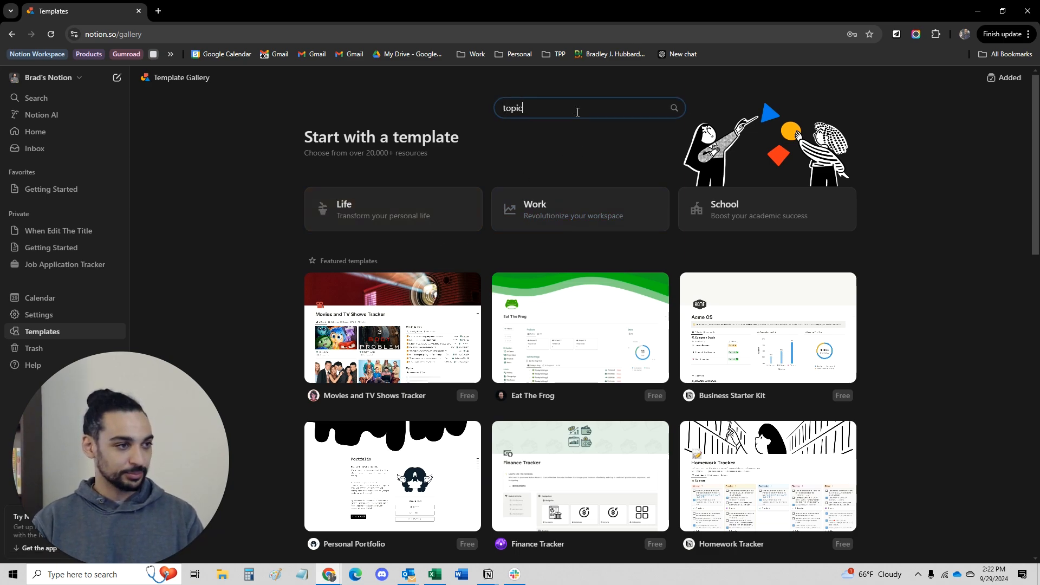
{"action": "type", "text": "s tracker"}
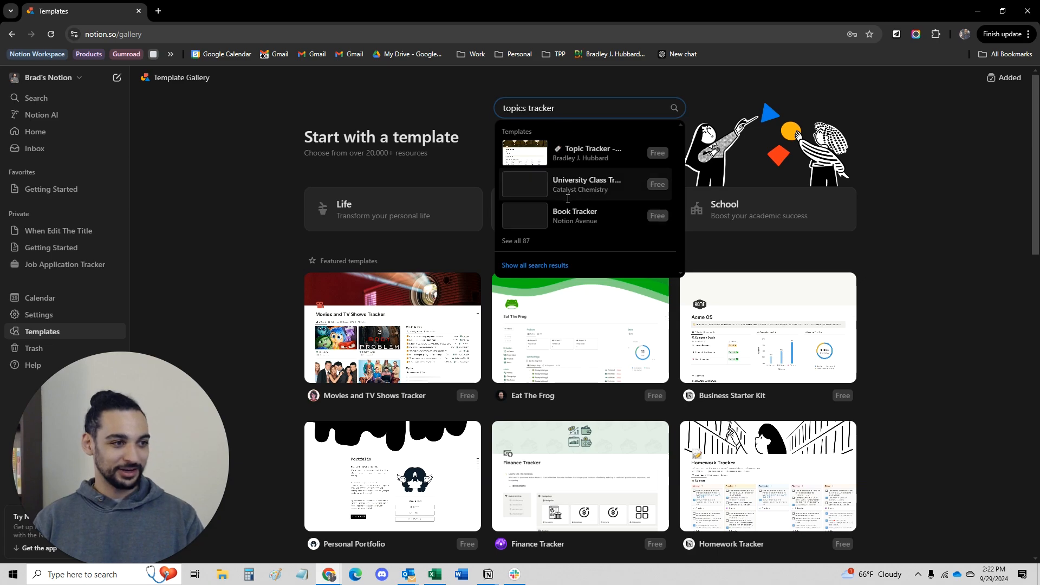
{"action": "left_click", "coordinate": [577, 156]}
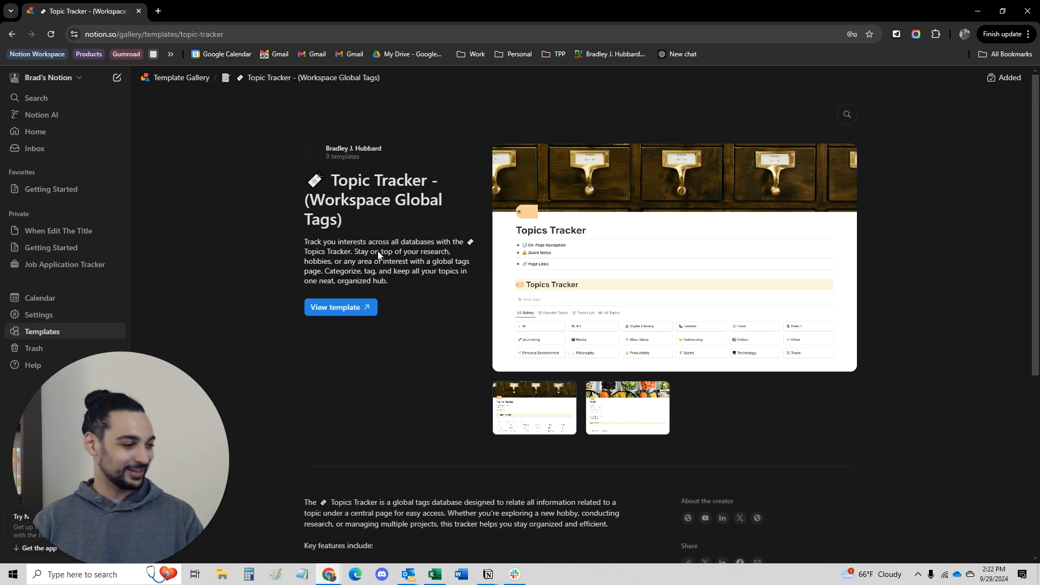
{"action": "left_click", "coordinate": [332, 307]}
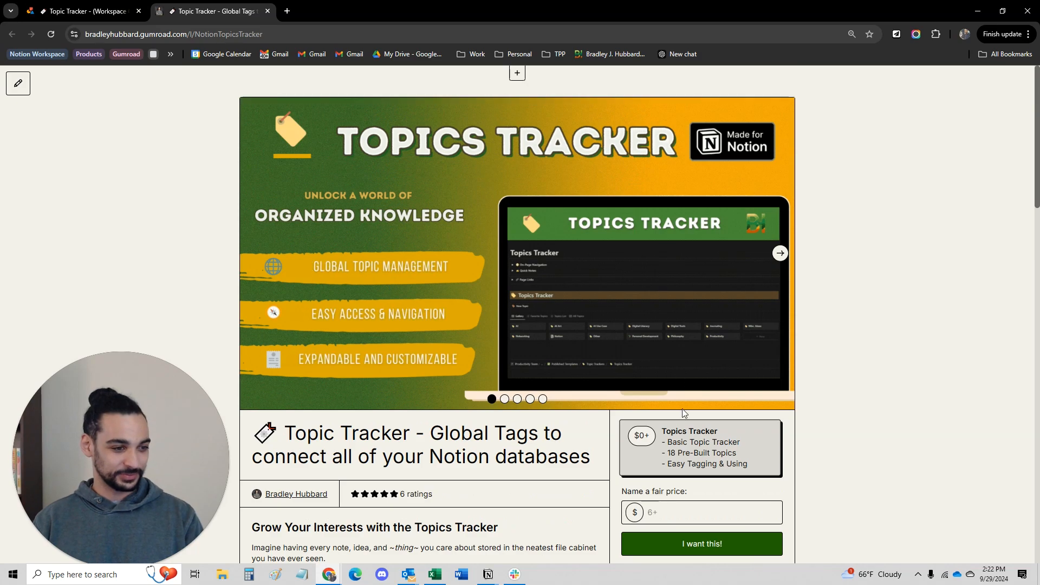
- Name a price of $0 for the Topics Tracker template and complete the Gumroad checkout
{"action": "left_click", "coordinate": [680, 520]}
{"action": "type", "text": "0"}
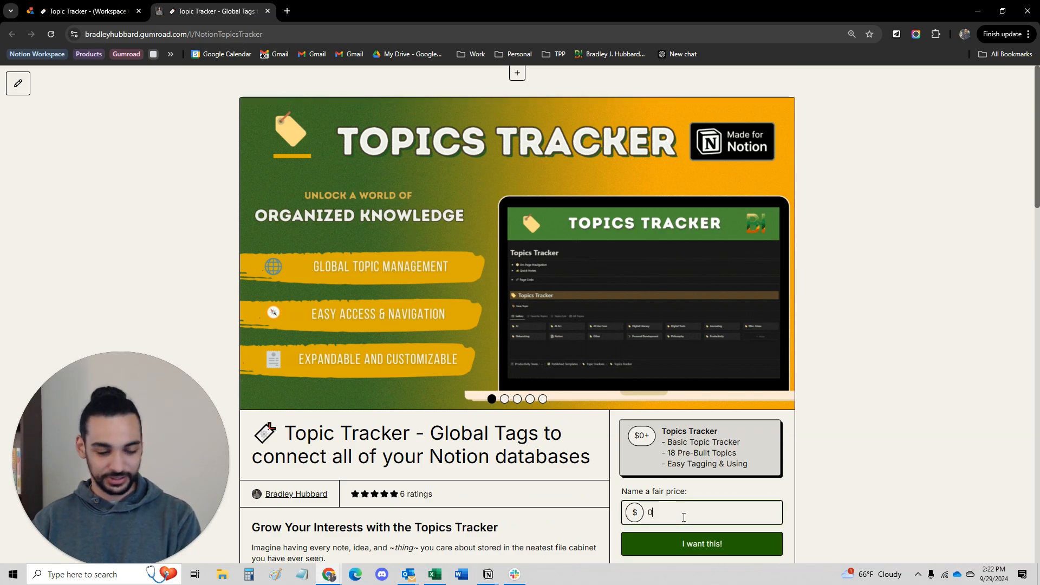
{"action": "left_click", "coordinate": [695, 544]}
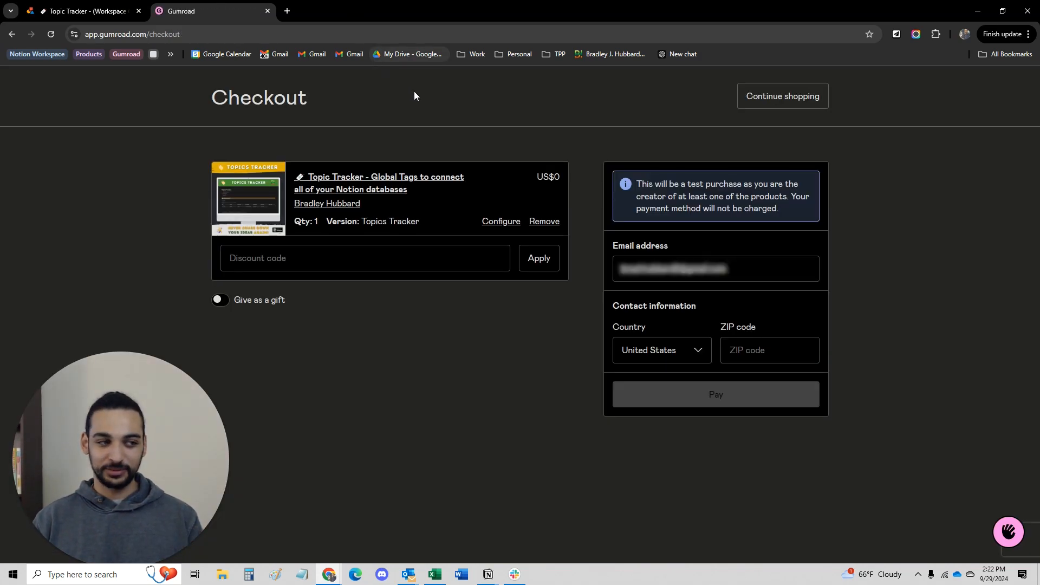
{"action": "left_click", "coordinate": [665, 318]}
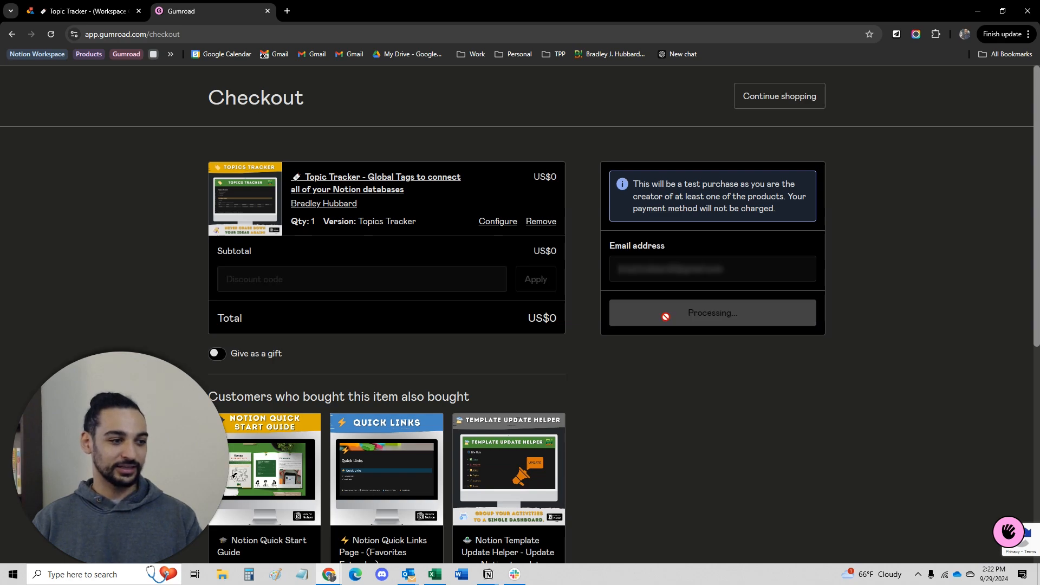
- Duplicate the Topics Tracker template from the purchase page into the personal Notion workspace
{"action": "scroll", "coordinate": [564, 372], "scroll_direction": "down", "scroll_amount": 5}
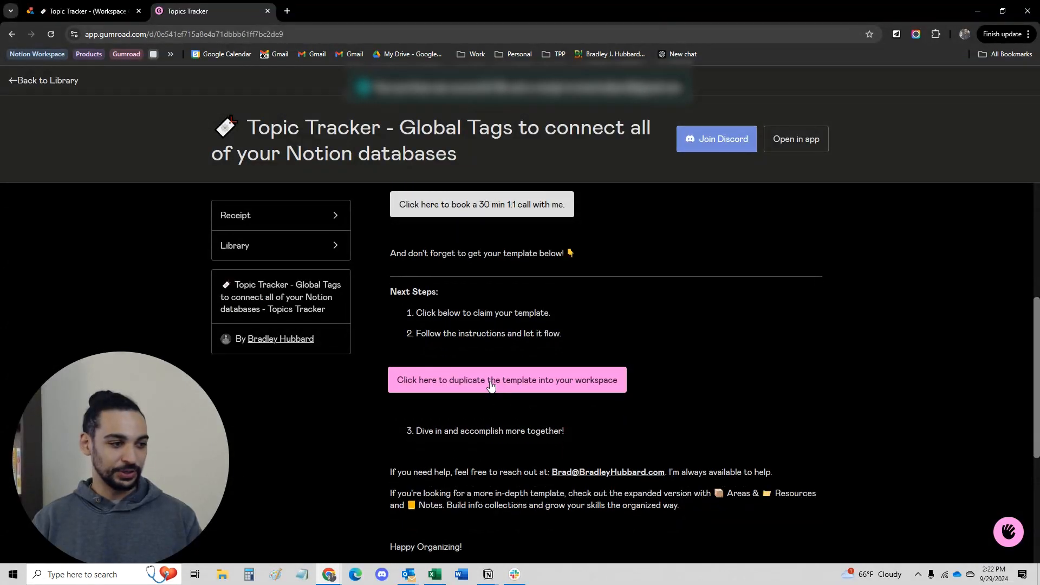
{"action": "left_click", "coordinate": [491, 382]}
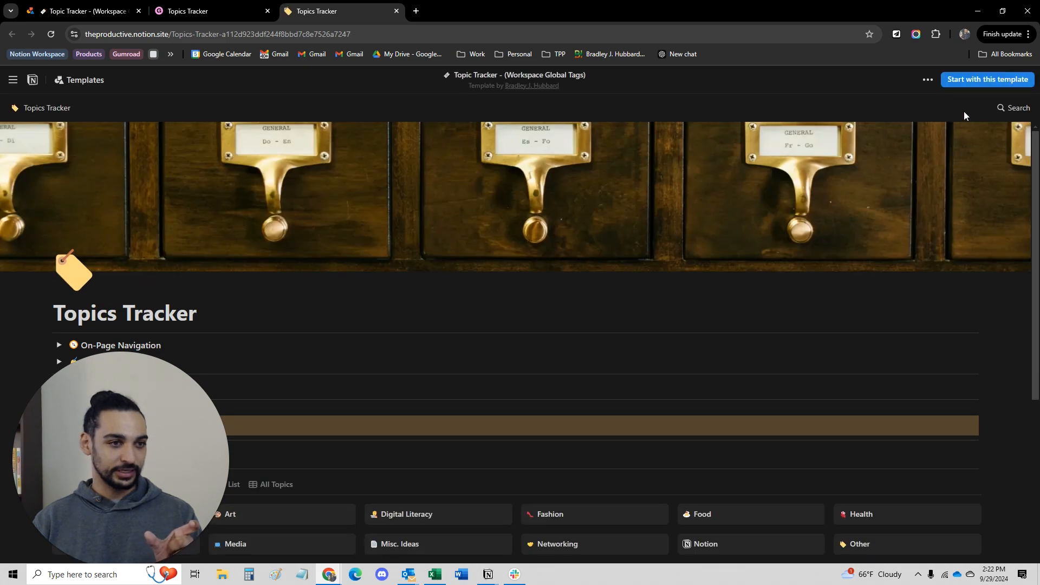
{"action": "left_click", "coordinate": [970, 84]}
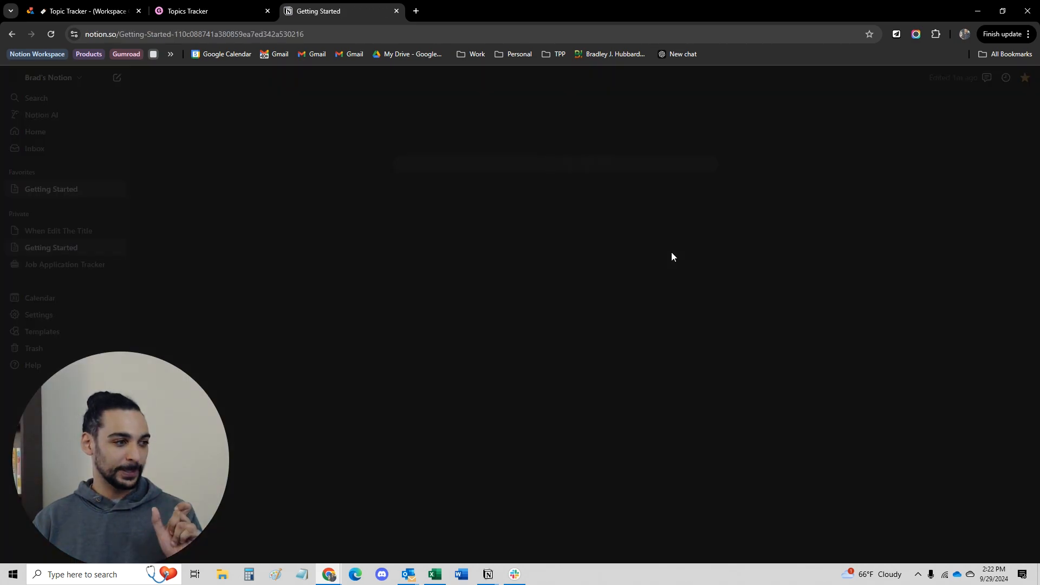
{"action": "left_click", "coordinate": [531, 336]}
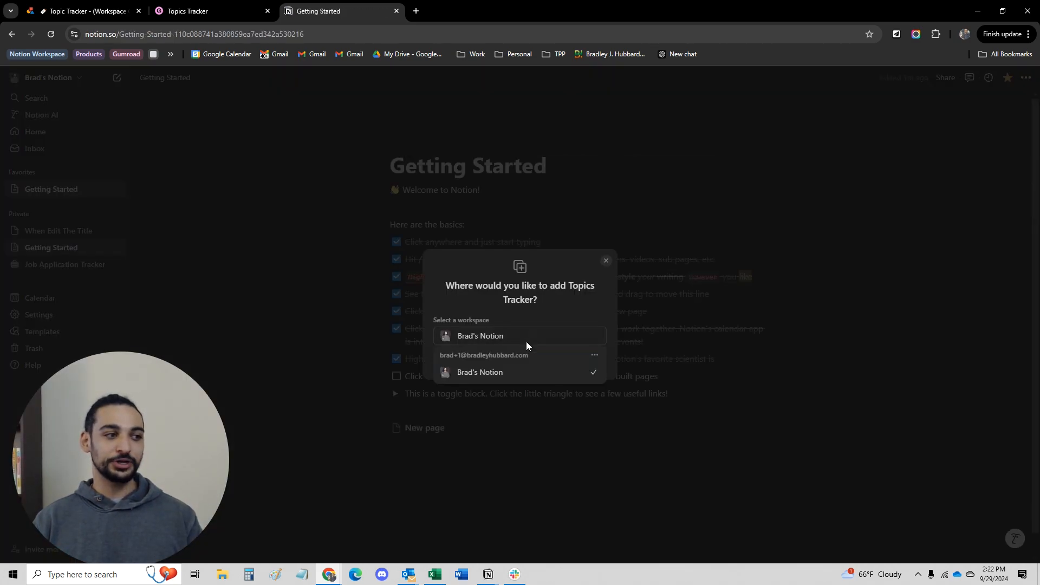
{"action": "left_click", "coordinate": [502, 371]}
{"action": "left_click", "coordinate": [512, 363]}
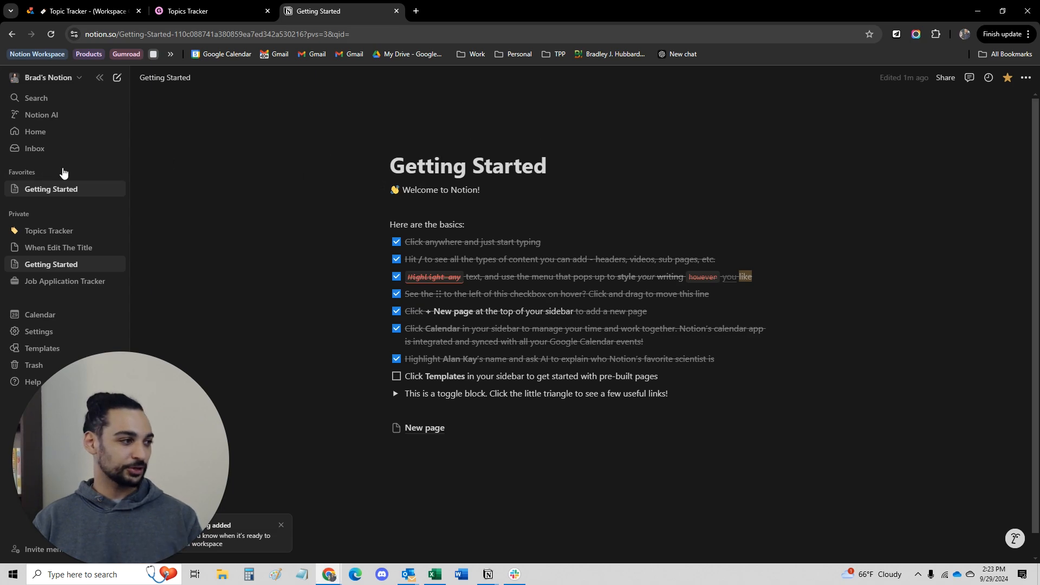
- In the new Topics Tracker page, add "My health is okay, but I could be running more." to the Health topic's Content and close it
{"action": "left_click", "coordinate": [54, 232]}
{"action": "scroll", "coordinate": [498, 293], "scroll_direction": "down", "scroll_amount": 5}
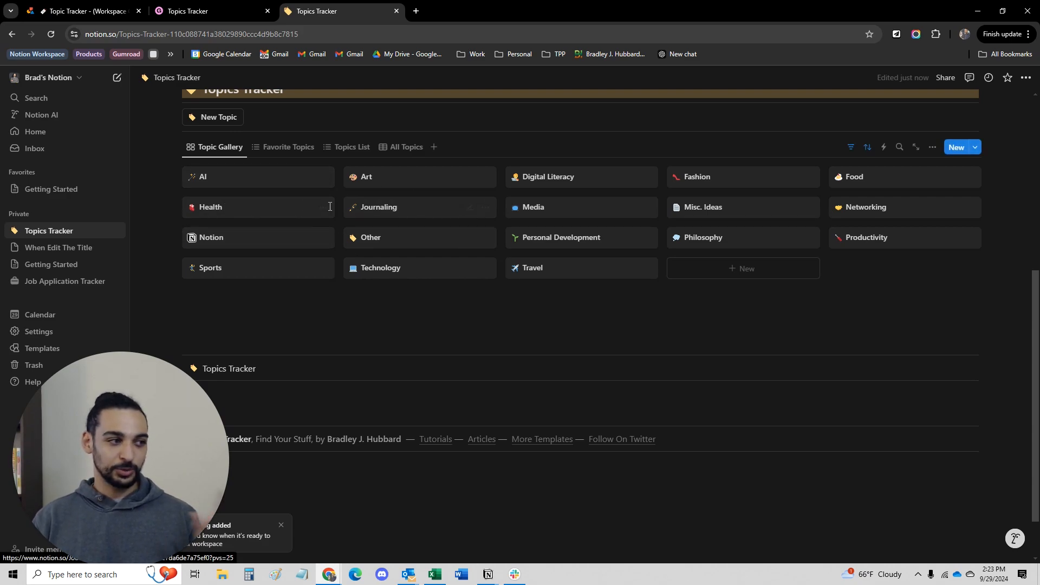
{"action": "left_click", "coordinate": [253, 208]}
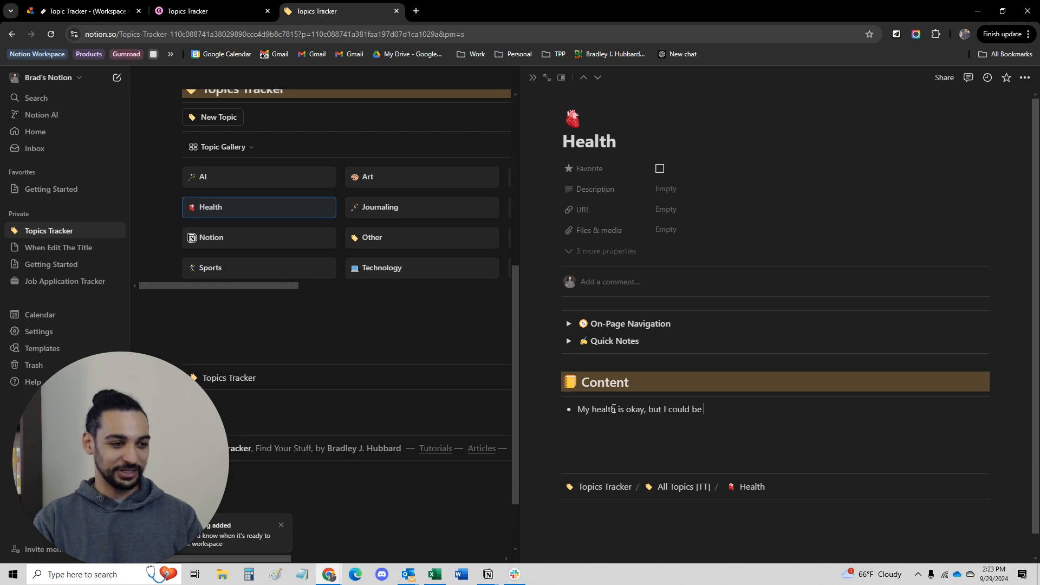
{"action": "type", "text": "running more."}
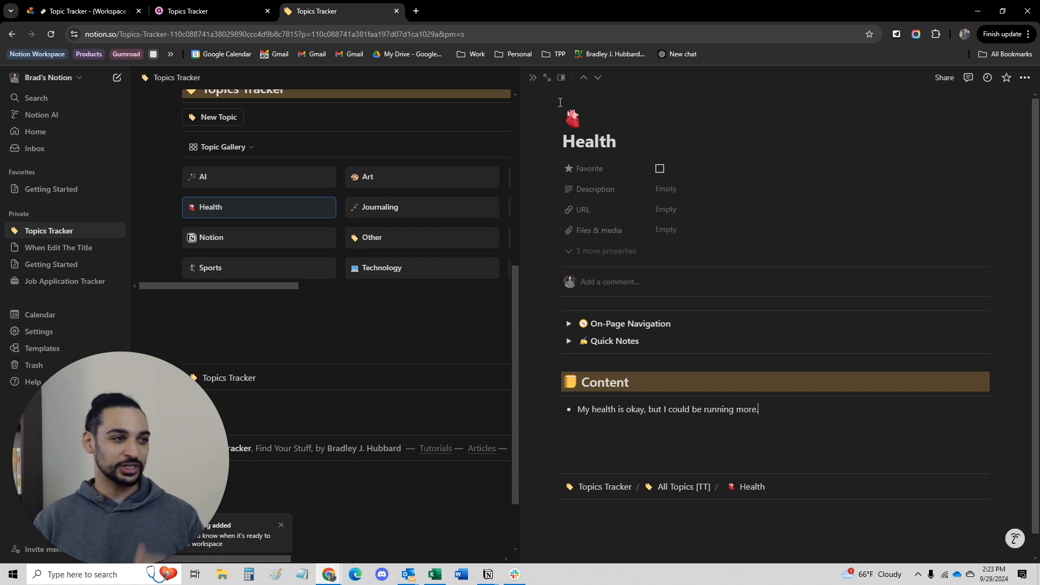
{"action": "left_click", "coordinate": [532, 79]}
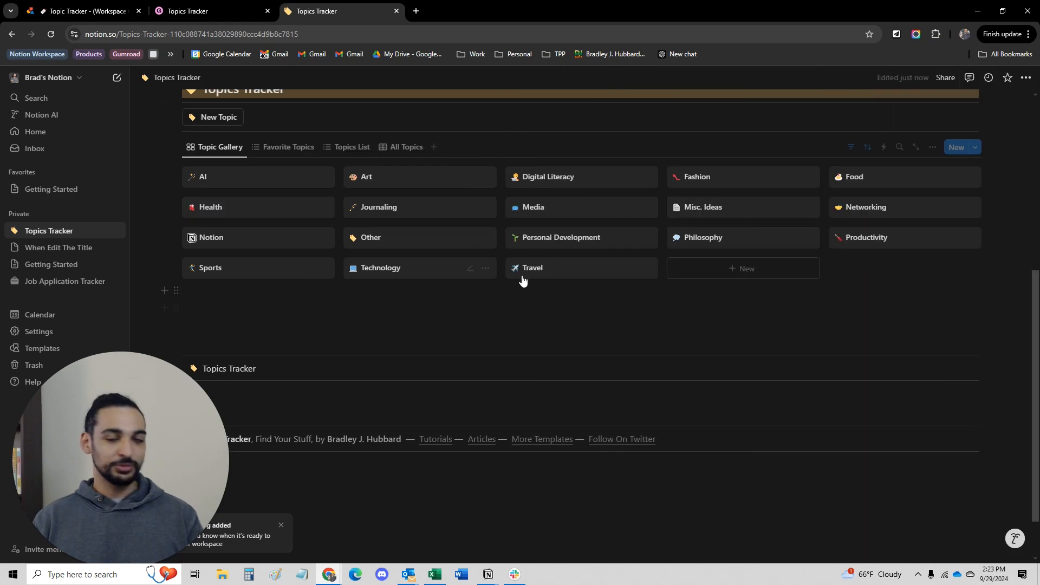
- View the start of the Topics Tracker page and go back to the Getting Started page
{"action": "scroll", "coordinate": [622, 306], "scroll_direction": "up", "scroll_amount": 6}
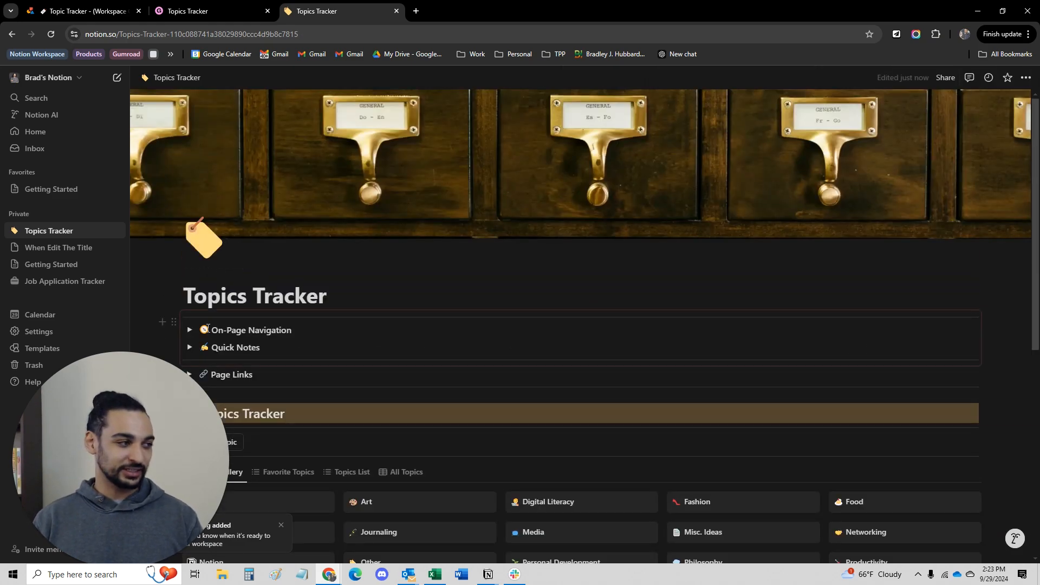
{"action": "left_click", "coordinate": [51, 188]}
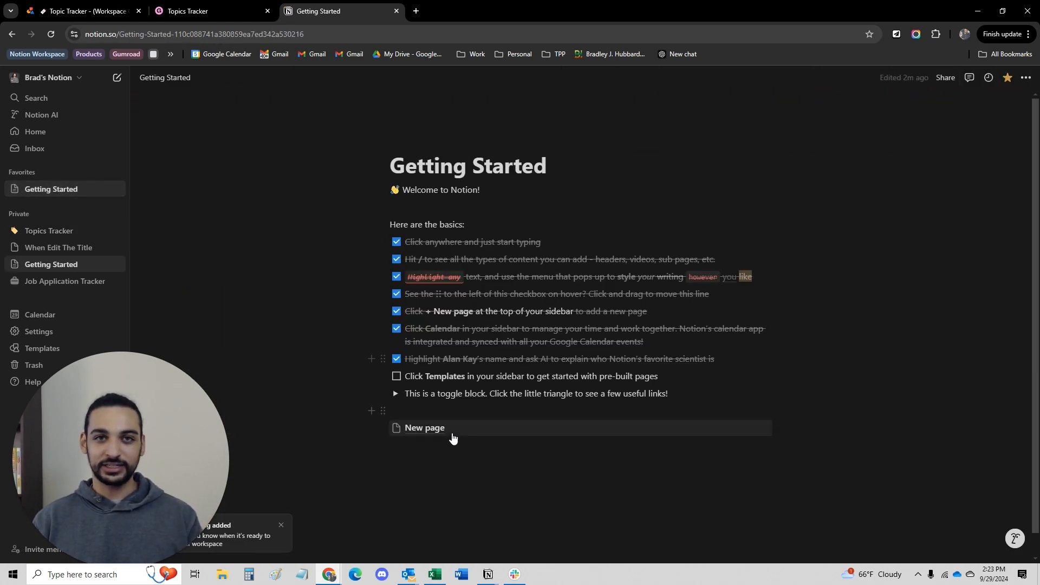
{"action": "mouse_move", "coordinate": [452, 429]}
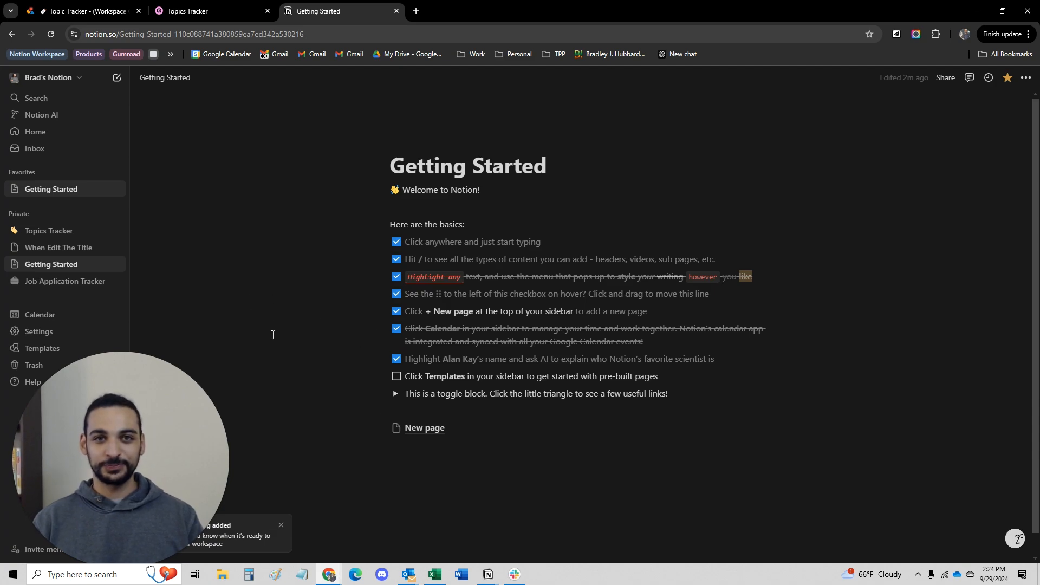
- Open Notion's keyboard shortcuts help article and return to the Getting Started page
{"action": "left_click", "coordinate": [8, 383]}
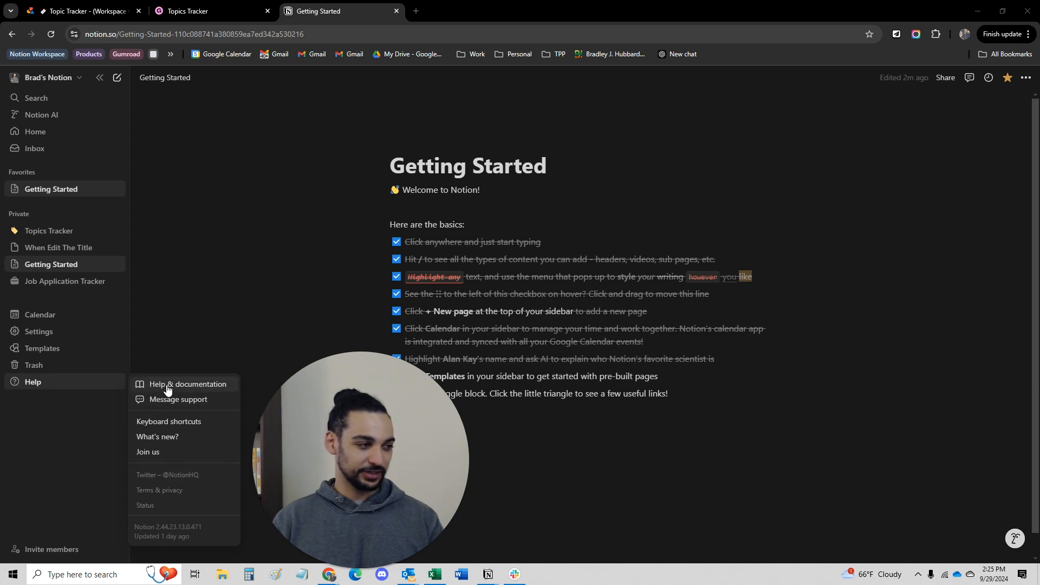
{"action": "left_click", "coordinate": [173, 420]}
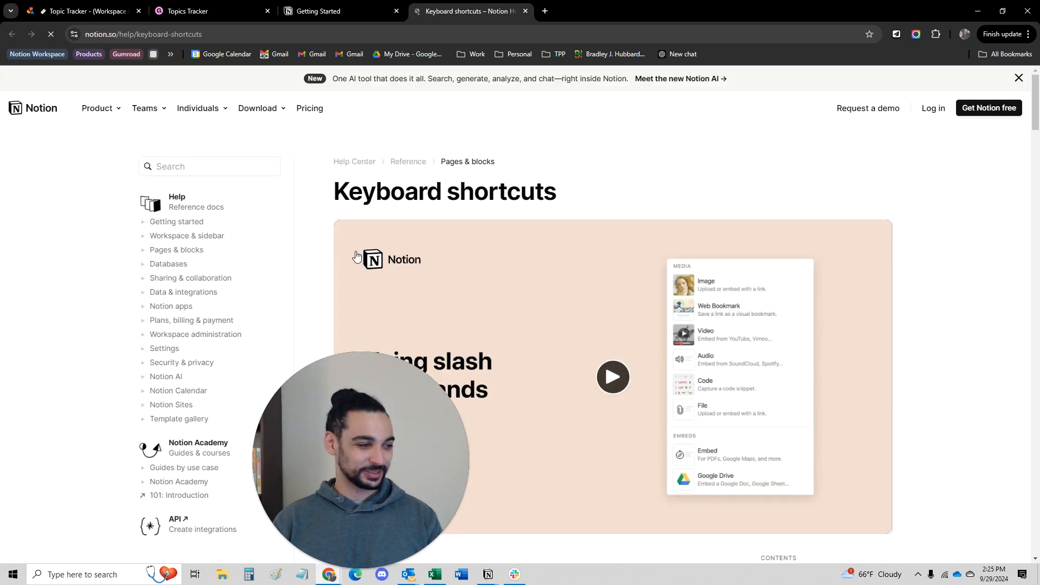
{"action": "left_click", "coordinate": [369, 7]}
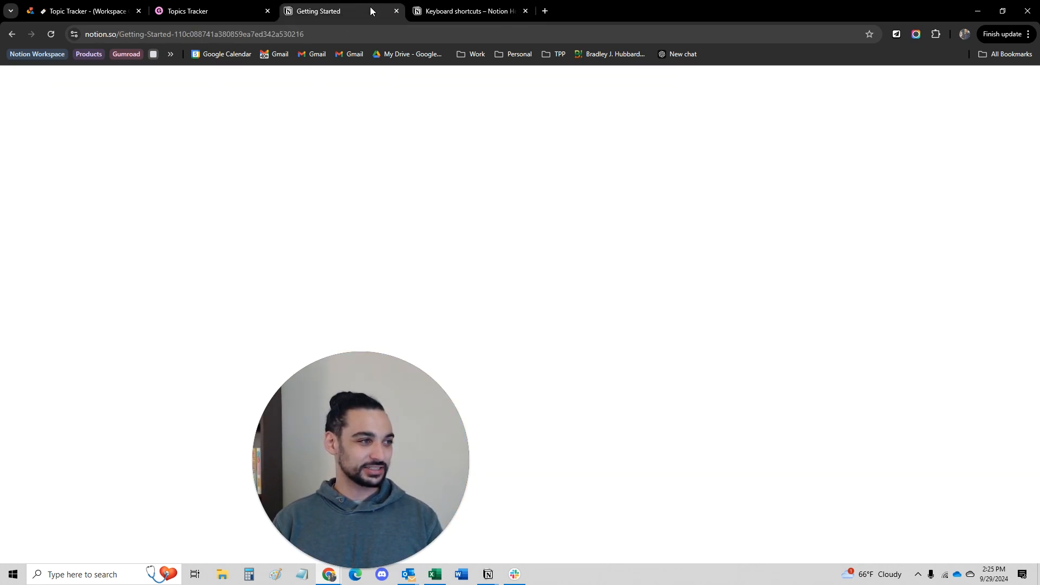